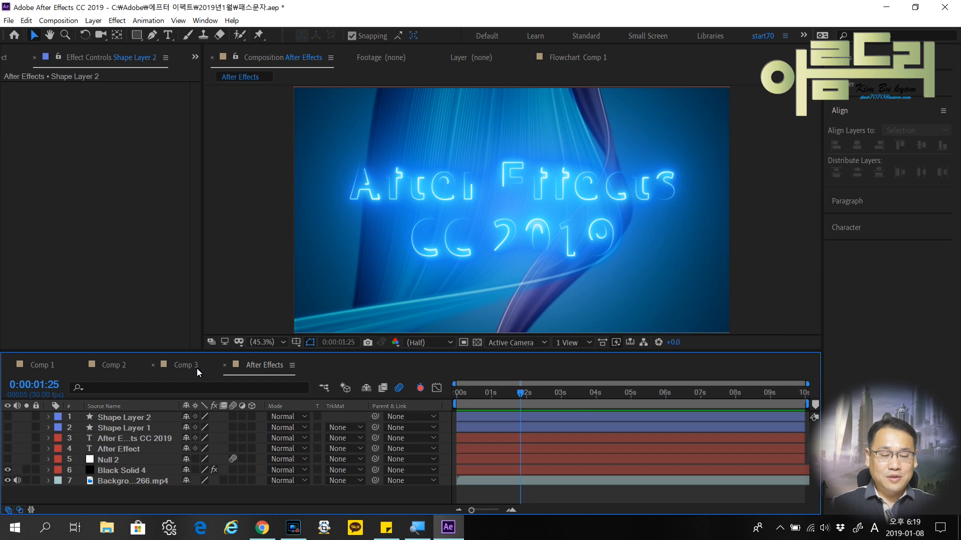
View the Comp 3, Comp 2 and Comp 1 timelines in turn and return to the After Effects composition
{"action": "left_click", "coordinate": [191, 365]}
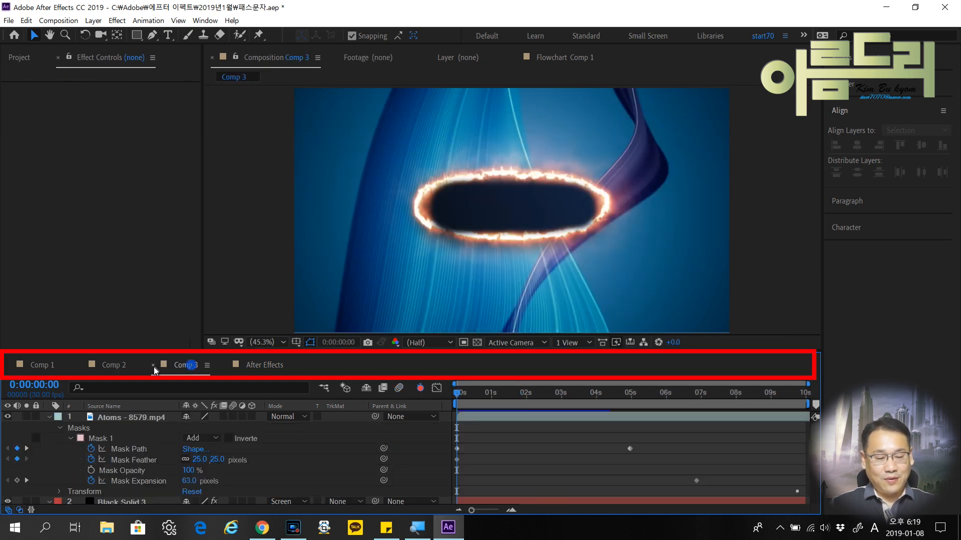
{"action": "left_click", "coordinate": [114, 365]}
{"action": "left_click", "coordinate": [40, 366]}
{"action": "left_click", "coordinate": [255, 365]}
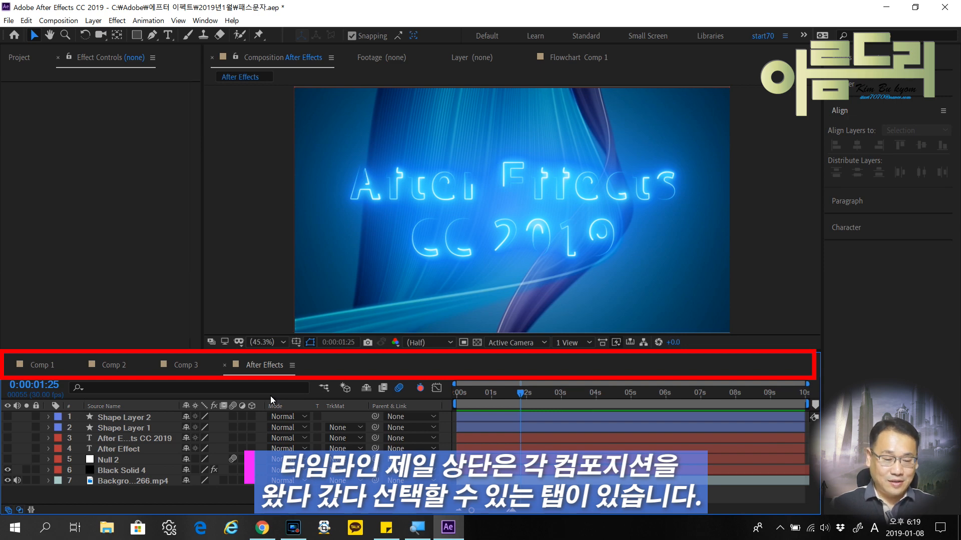
Cycle backward through the open compositions to Comp 1 and forward again to After Effects
{"action": "scroll", "coordinate": [274, 364], "scroll_direction": "up", "scroll_amount": 1}
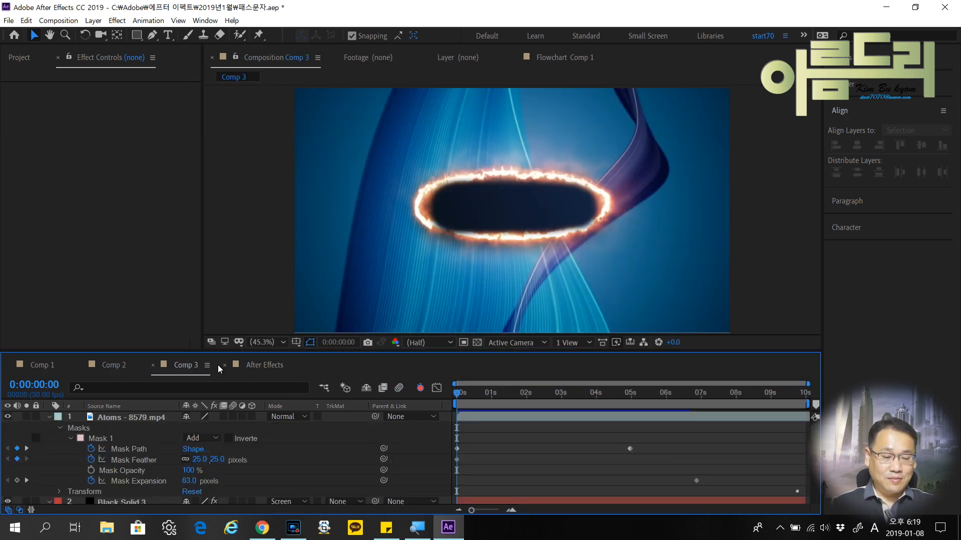
{"action": "scroll", "coordinate": [219, 369], "scroll_direction": "up", "scroll_amount": 1}
{"action": "scroll", "coordinate": [219, 369], "scroll_direction": "up", "scroll_amount": 1}
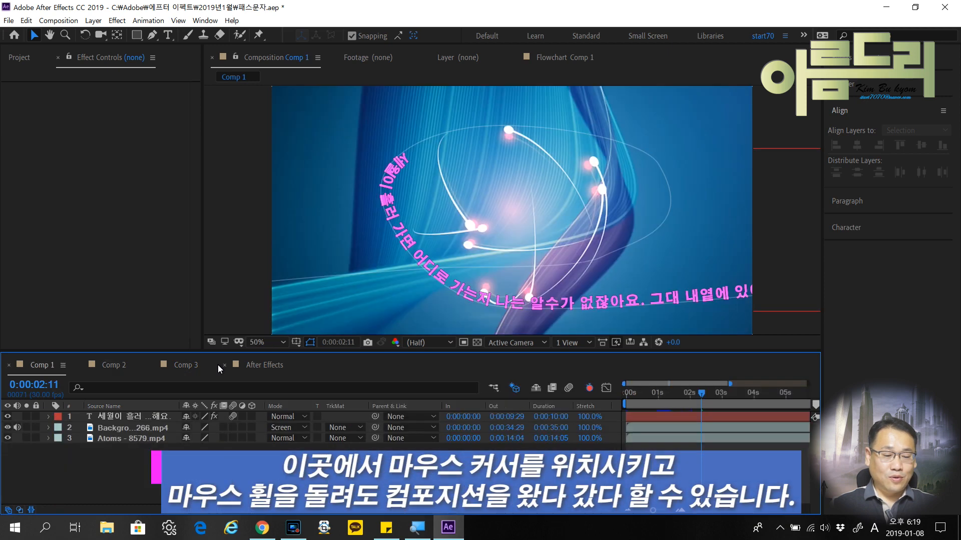
{"action": "scroll", "coordinate": [218, 367], "scroll_direction": "down", "scroll_amount": 2}
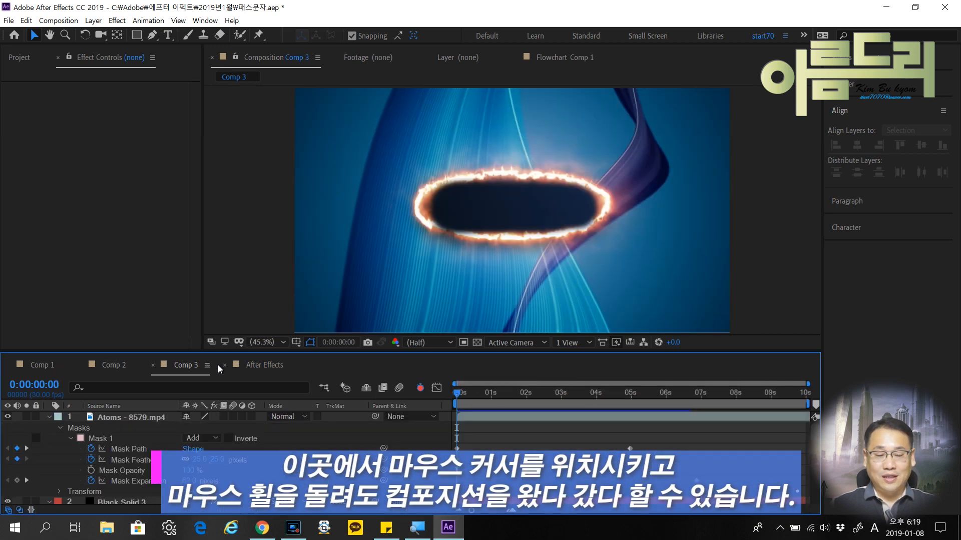
{"action": "scroll", "coordinate": [218, 365], "scroll_direction": "down", "scroll_amount": 1}
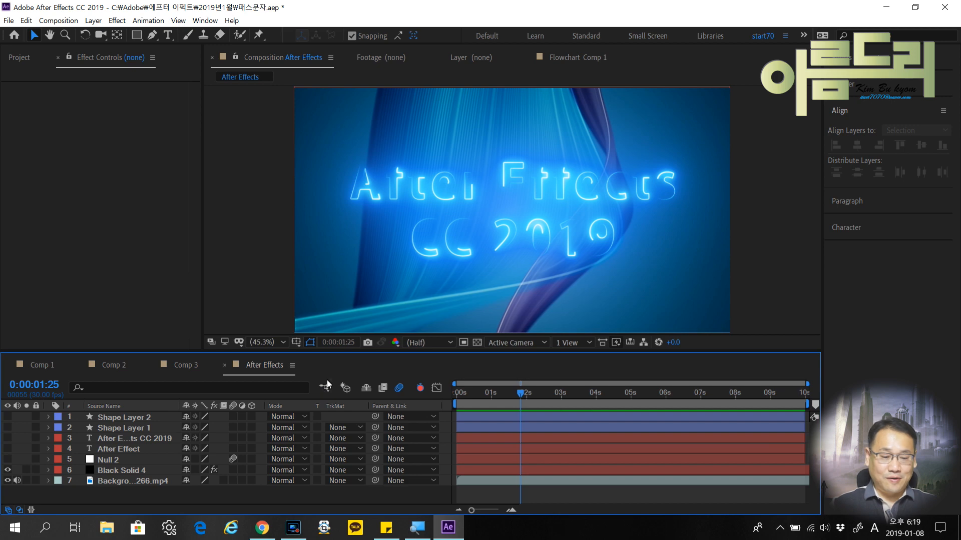
Review the After Effects composition's settings without changing them, and reveal the composition in the project
{"action": "left_click", "coordinate": [292, 366]}
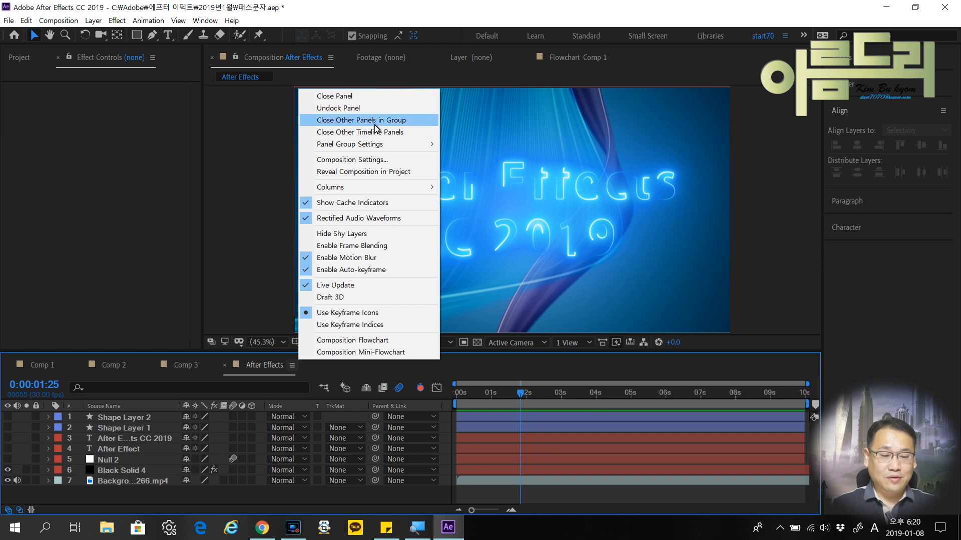
{"action": "mouse_move", "coordinate": [376, 146]}
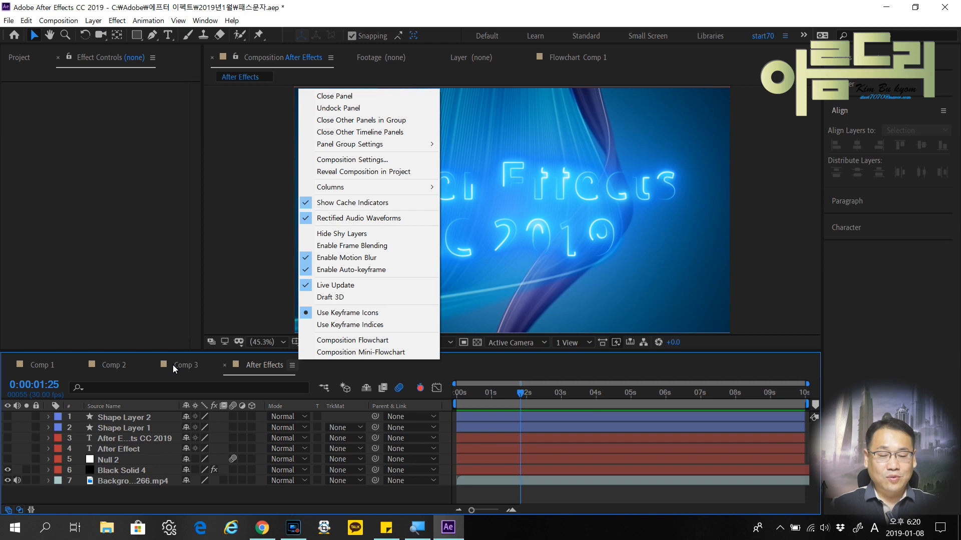
{"action": "left_click", "coordinate": [353, 164]}
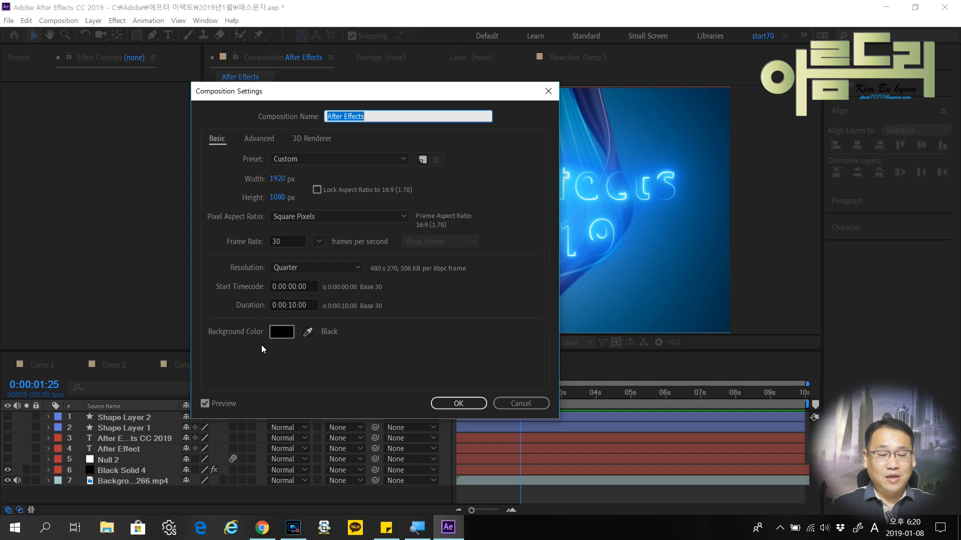
{"action": "left_click", "coordinate": [515, 409]}
{"action": "left_click", "coordinate": [292, 366]}
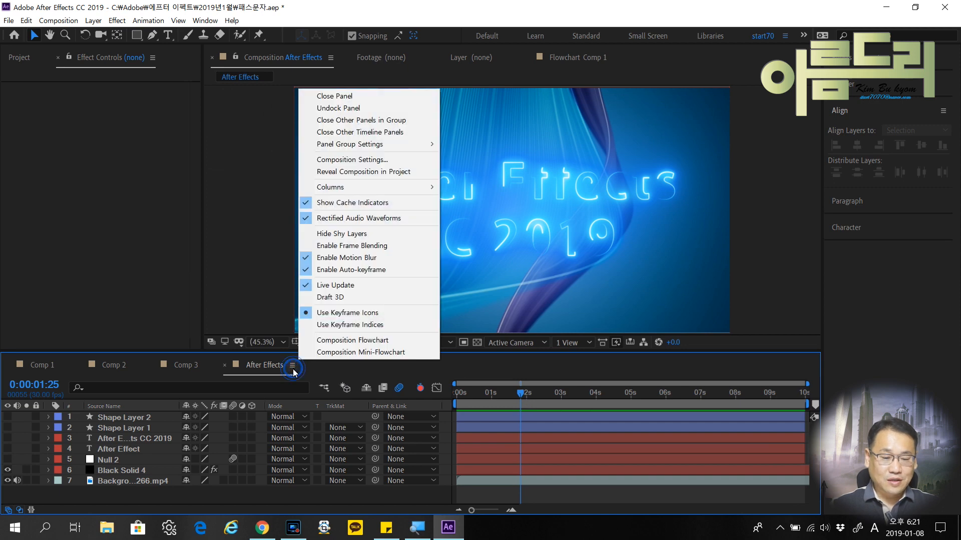
{"action": "left_click", "coordinate": [362, 175]}
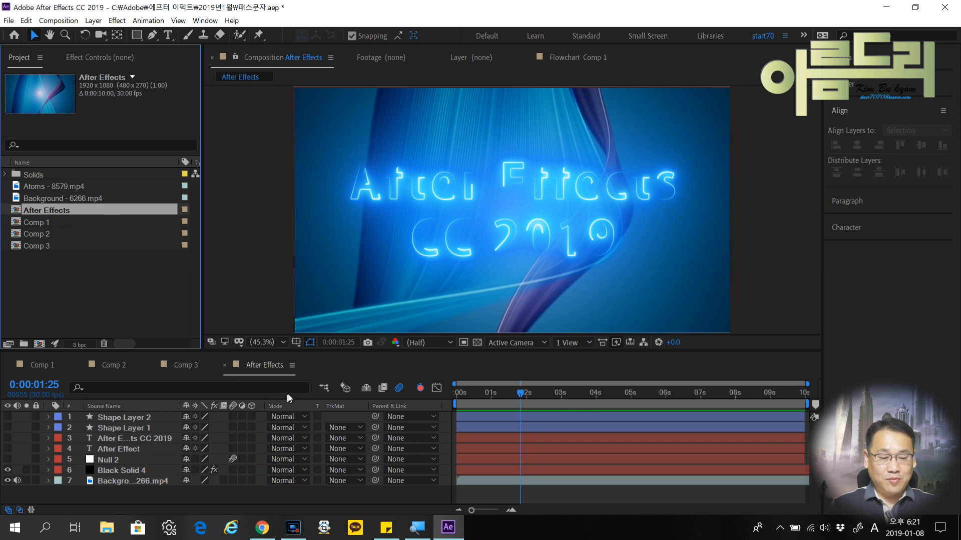
Hide the cache indicators in the After Effects timeline and show them again
{"action": "left_click", "coordinate": [292, 366]}
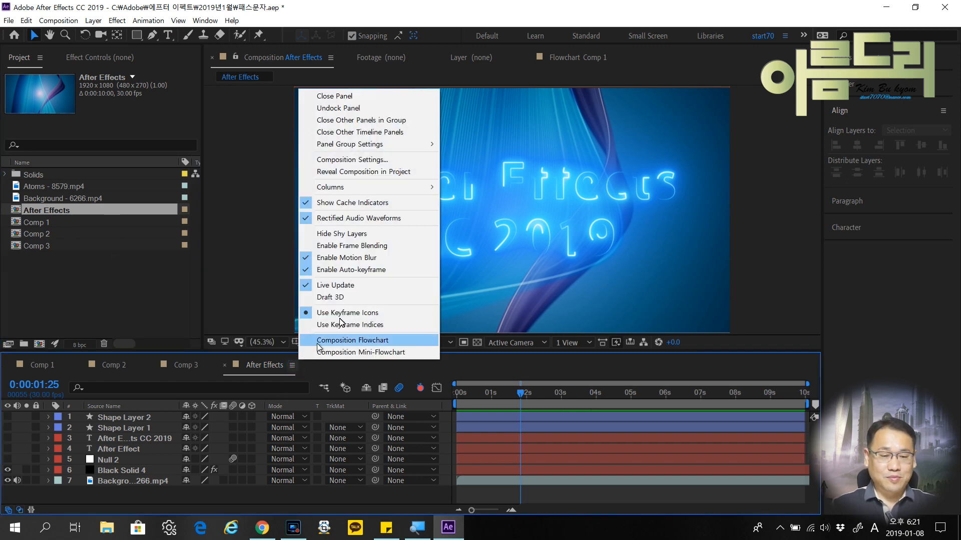
{"action": "mouse_move", "coordinate": [385, 192]}
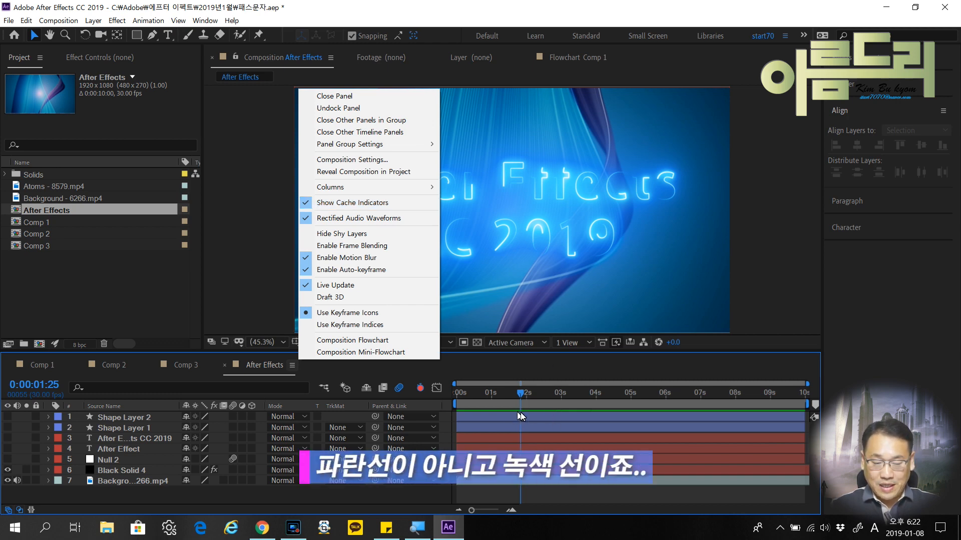
{"action": "left_click", "coordinate": [352, 203]}
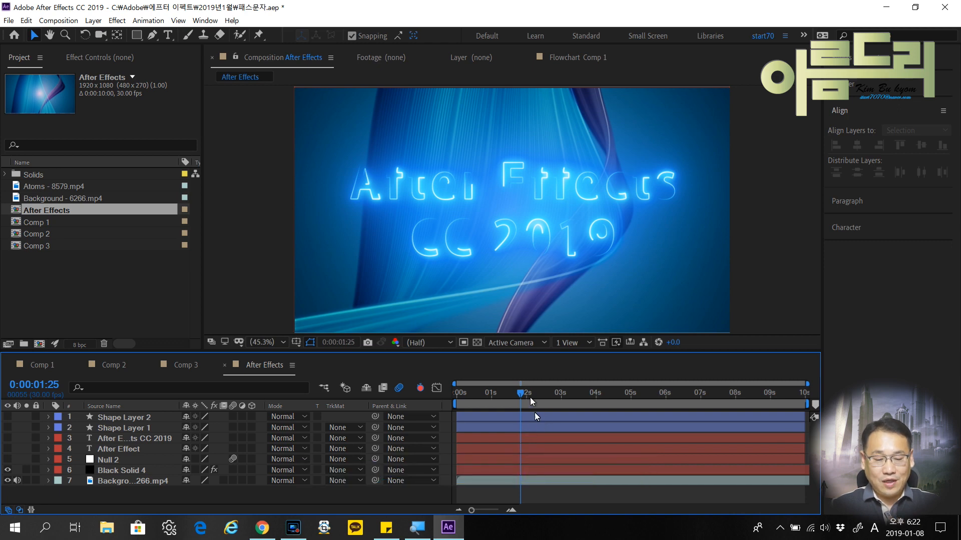
{"action": "left_click", "coordinate": [292, 365]}
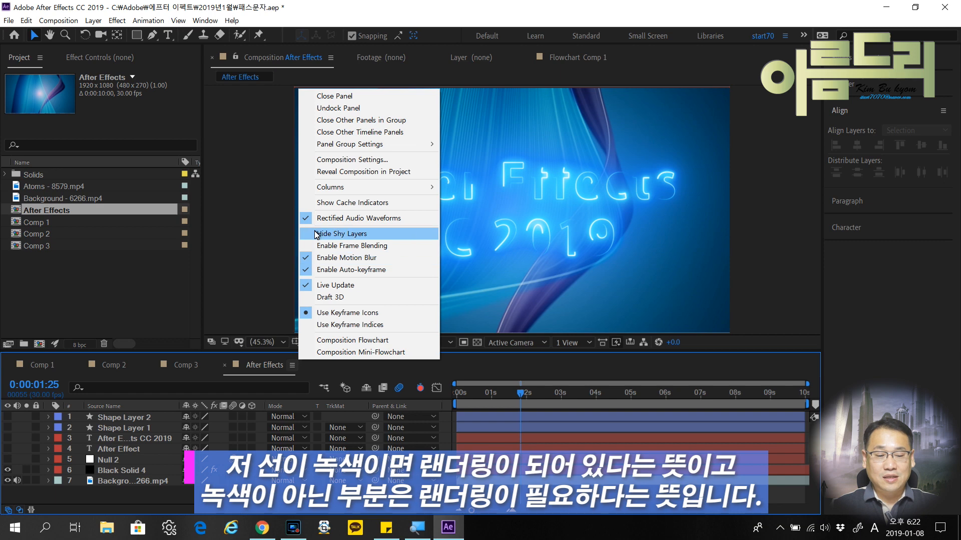
{"action": "left_click", "coordinate": [340, 203]}
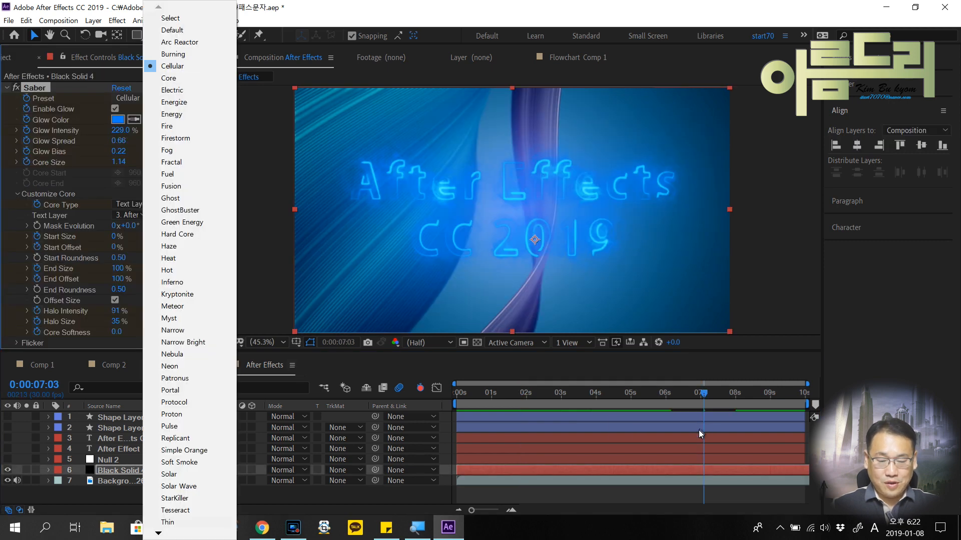
Move the current time back to 0:00:05:29 and preview the title animation for about one second
{"action": "left_click", "coordinate": [680, 394]}
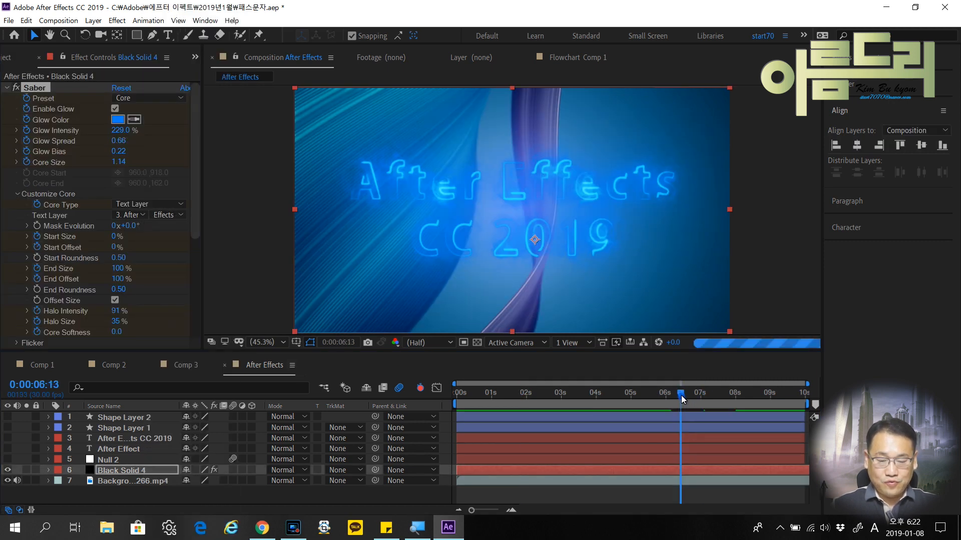
{"action": "mouse_move", "coordinate": [679, 392]}
{"action": "left_mouse_down"}
{"action": "mouse_move", "coordinate": [669, 395]}
{"action": "mouse_move", "coordinate": [717, 393]}
{"action": "mouse_move", "coordinate": [649, 394]}
{"action": "mouse_move", "coordinate": [664, 395]}
{"action": "left_mouse_up"}
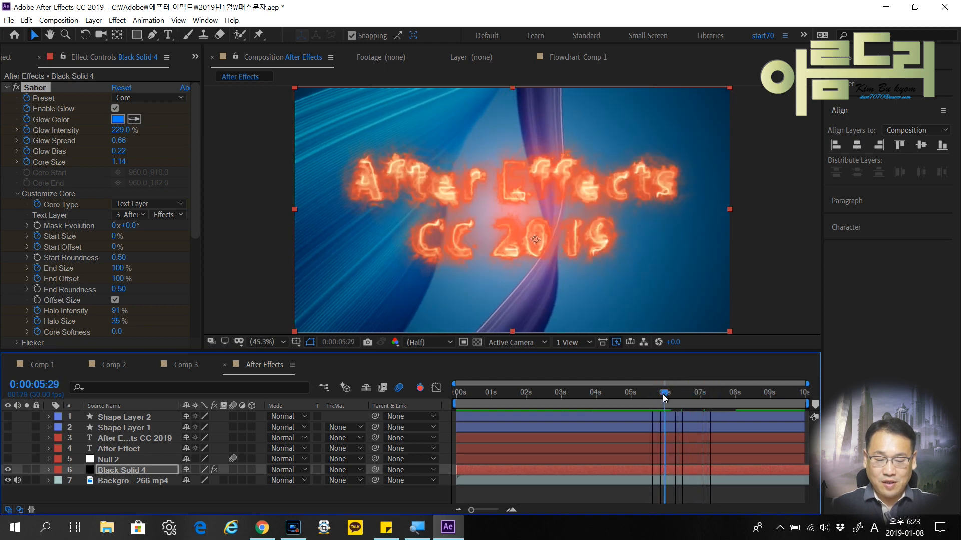
{"action": "key", "text": "space"}
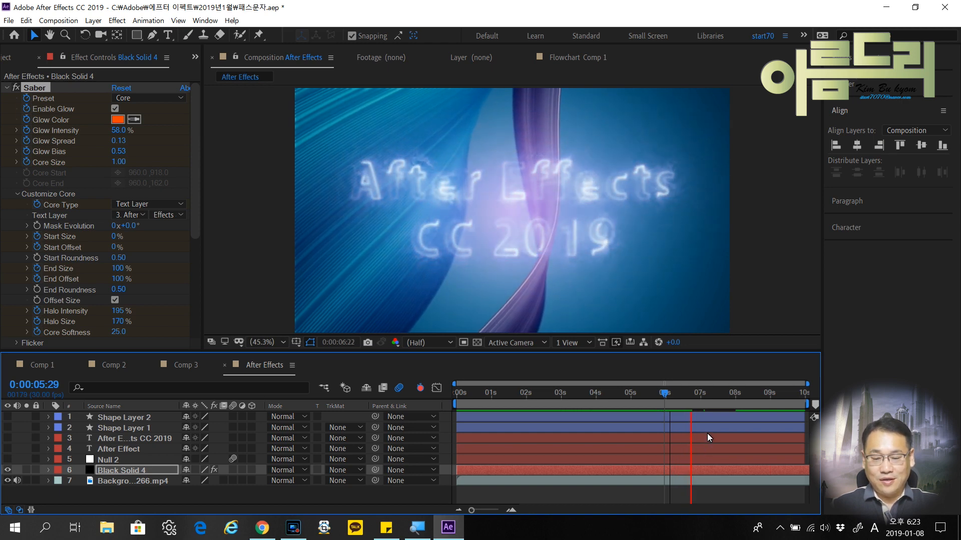
{"action": "key", "text": "space"}
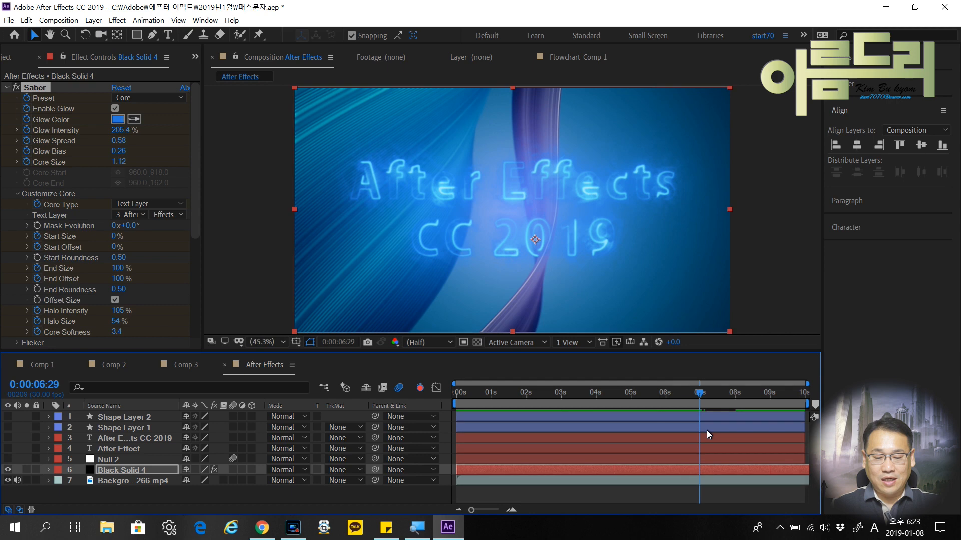
Turn on Rectified Audio Waveforms for the After Effects timeline, comparing the 1973.mp3 waveform with the option off
{"action": "left_click", "coordinate": [292, 365]}
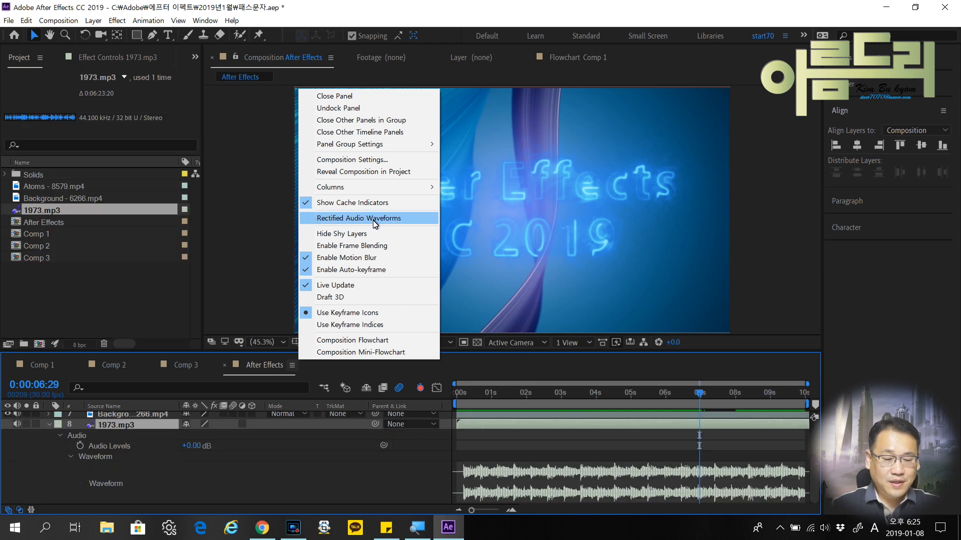
{"action": "left_click", "coordinate": [375, 224]}
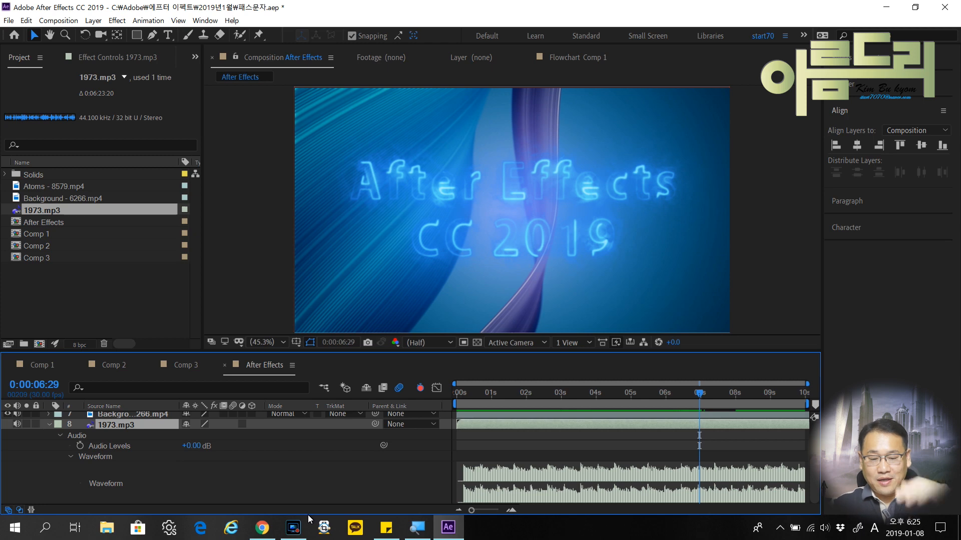
{"action": "left_click", "coordinate": [292, 366]}
{"action": "left_click", "coordinate": [357, 218]}
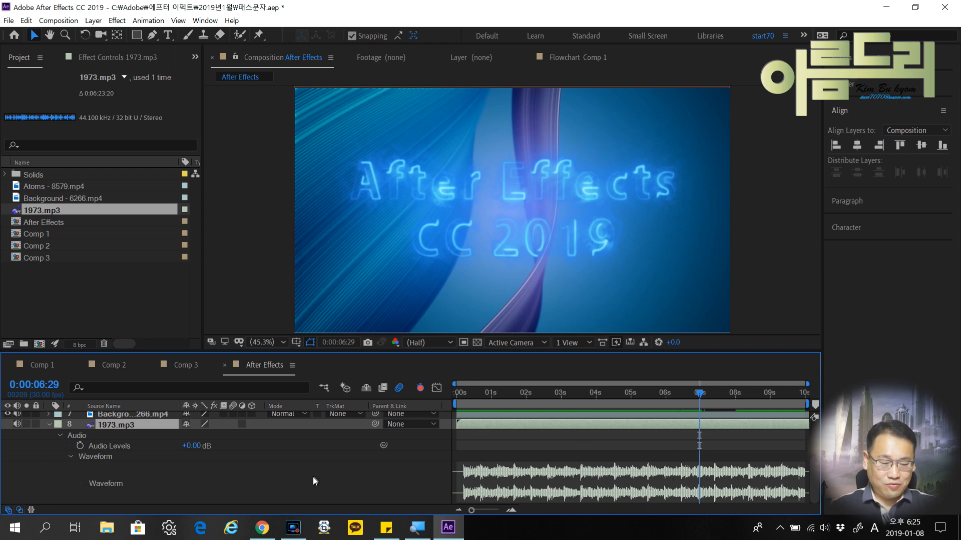
{"action": "left_click", "coordinate": [294, 366]}
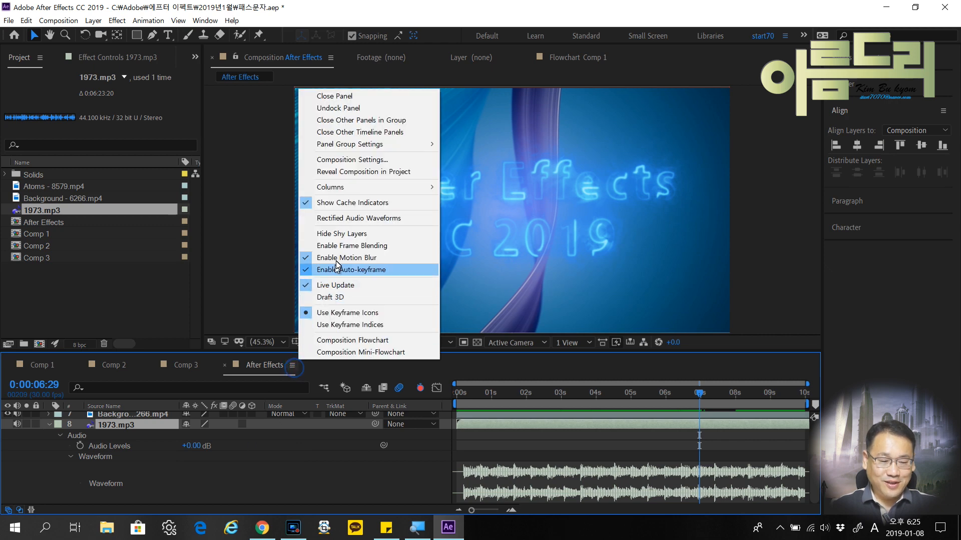
{"action": "left_click", "coordinate": [347, 220]}
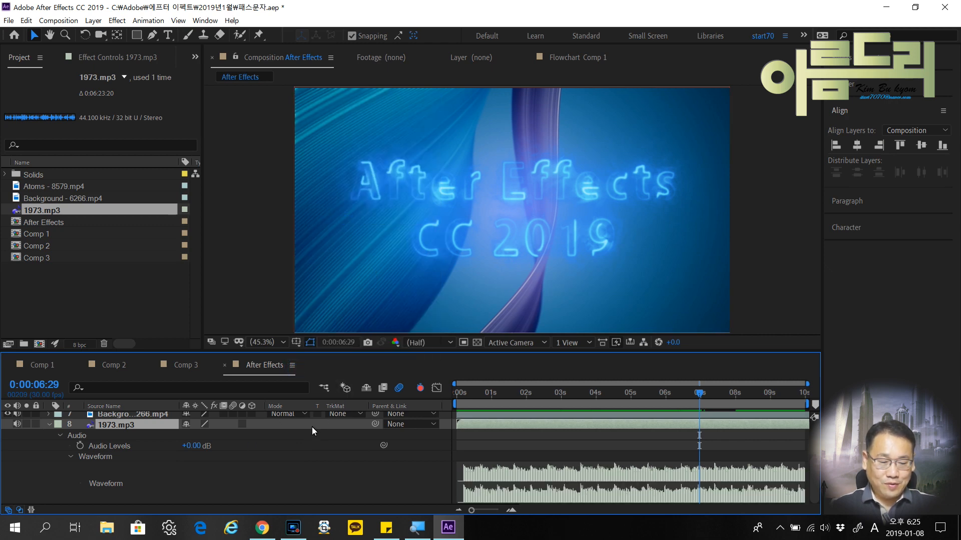
{"action": "left_click", "coordinate": [291, 366]}
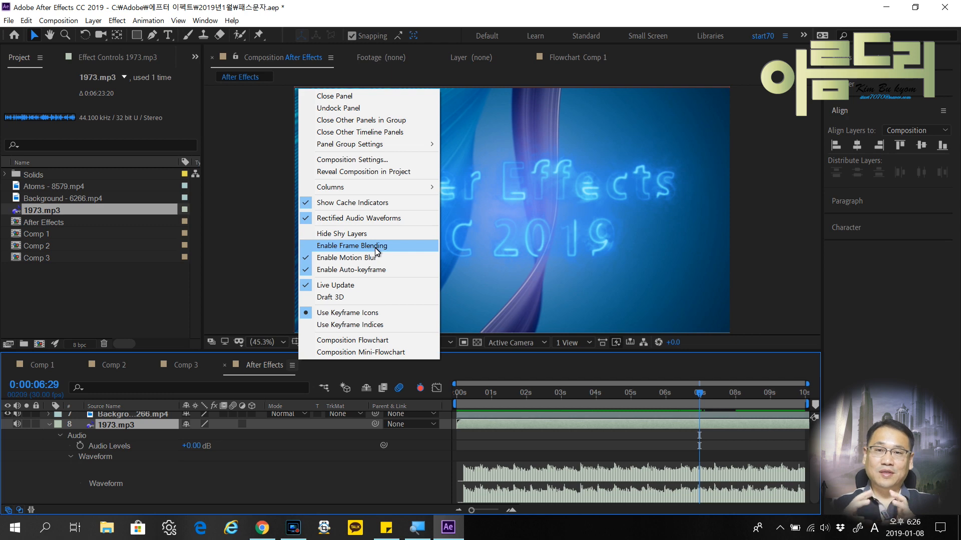
{"action": "left_click", "coordinate": [376, 247]}
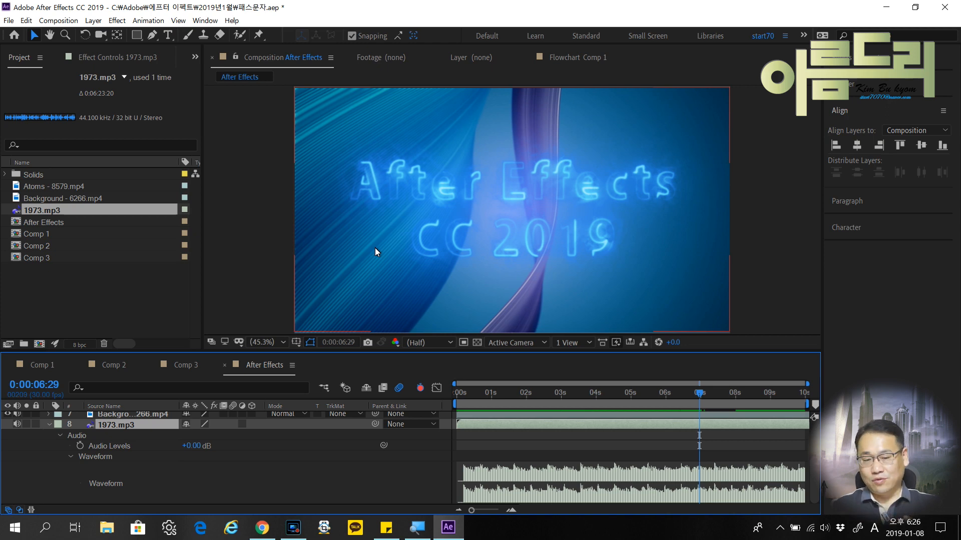
{"action": "left_click", "coordinate": [292, 367]}
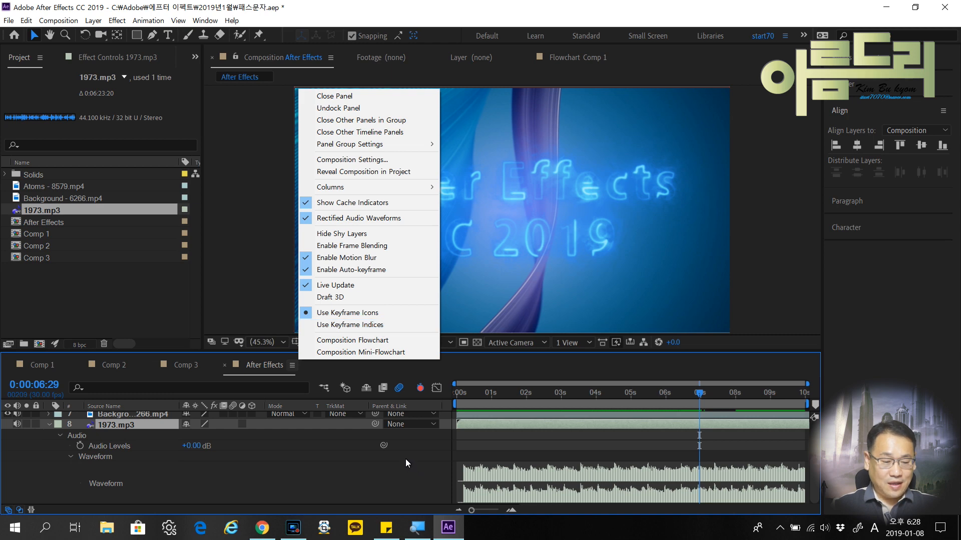
{"action": "left_click", "coordinate": [160, 460]}
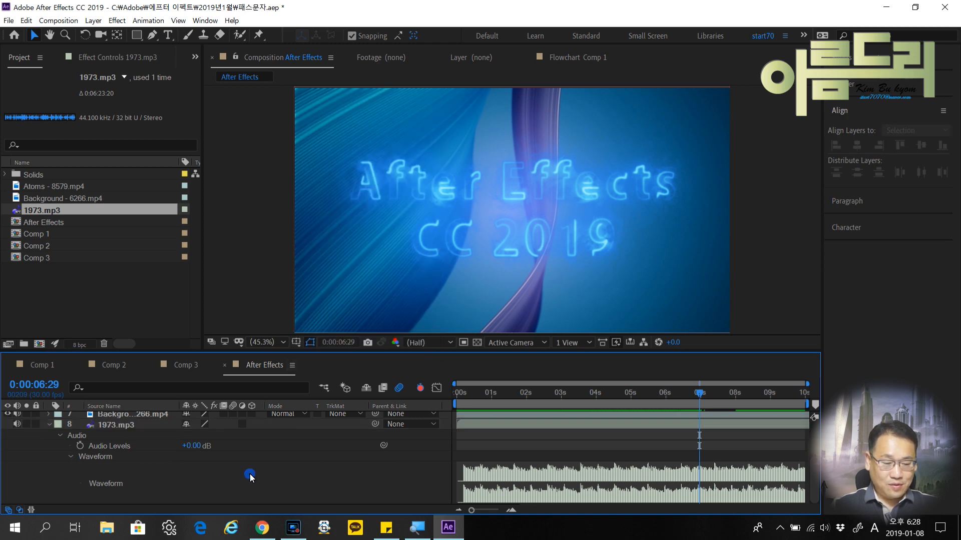
Expand the Black Solid 4 layer's Saber properties in the timeline to display their keyframes
{"action": "scroll", "coordinate": [94, 451], "scroll_direction": "up", "scroll_amount": 5}
{"action": "scroll", "coordinate": [50, 479], "scroll_direction": "down", "scroll_amount": 5}
{"action": "scroll", "coordinate": [60, 460], "scroll_direction": "up", "scroll_amount": 3}
{"action": "left_click", "coordinate": [49, 457]}
{"action": "left_click", "coordinate": [49, 444]}
{"action": "scroll", "coordinate": [125, 458], "scroll_direction": "down", "scroll_amount": 2}
Display the timeline keyframes as numbered indices and switch them back to keyframe icons
{"action": "left_click", "coordinate": [292, 365]}
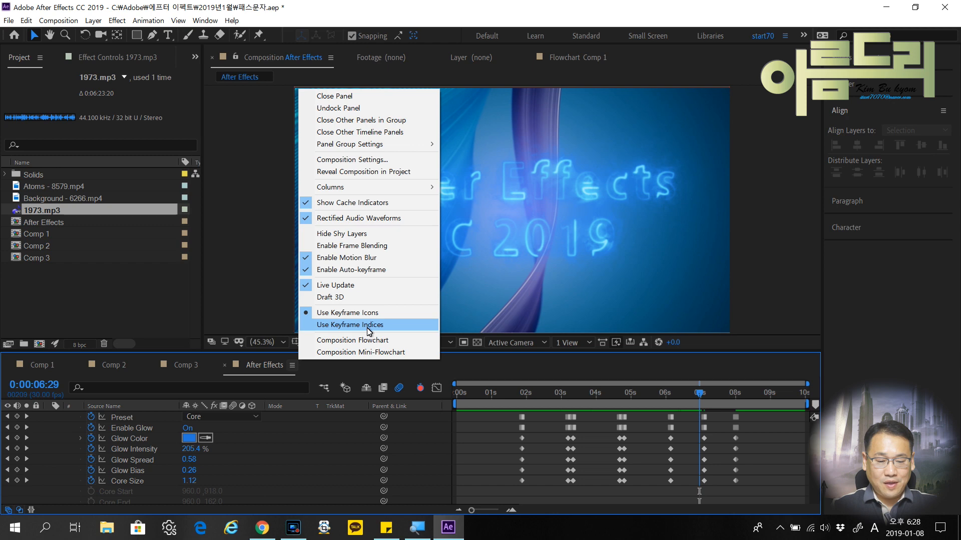
{"action": "left_click", "coordinate": [369, 325]}
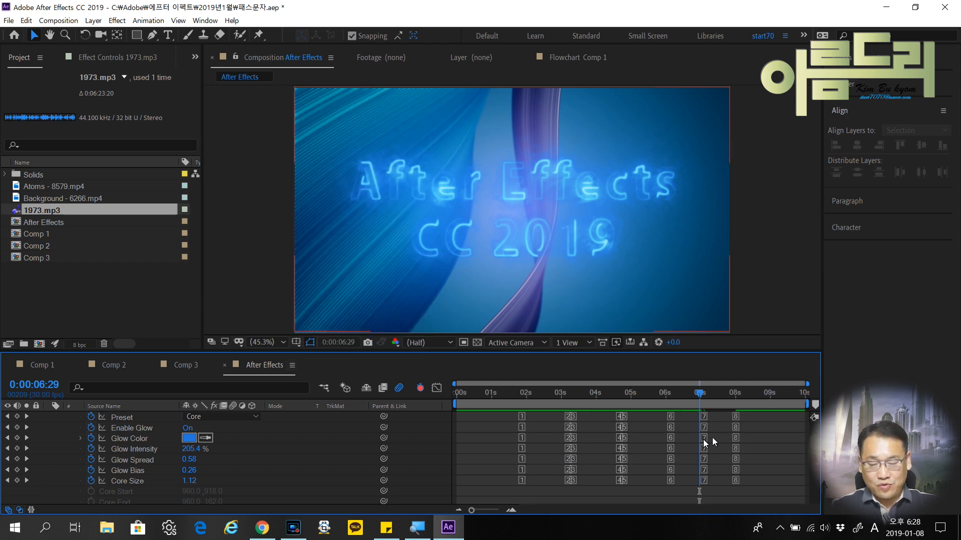
{"action": "left_click", "coordinate": [293, 366]}
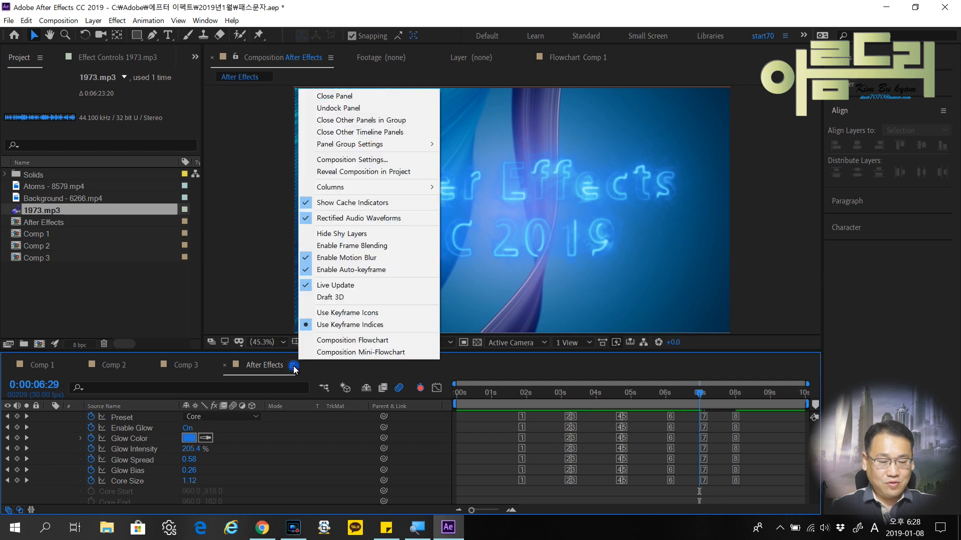
{"action": "left_click", "coordinate": [362, 317]}
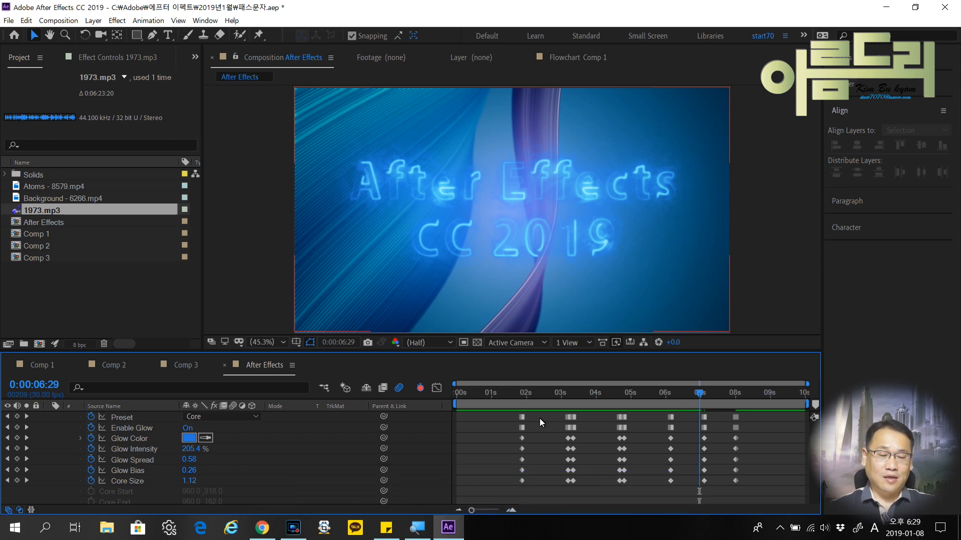
{"action": "left_click", "coordinate": [291, 365]}
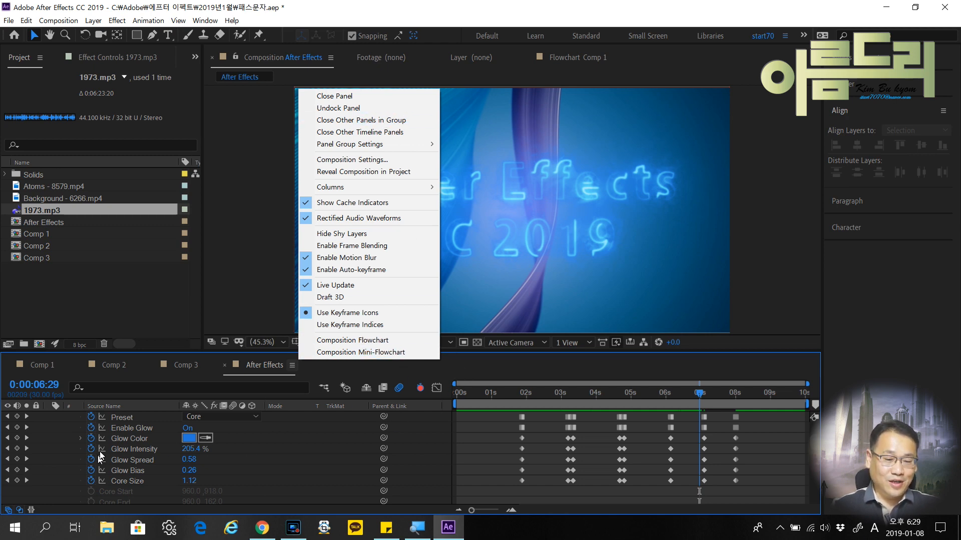
{"action": "left_click", "coordinate": [489, 365]}
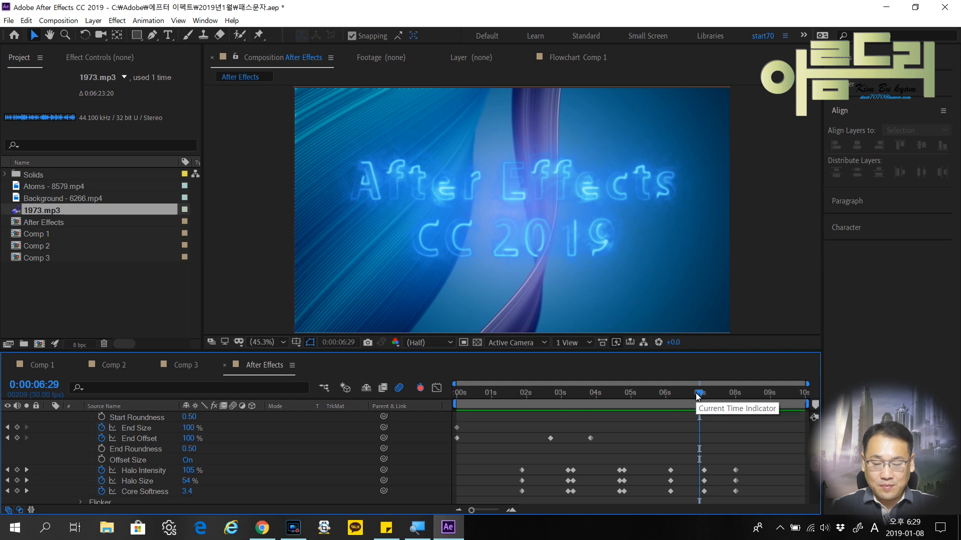
Scrub the title animation back to about three seconds and set the current time to 0:00:02:00
{"action": "left_click_drag", "start_coordinate": [702, 398], "coordinate": [534, 392]}
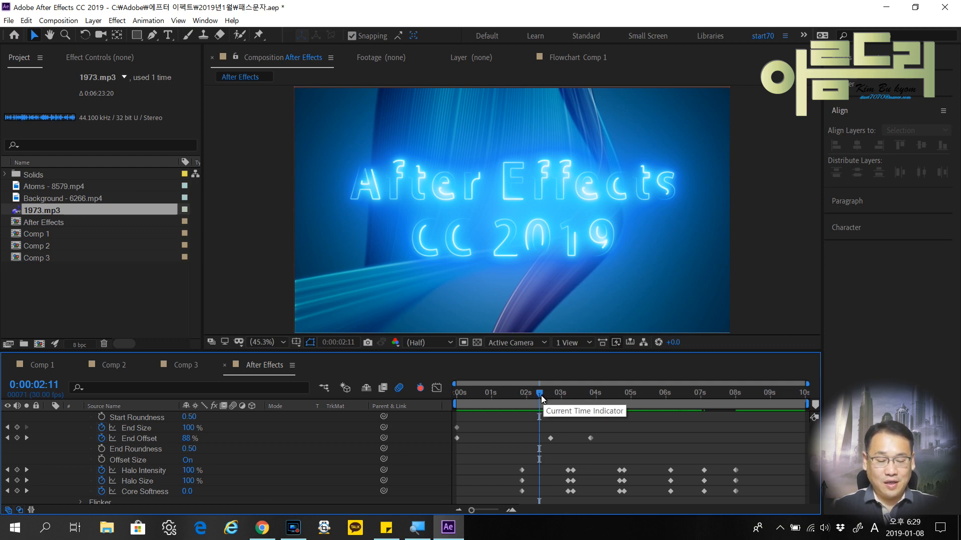
{"action": "left_click_drag", "start_coordinate": [539, 395], "coordinate": [560, 394]}
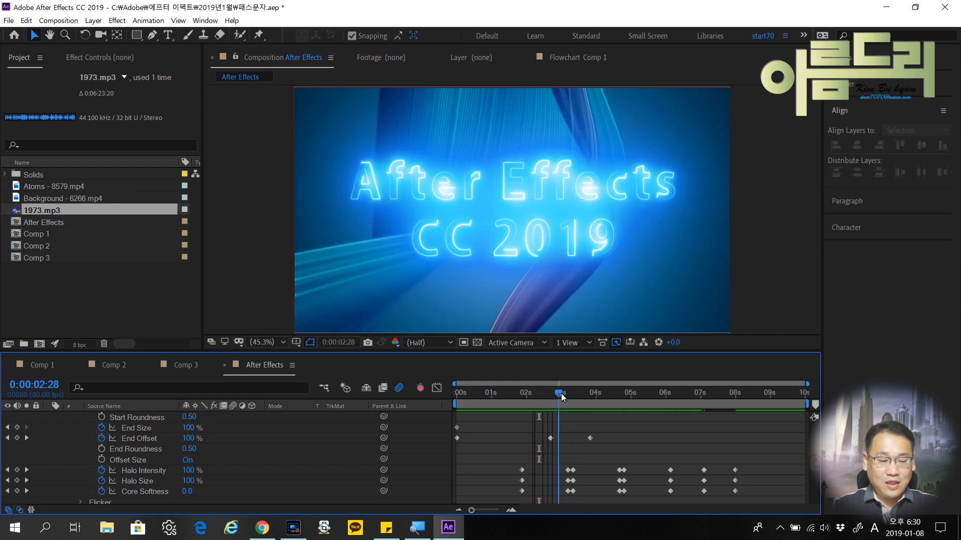
{"action": "left_click", "coordinate": [49, 385]}
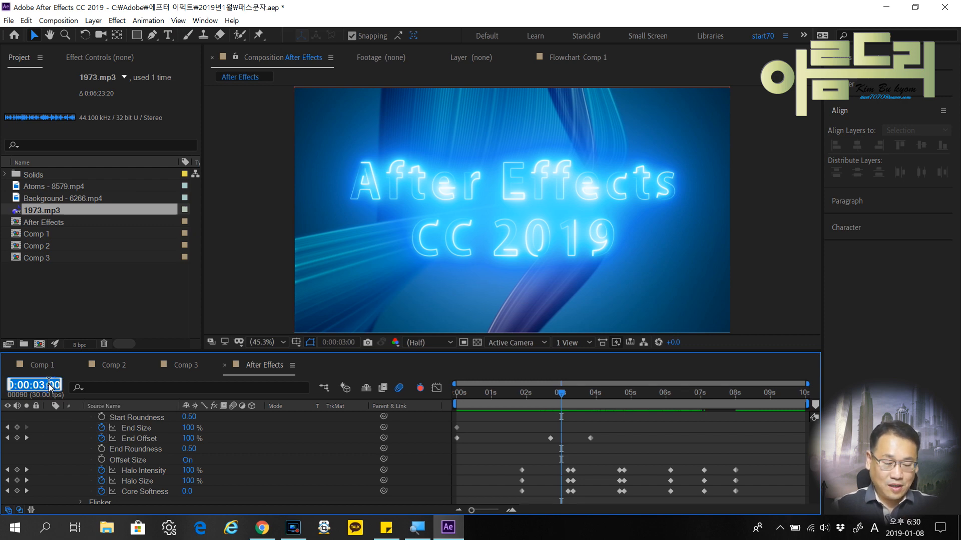
{"action": "type", "text": "2:"}
{"action": "type", "text": "00"}
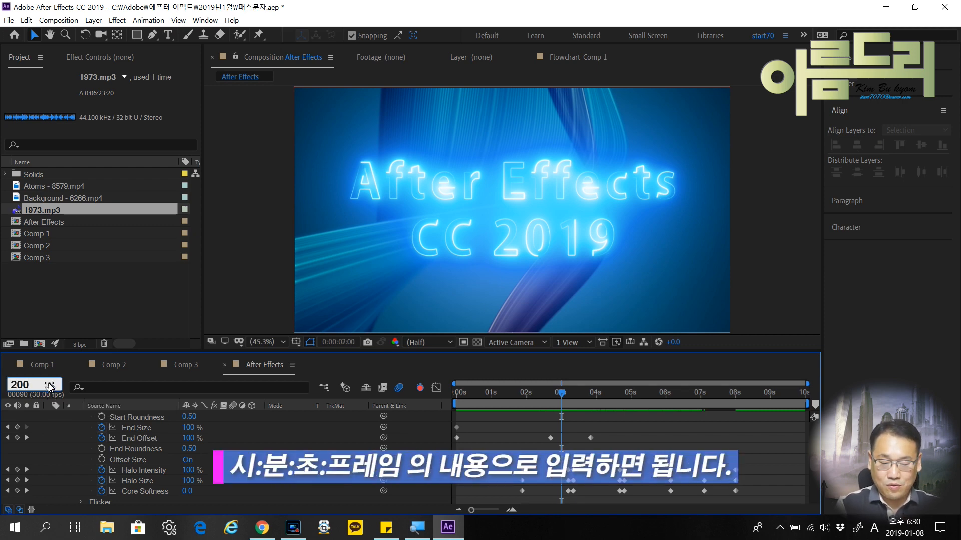
{"action": "key", "text": "Return"}
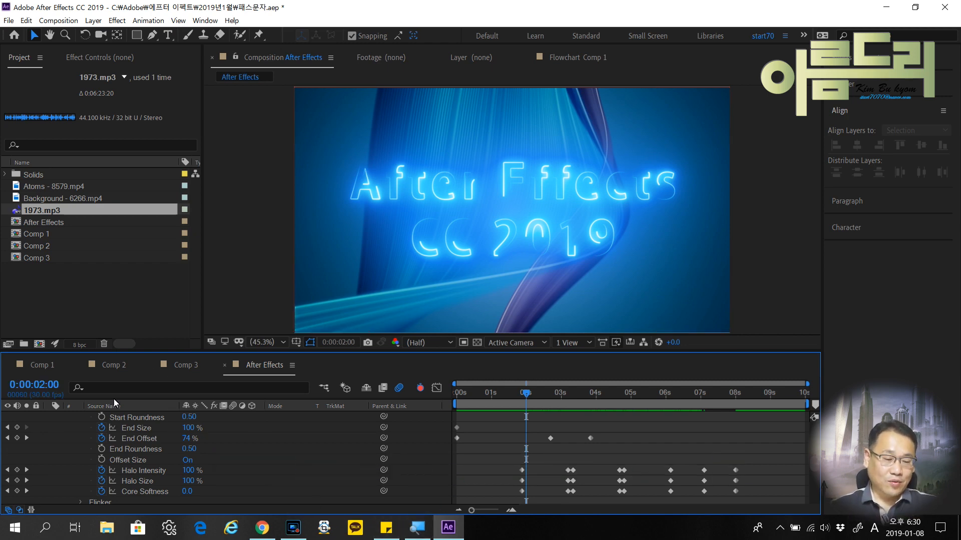
Switch the timeline's time display from timecode to frame numbers and move the current time to frame 00026
{"action": "left_click", "coordinate": [46, 392], "text": "ctrl"}
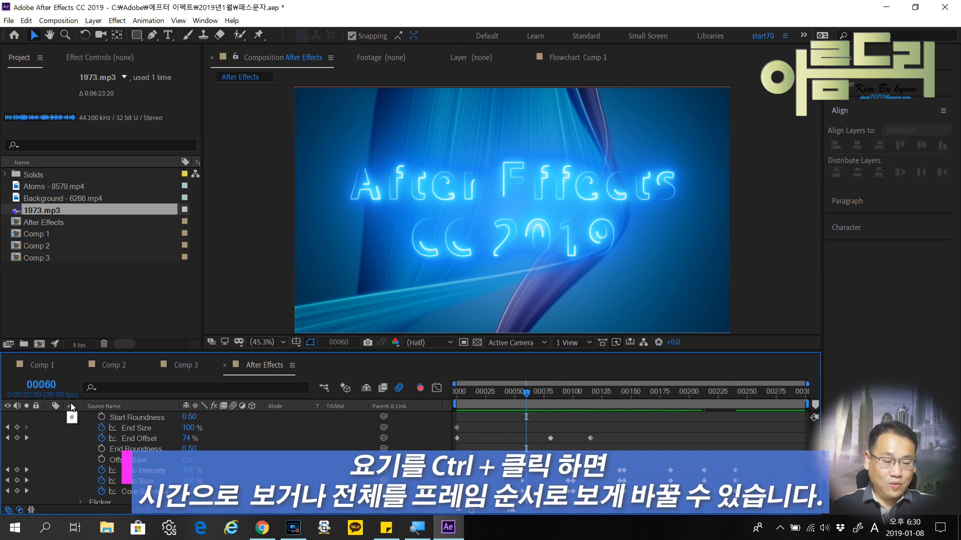
{"action": "left_click", "coordinate": [43, 385]}
{"action": "left_click_drag", "start_coordinate": [525, 394], "coordinate": [487, 400]}
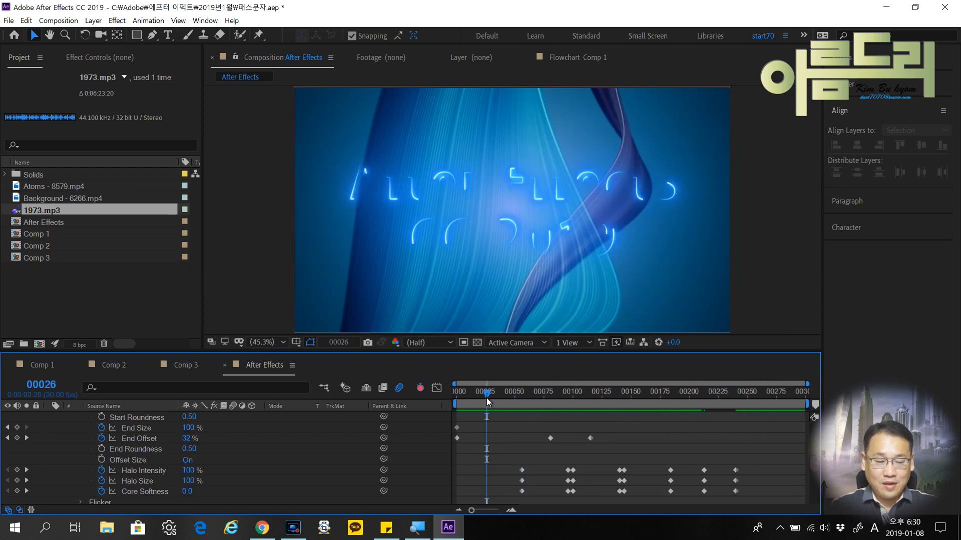
Switch the time display back to timecode and move the current time to 0:00:01:15
{"action": "left_click", "coordinate": [57, 387], "text": "ctrl"}
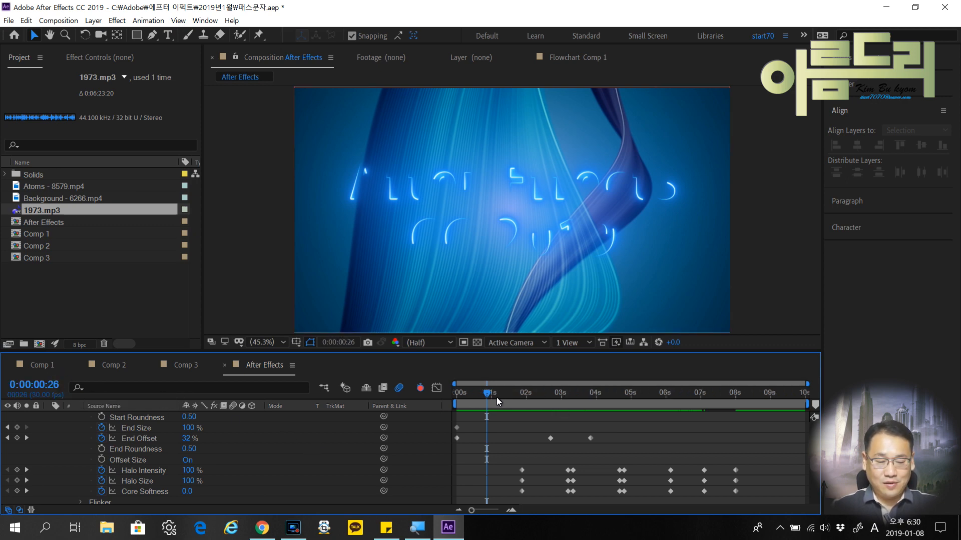
{"action": "left_click_drag", "start_coordinate": [489, 398], "coordinate": [509, 395]}
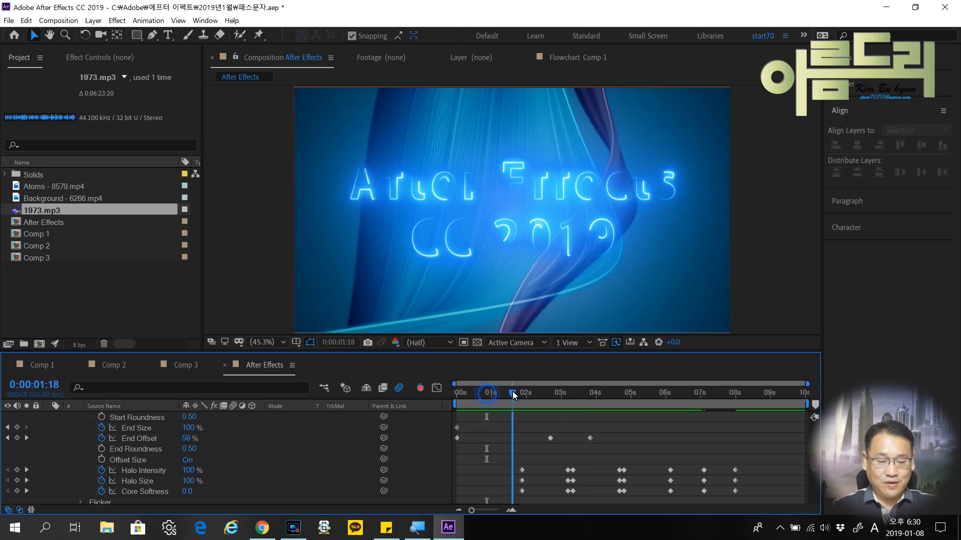
{"action": "left_click", "coordinate": [100, 387]}
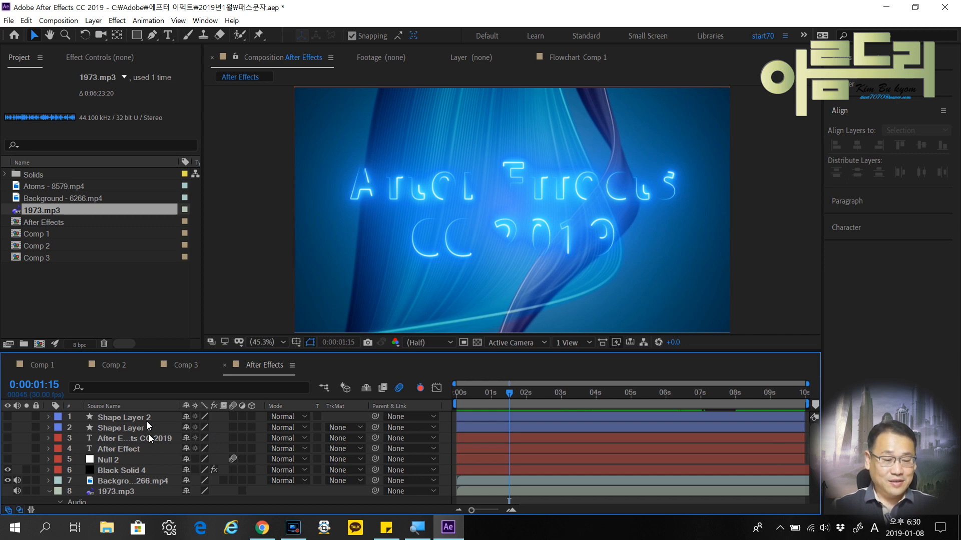
View the After Effects composition's Mini-Flowchart and dismiss it
{"action": "left_click", "coordinate": [324, 388]}
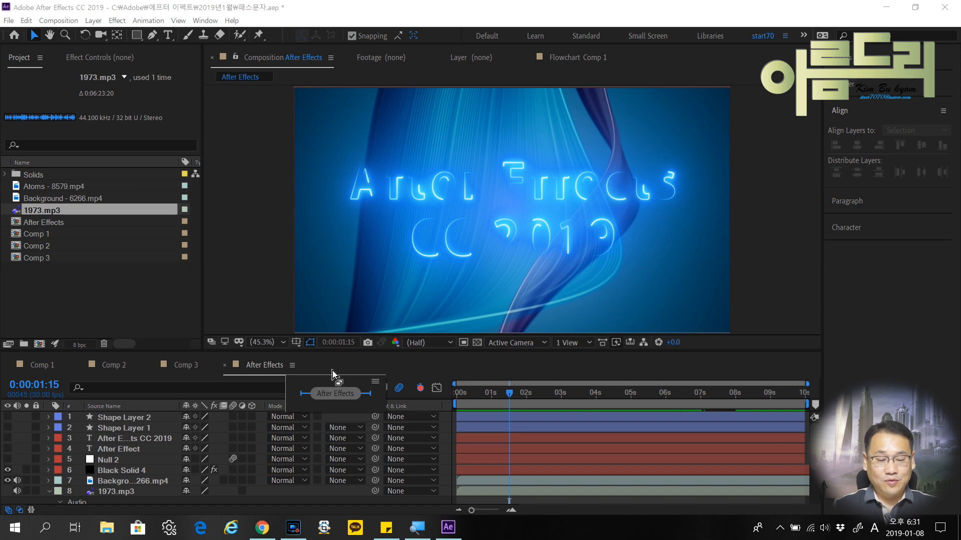
{"action": "left_click", "coordinate": [414, 372]}
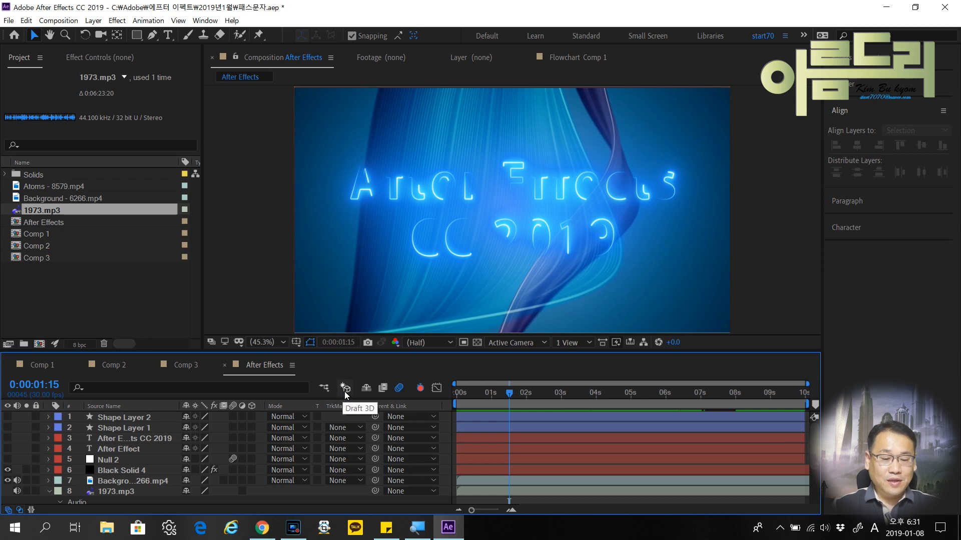
Locate the Draft 3D option for the timeline, then turn Draft 3D on and back off
{"action": "left_click", "coordinate": [293, 366]}
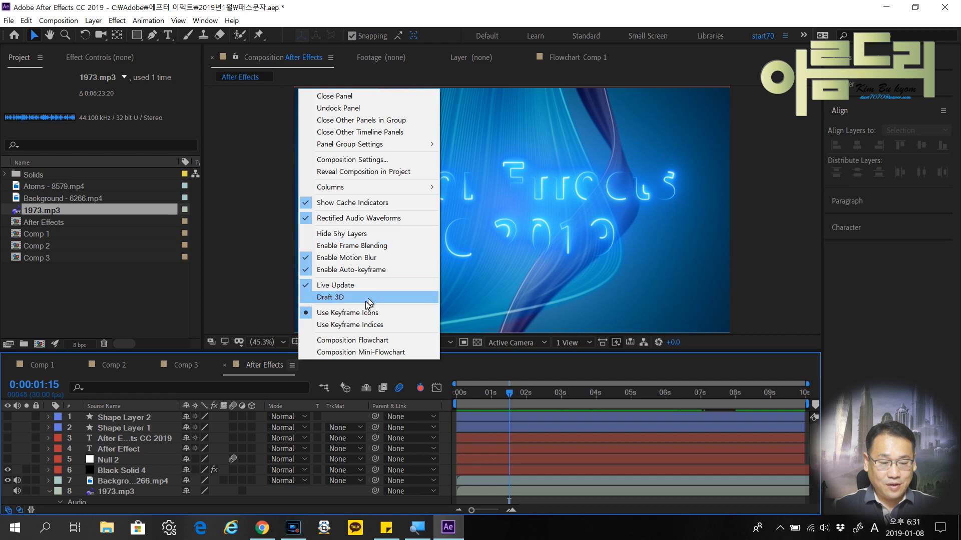
{"action": "left_click", "coordinate": [347, 392]}
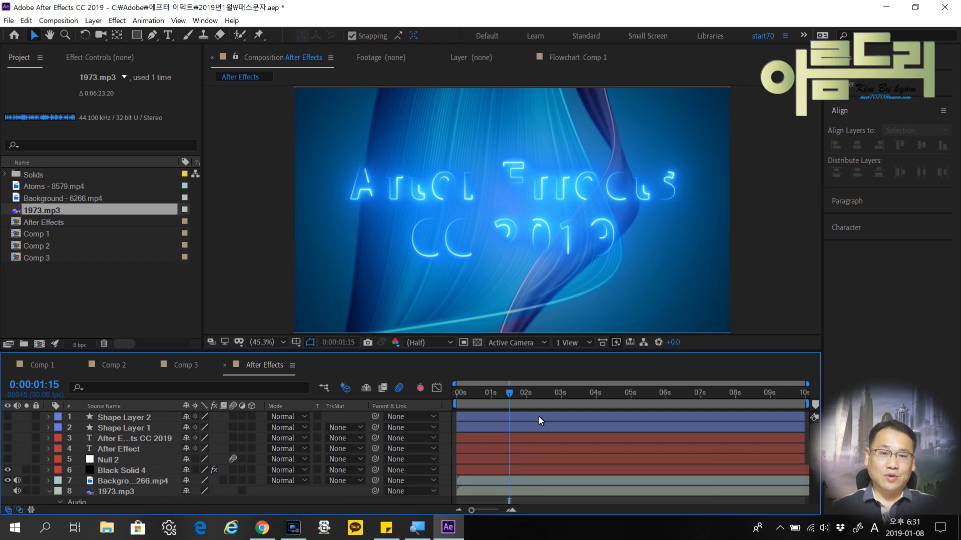
{"action": "left_click", "coordinate": [344, 388]}
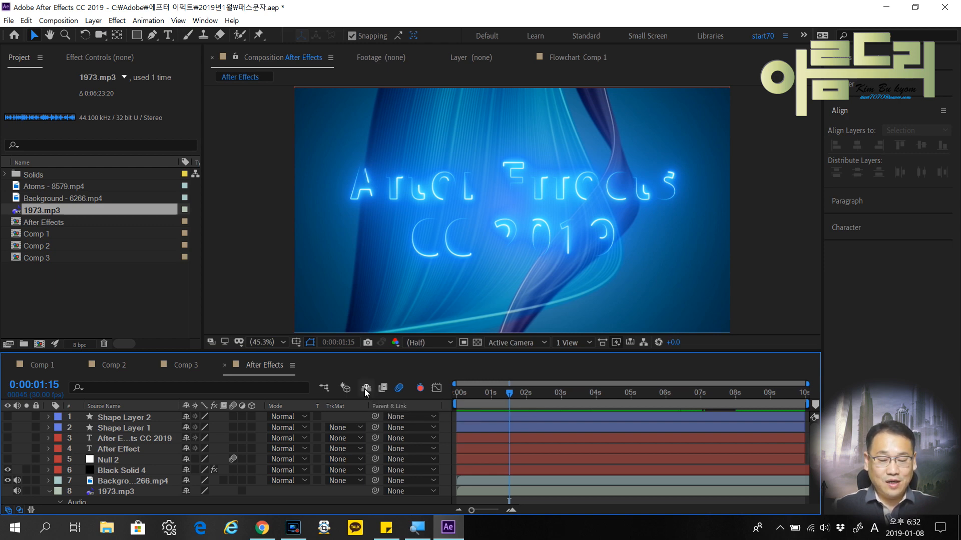
Mark layers 1 to 4 (both shape layers and both text layers) as shy, and try hiding and showing the shy layers
{"action": "left_click", "coordinate": [185, 417]}
{"action": "left_click", "coordinate": [185, 427]}
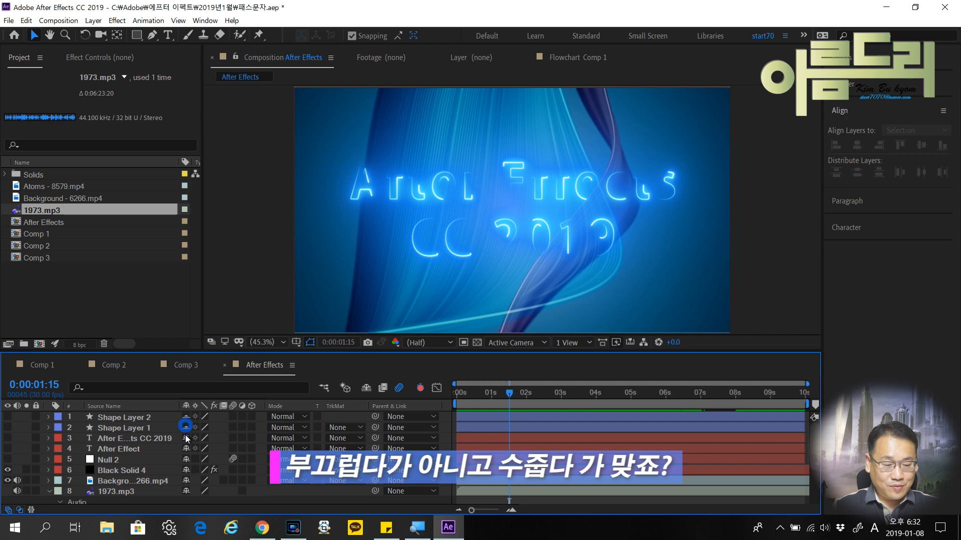
{"action": "left_click", "coordinate": [185, 439]}
{"action": "left_click", "coordinate": [185, 449]}
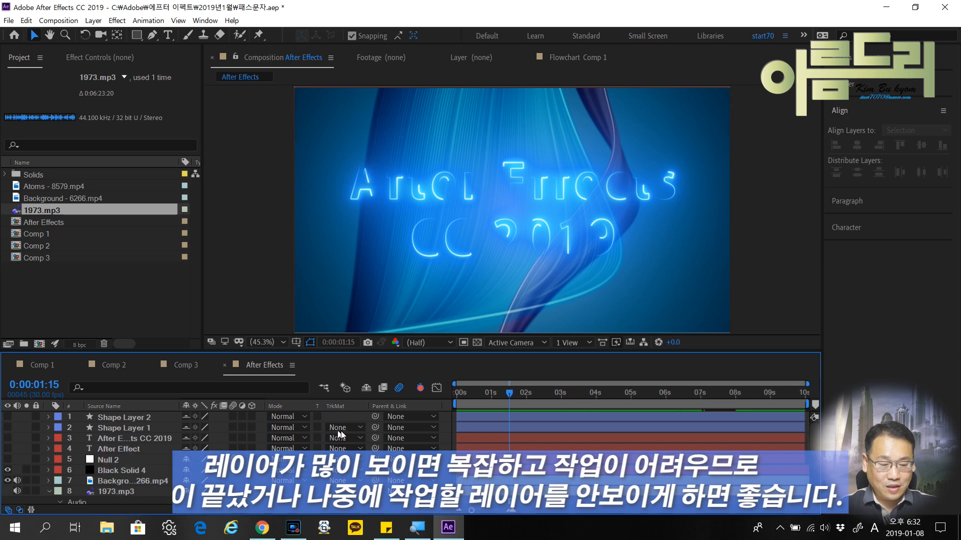
{"action": "left_click", "coordinate": [363, 388]}
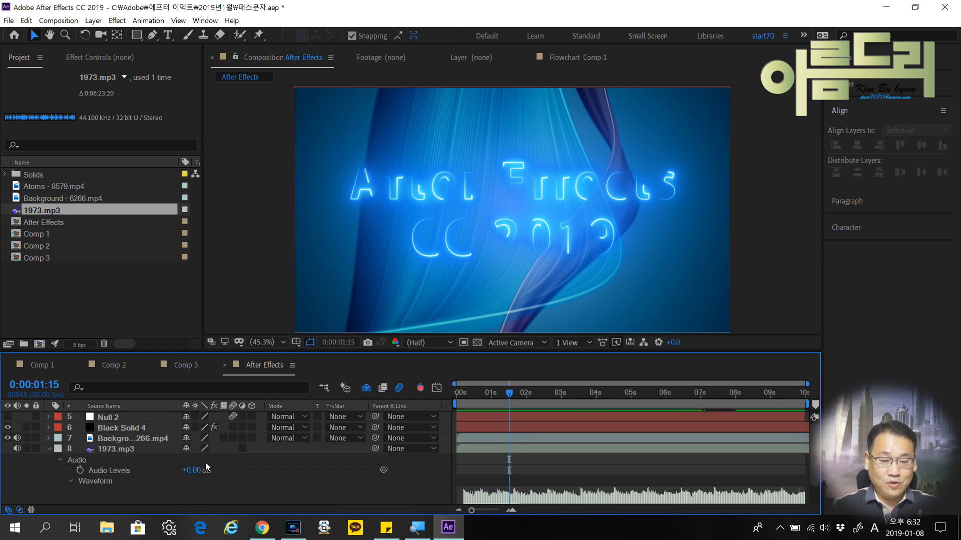
{"action": "left_click", "coordinate": [366, 389]}
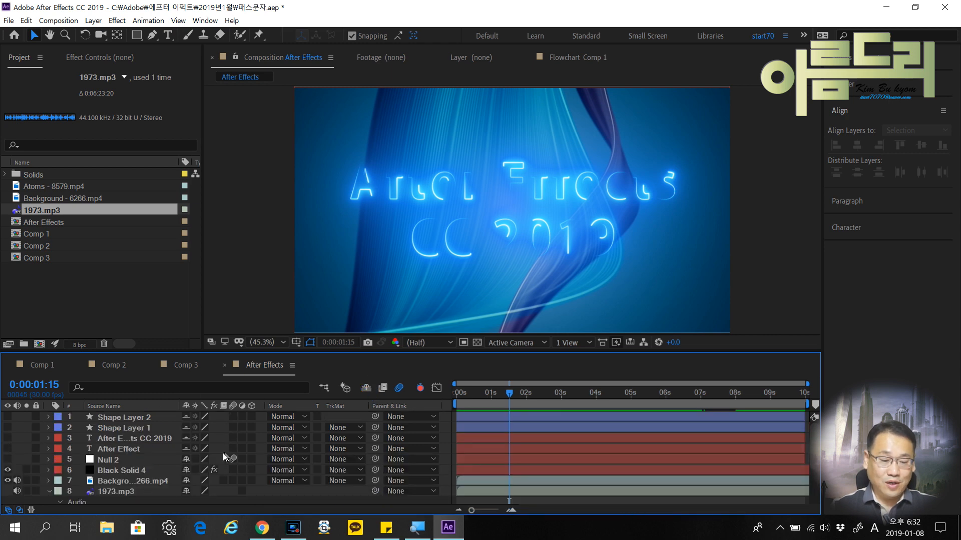
Clear the shy switch on both shape layers and both text layers
{"action": "left_click", "coordinate": [187, 428]}
{"action": "left_click", "coordinate": [185, 441]}
{"action": "left_click", "coordinate": [186, 419]}
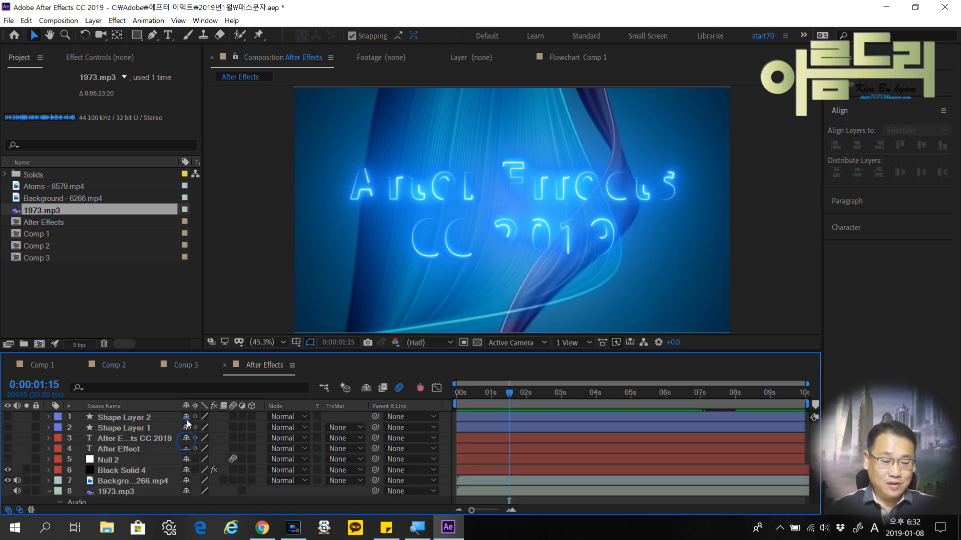
{"action": "left_click", "coordinate": [187, 449]}
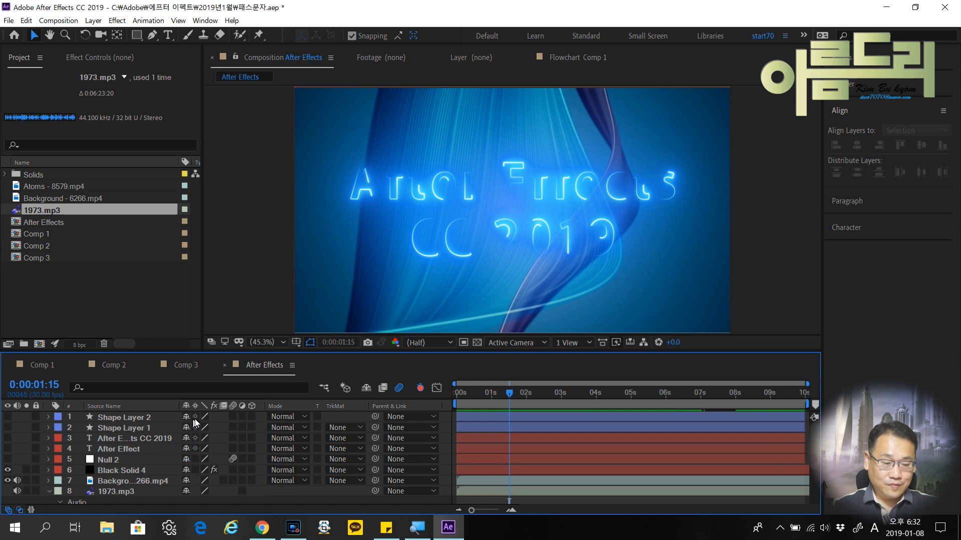
Mark Shape Layer 2 and Shape Layer 1 as shy and hide the shy layers in the timeline
{"action": "left_click", "coordinate": [186, 418]}
{"action": "left_click", "coordinate": [186, 428]}
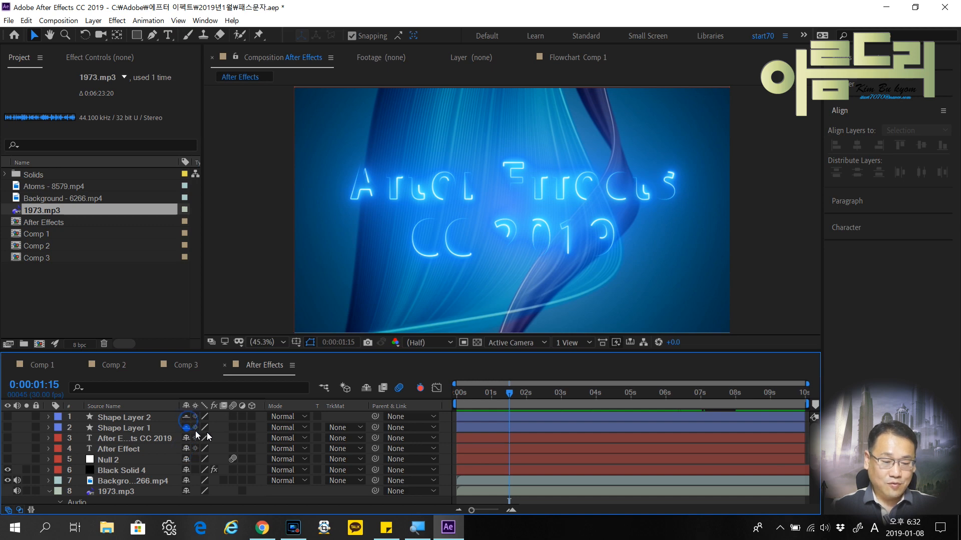
{"action": "left_click", "coordinate": [366, 388]}
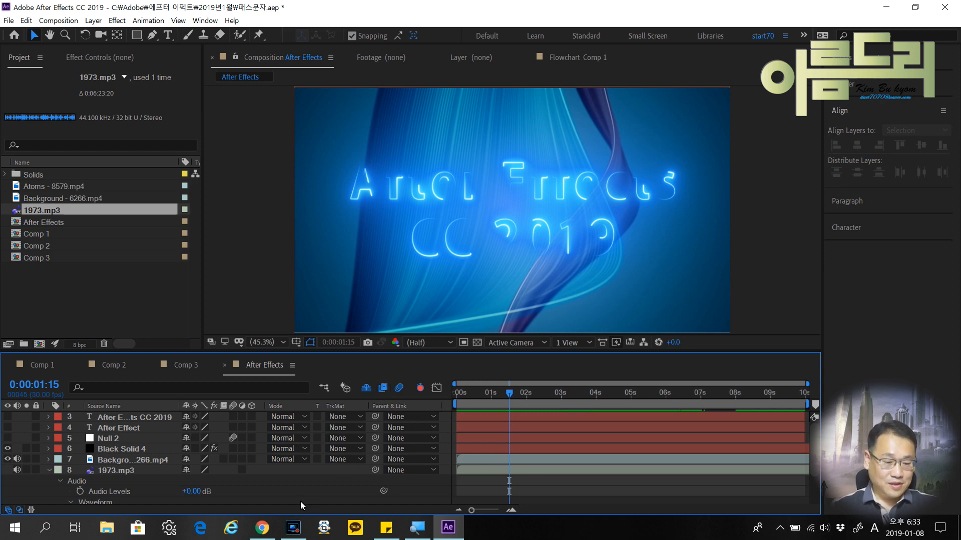
Show the In, Out, Duration and Stretch columns in the timeline, and preview the background video from 0:00:00:00
{"action": "left_click", "coordinate": [28, 511]}
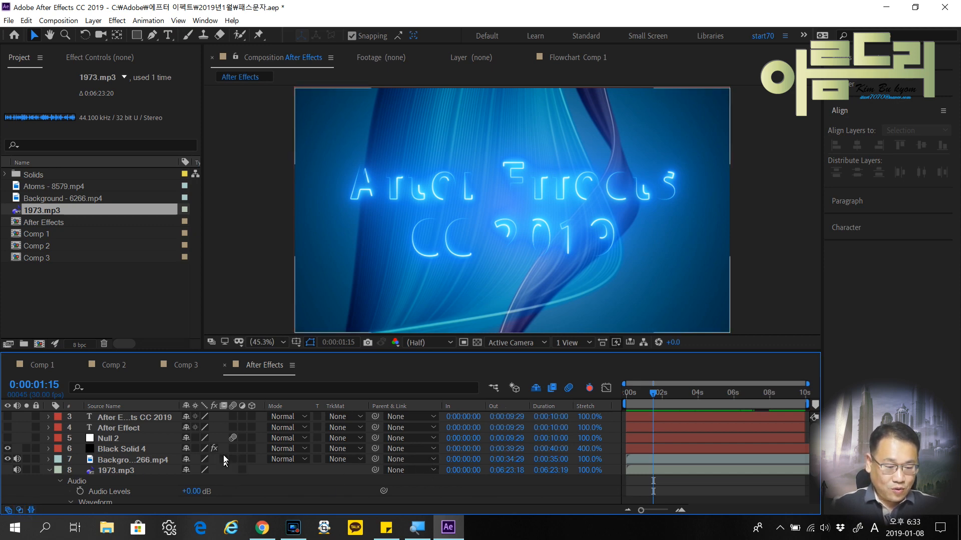
{"action": "scroll", "coordinate": [212, 423], "scroll_direction": "down", "scroll_amount": 2}
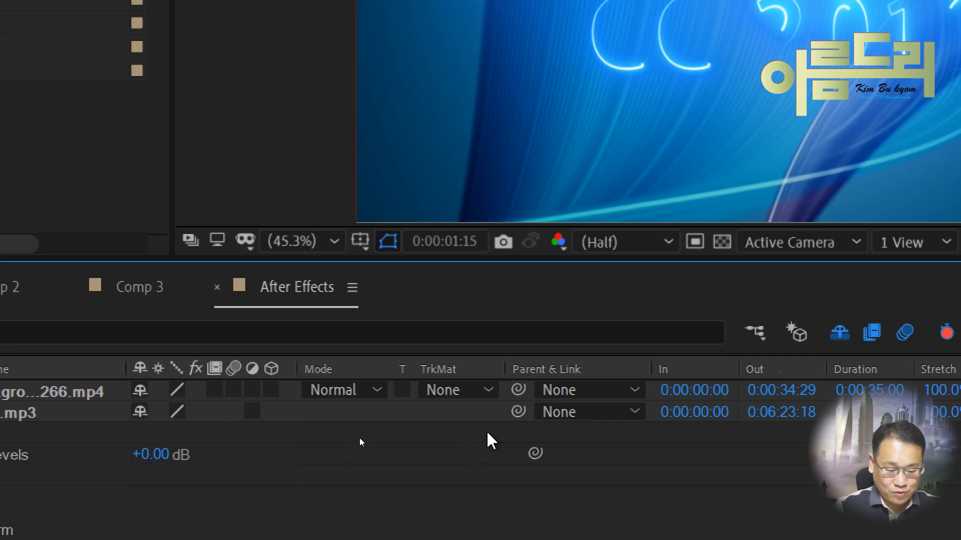
{"action": "left_click_drag", "start_coordinate": [653, 393], "coordinate": [622, 393]}
{"action": "key", "text": "space"}
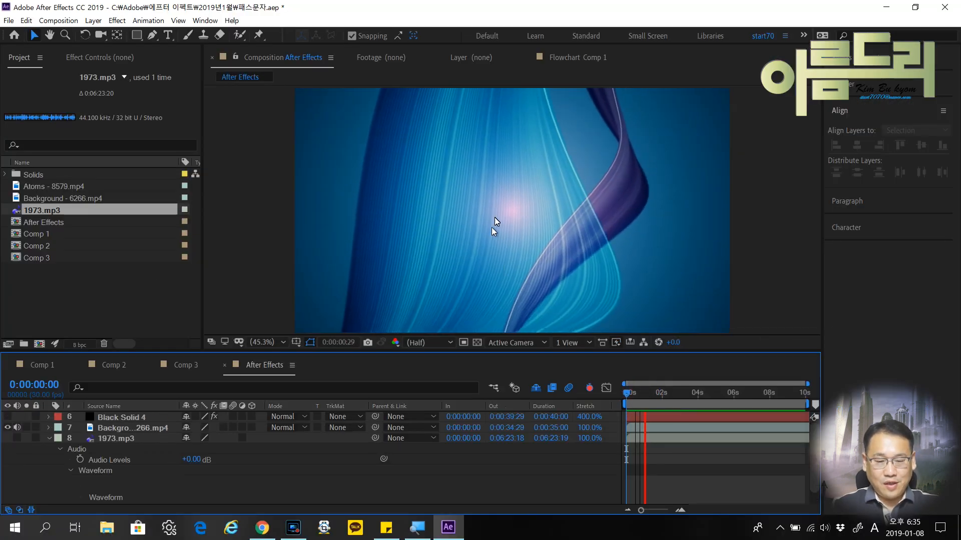
{"action": "key", "text": "space"}
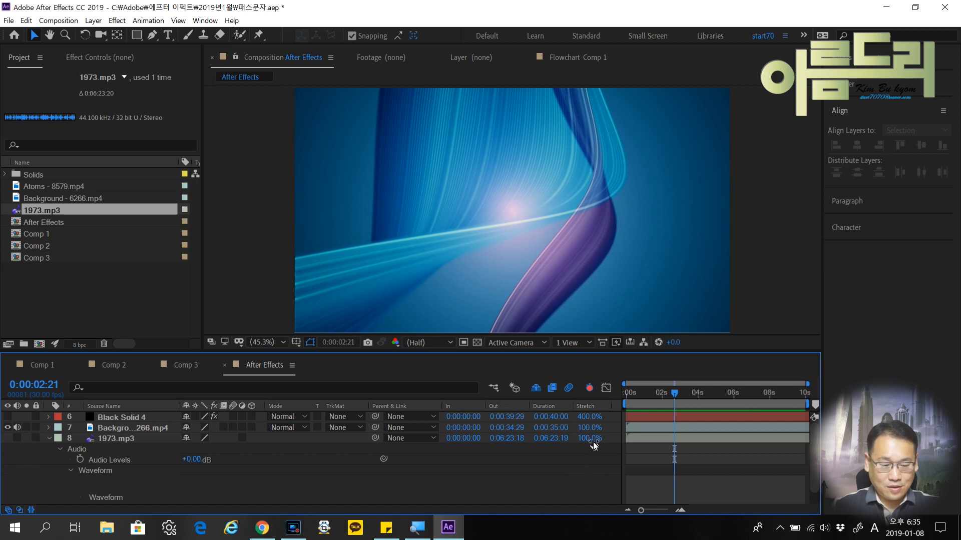
Set the Background - 6266.mp4 layer's time stretch factor to 500%
{"action": "left_click", "coordinate": [590, 428]}
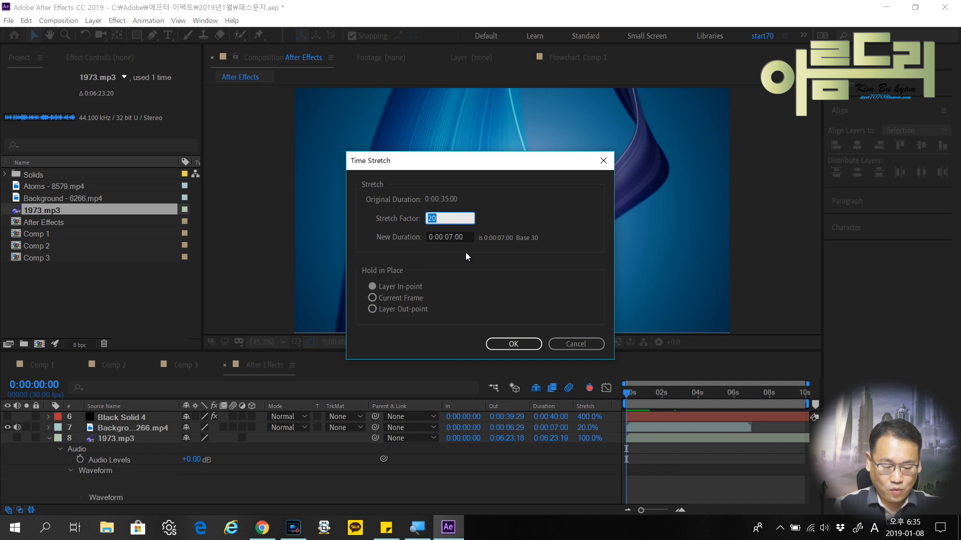
{"action": "type", "text": "500"}
{"action": "key", "text": "Return"}
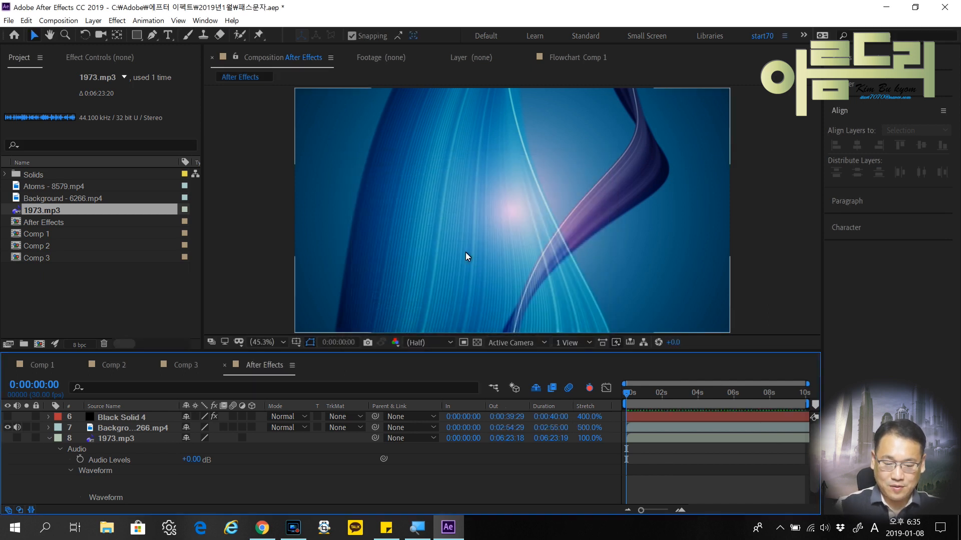
Preview the slowed-down background video from the start of the composition to check its motion
{"action": "key", "text": "space"}
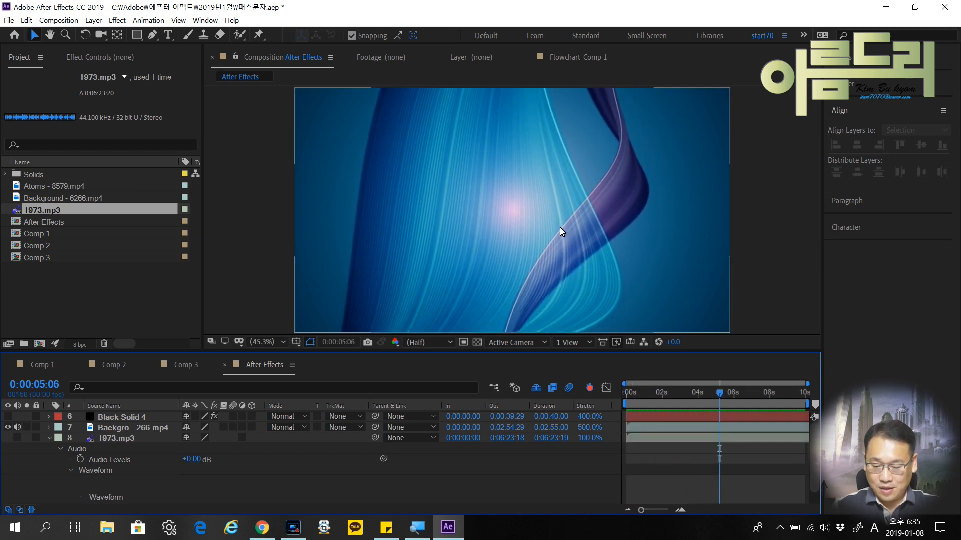
{"action": "key", "text": "space"}
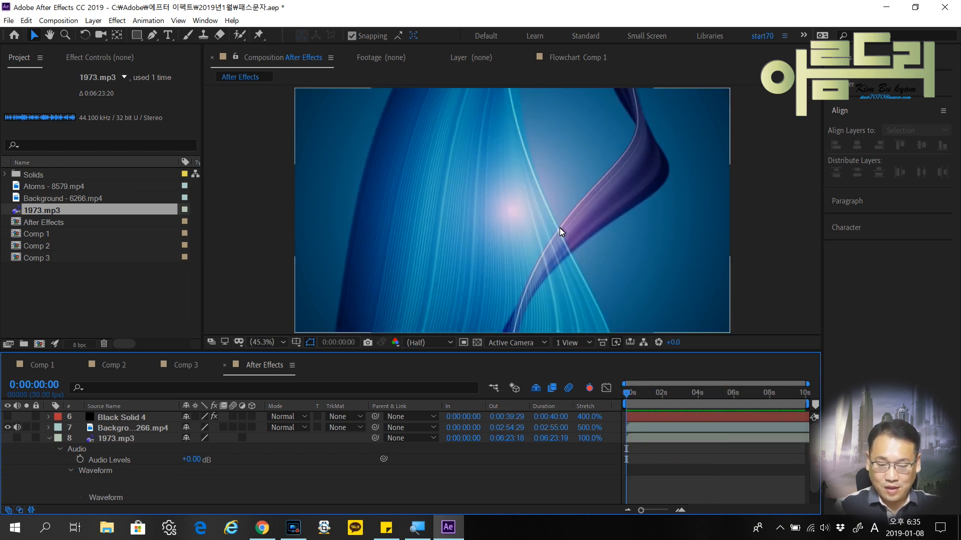
{"action": "key", "text": "space"}
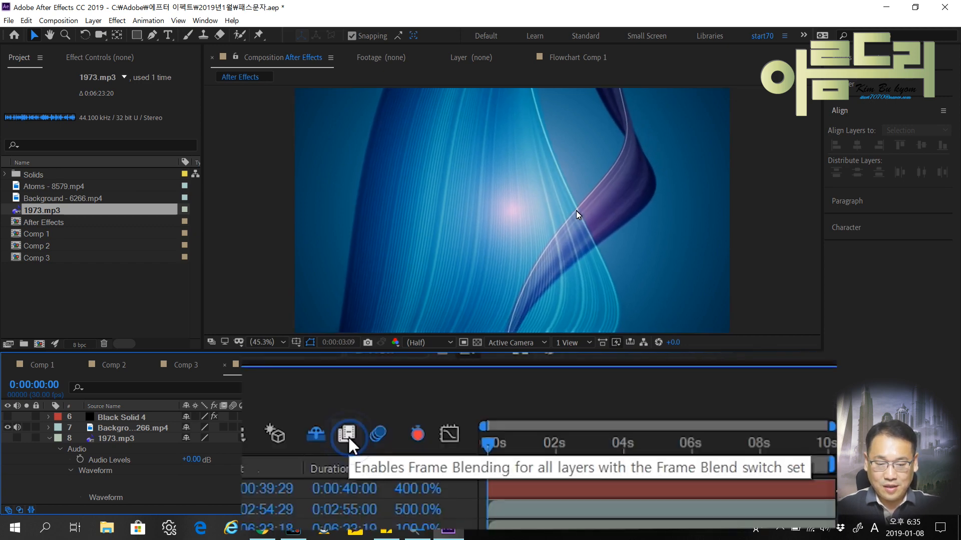
{"action": "key", "text": "space"}
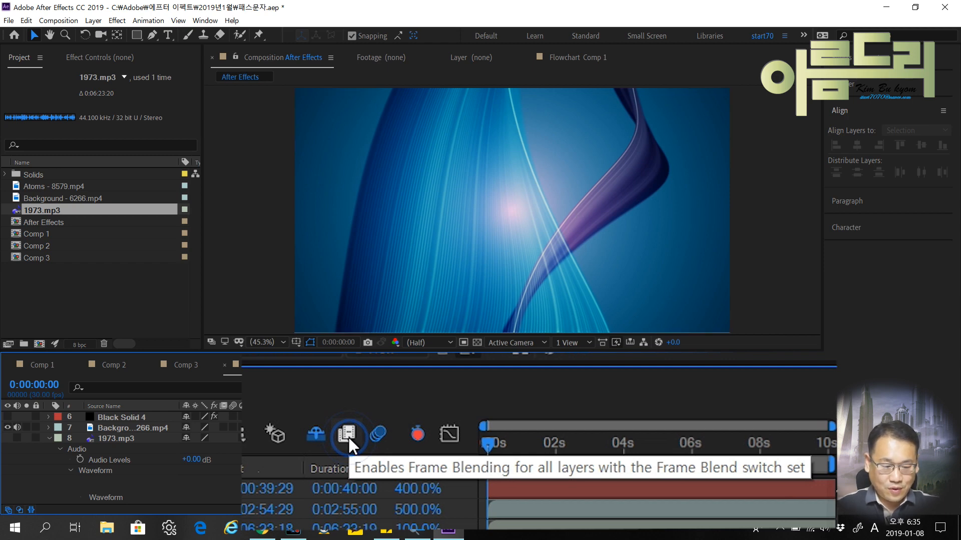
Turn on frame blending for the Background - 6266.mp4 layer and preview the slowed-down video
{"action": "left_click", "coordinate": [224, 429]}
{"action": "left_click", "coordinate": [224, 429]}
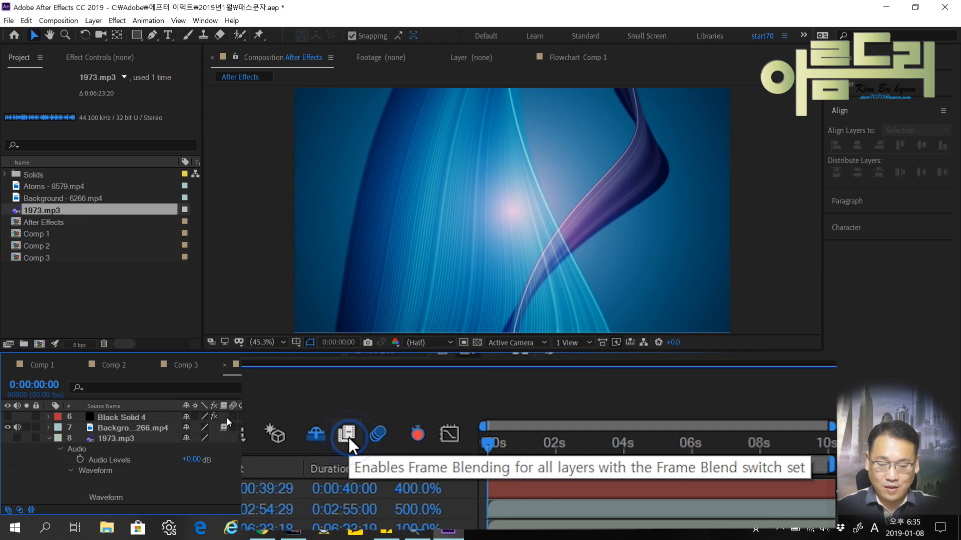
{"action": "key", "text": "space"}
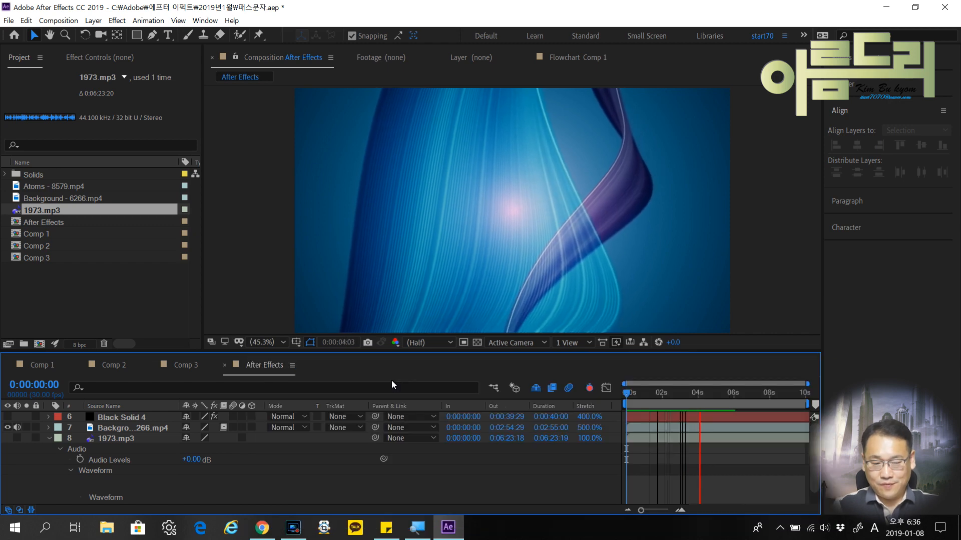
Compare previews of the slowed-down background video from the composition's start with composition-wide frame blending off and on
{"action": "key", "text": "space"}
{"action": "key", "text": "Home"}
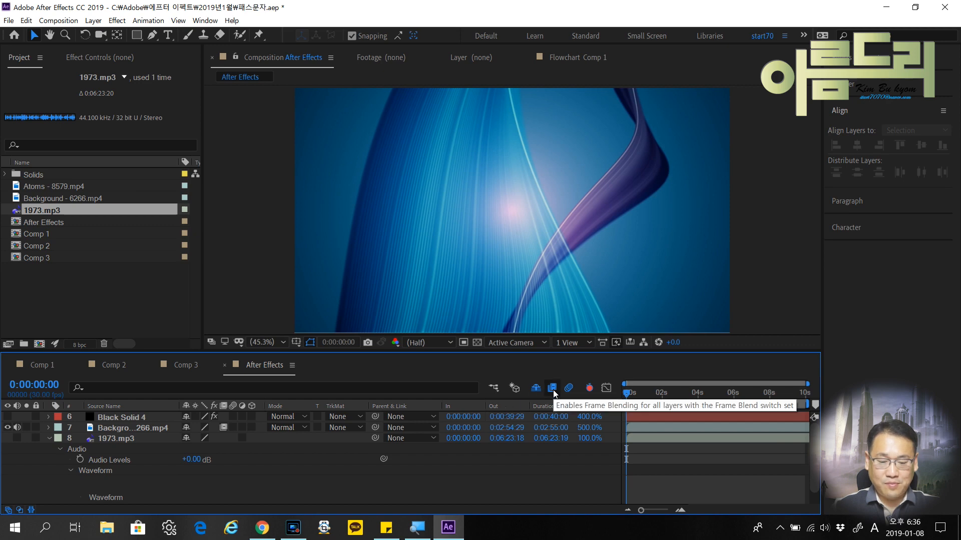
{"action": "key", "text": "space"}
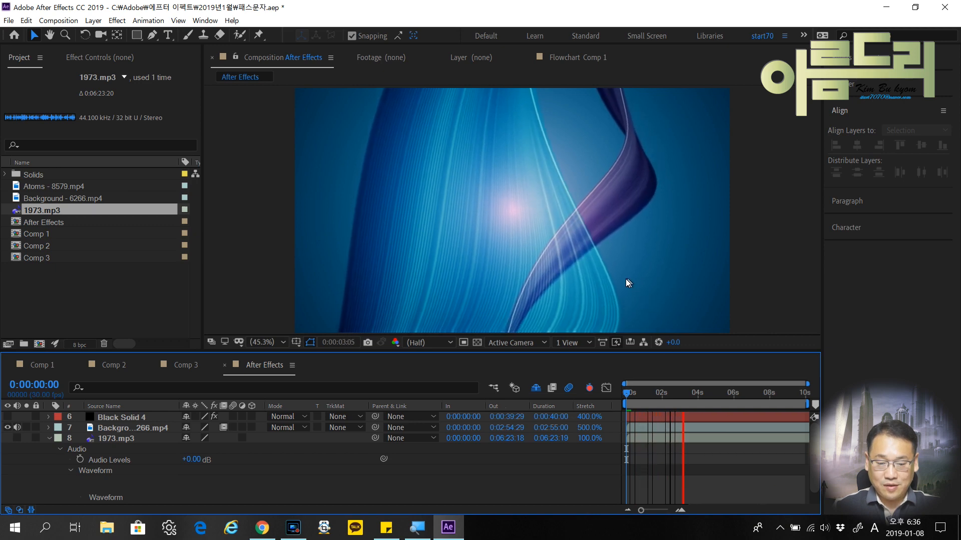
{"action": "key", "text": "space"}
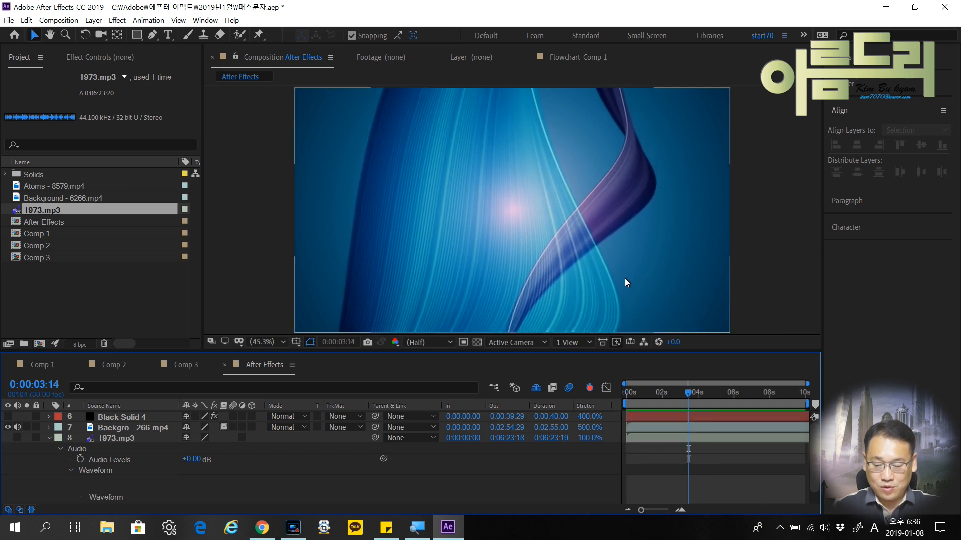
{"action": "key", "text": "Home"}
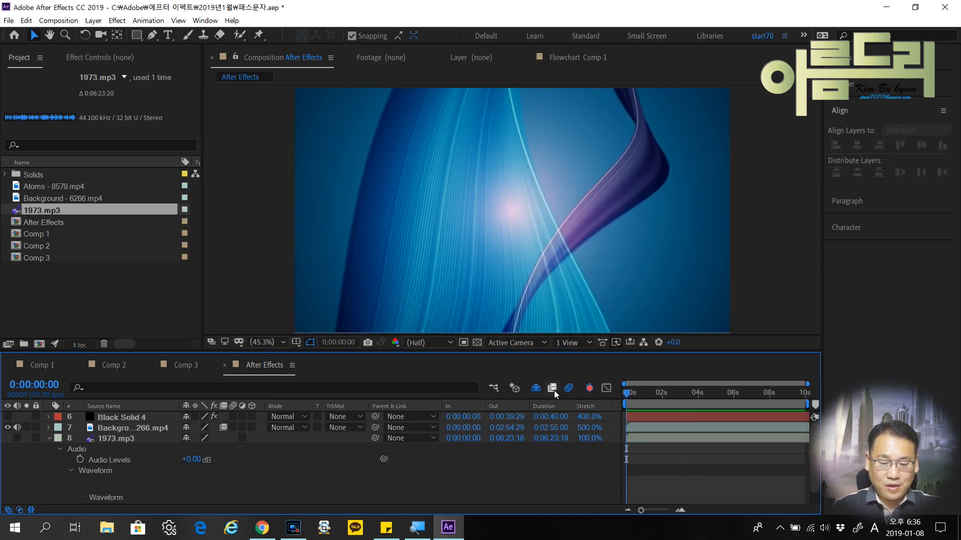
{"action": "key", "text": "space"}
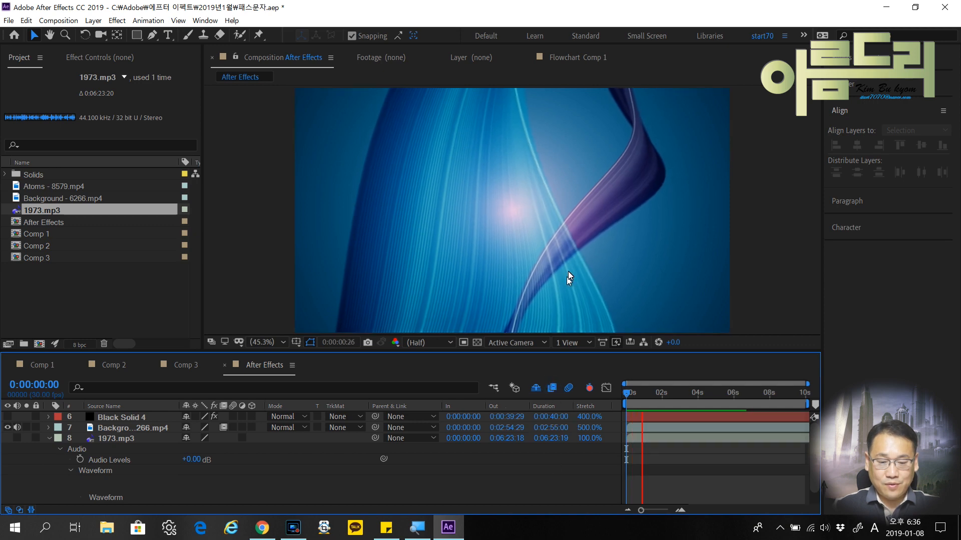
{"action": "key", "text": "space"}
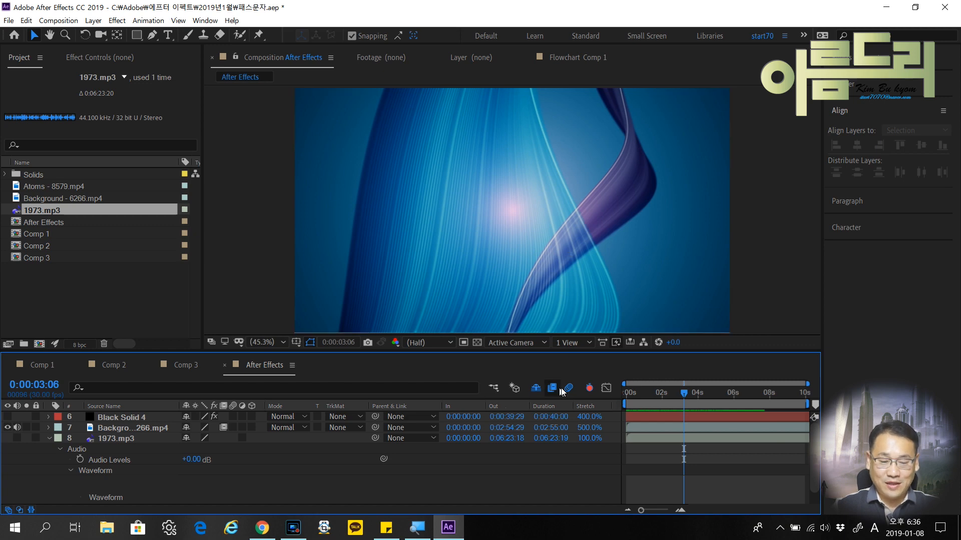
Cycle the Background - 6266.mp4 layer's frame blending switch through its other type, off and on, previewing the off and on states
{"action": "left_click", "coordinate": [224, 428]}
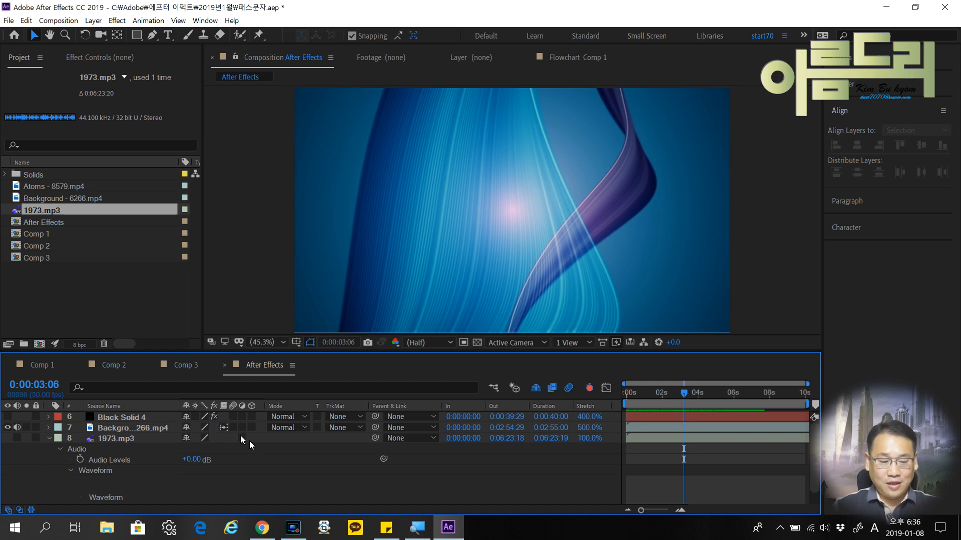
{"action": "left_click", "coordinate": [224, 429]}
{"action": "key", "text": "Home"}
{"action": "key", "text": "space"}
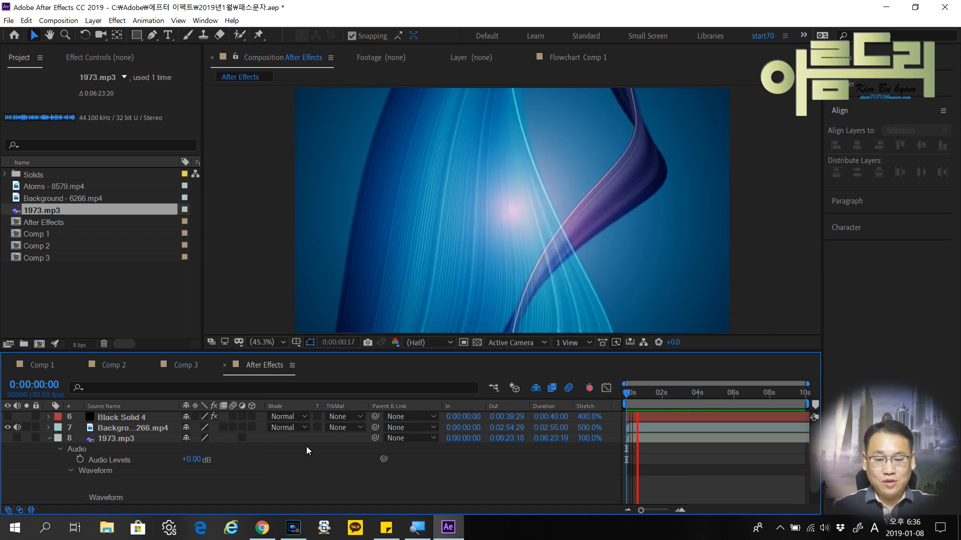
{"action": "key", "text": "space"}
{"action": "left_click", "coordinate": [221, 430]}
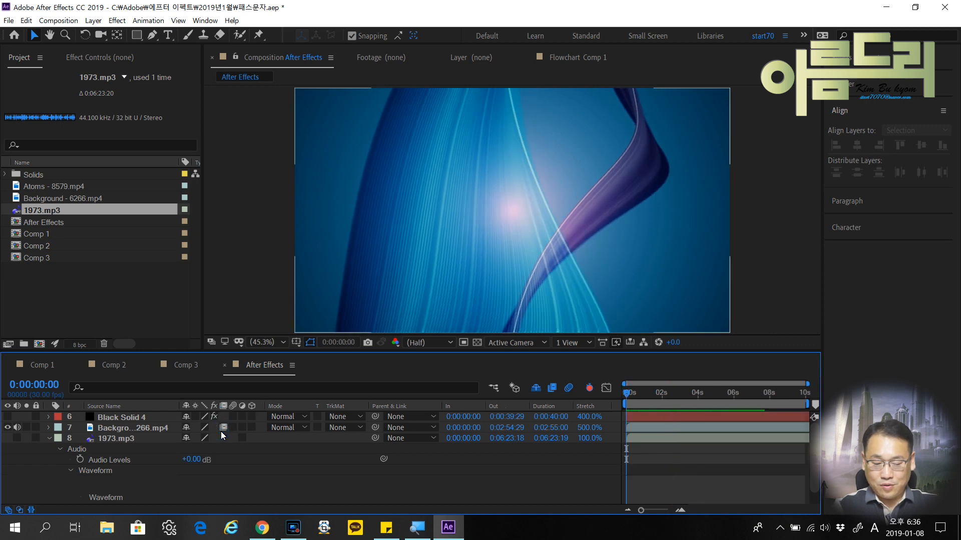
{"action": "key", "text": "space"}
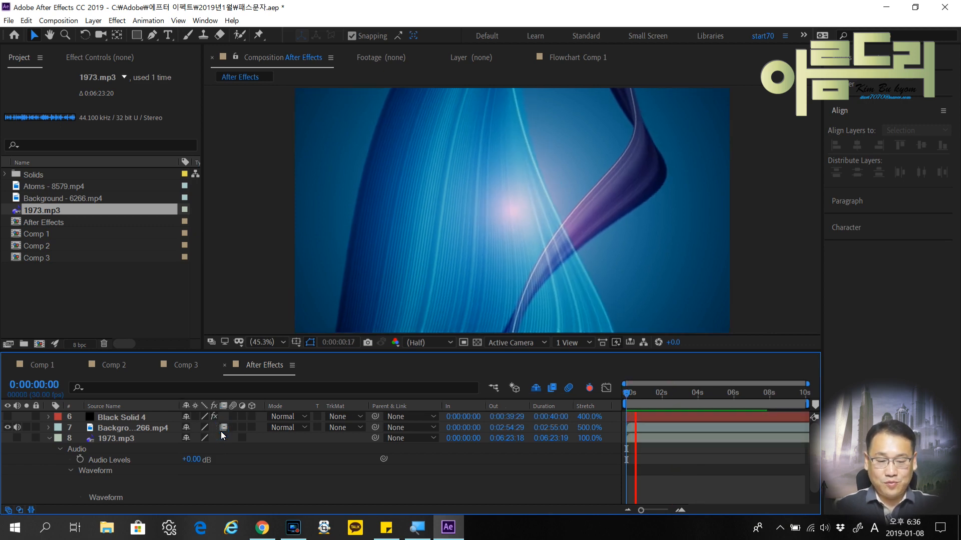
{"action": "key", "text": "space"}
Undo the frame blending and time stretch changes on the Background - 6266.mp4 layer, and hide the Black Solid 4 layer
{"action": "key", "text": "ctrl+z"}
{"action": "key", "text": "ctrl+z"}
{"action": "key", "text": "ctrl+z"}
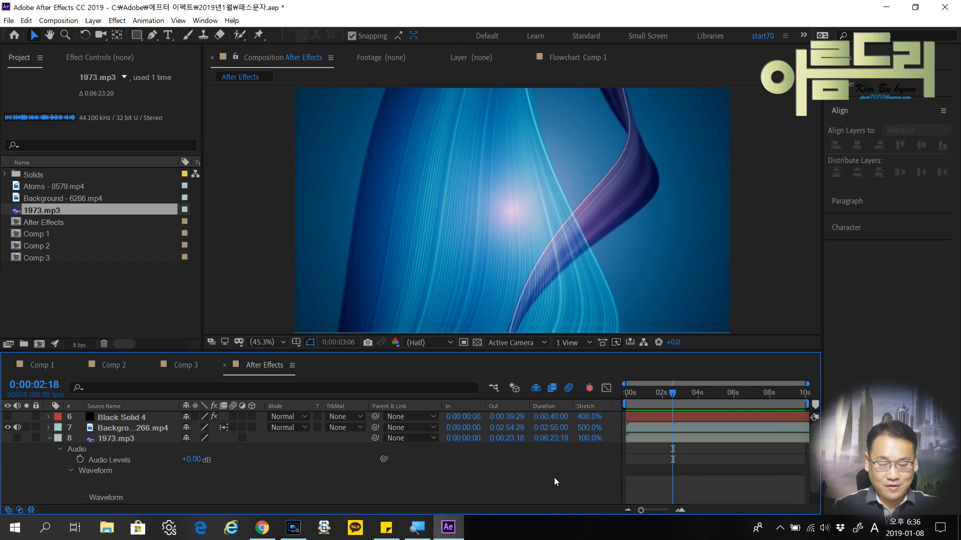
{"action": "left_click", "coordinate": [8, 416]}
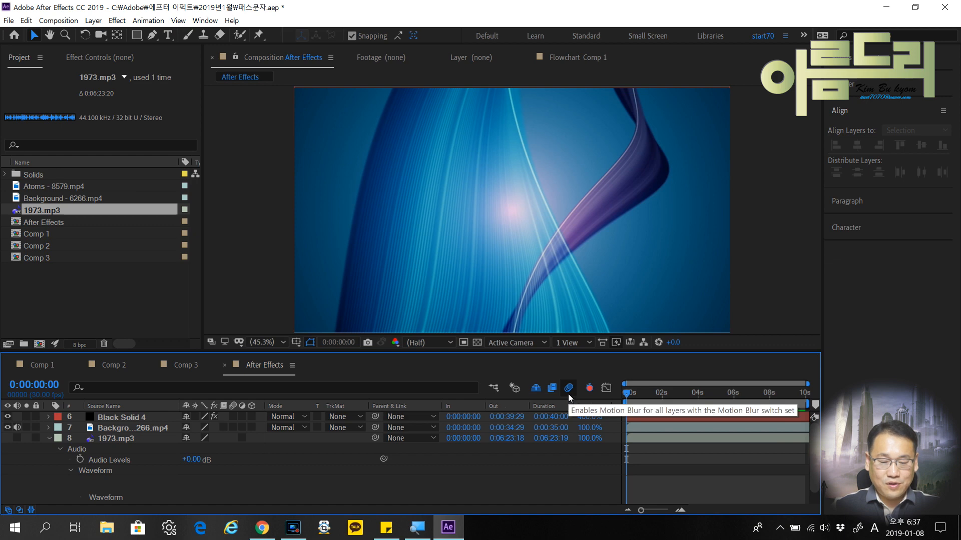
Reveal the shy layers in the timeline and turn on motion blur for Shape Layer 1, leaving it a non-adjustment layer
{"action": "left_click", "coordinate": [535, 388]}
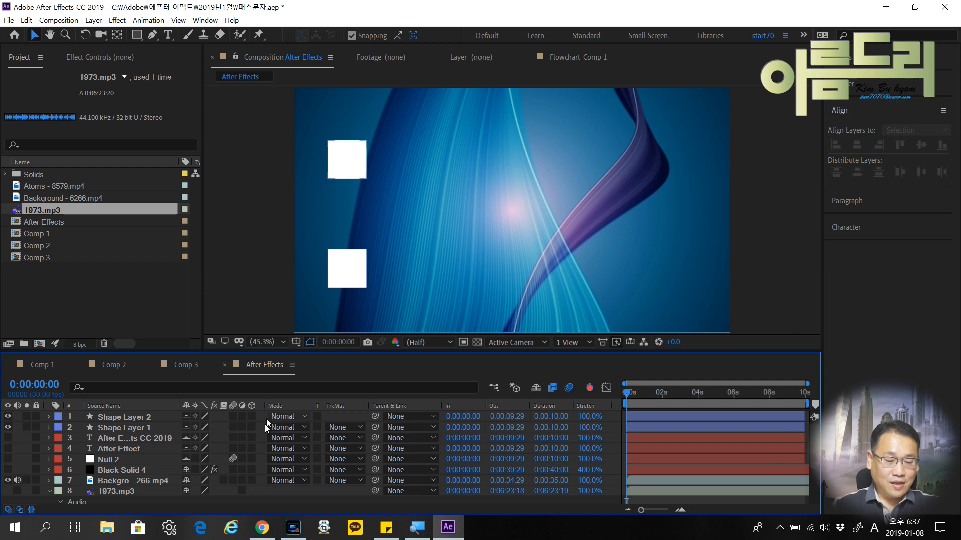
{"action": "left_click", "coordinate": [239, 428]}
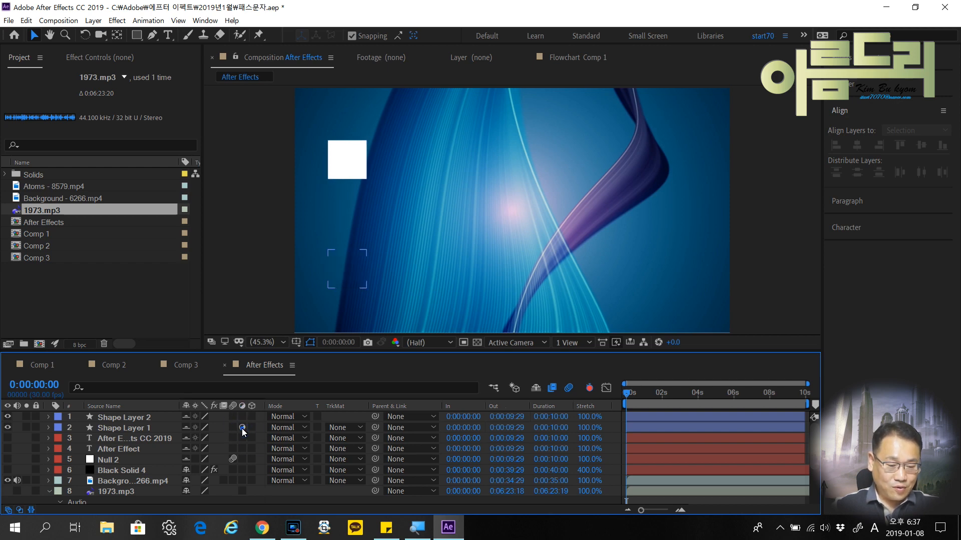
{"action": "left_click", "coordinate": [241, 428]}
{"action": "left_click", "coordinate": [232, 428]}
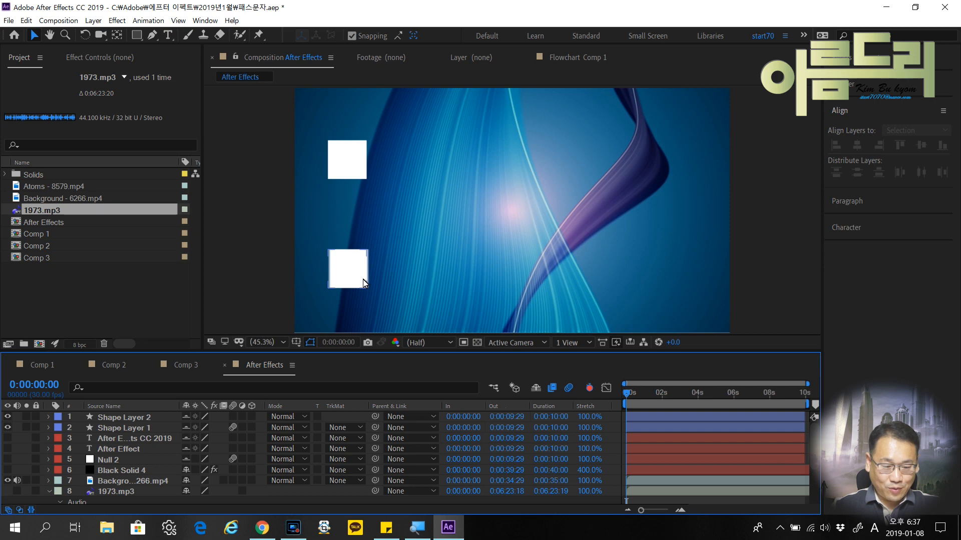
Preview the two moving squares from the composition's start to compare the one with motion blur to the one without
{"action": "key", "text": "space"}
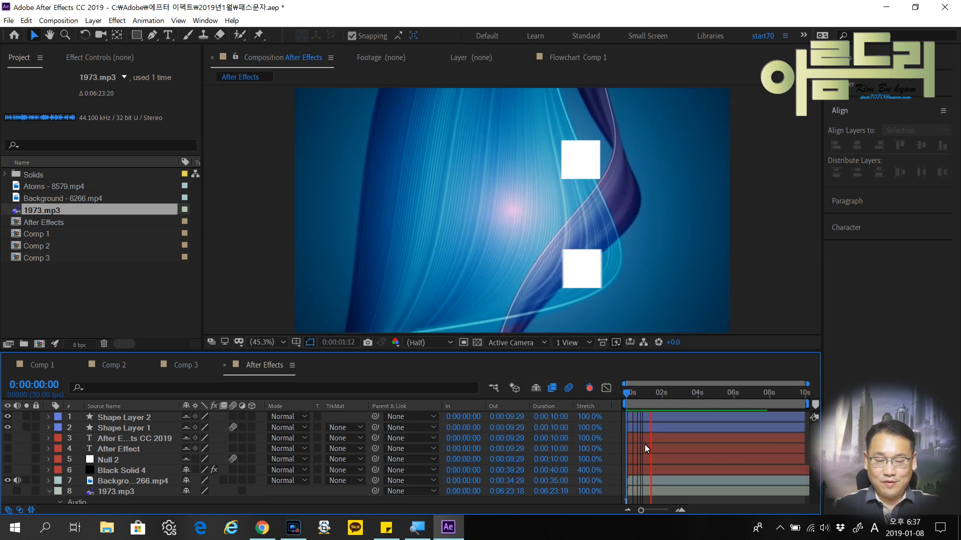
{"action": "key", "text": "space"}
{"action": "key", "text": "Home"}
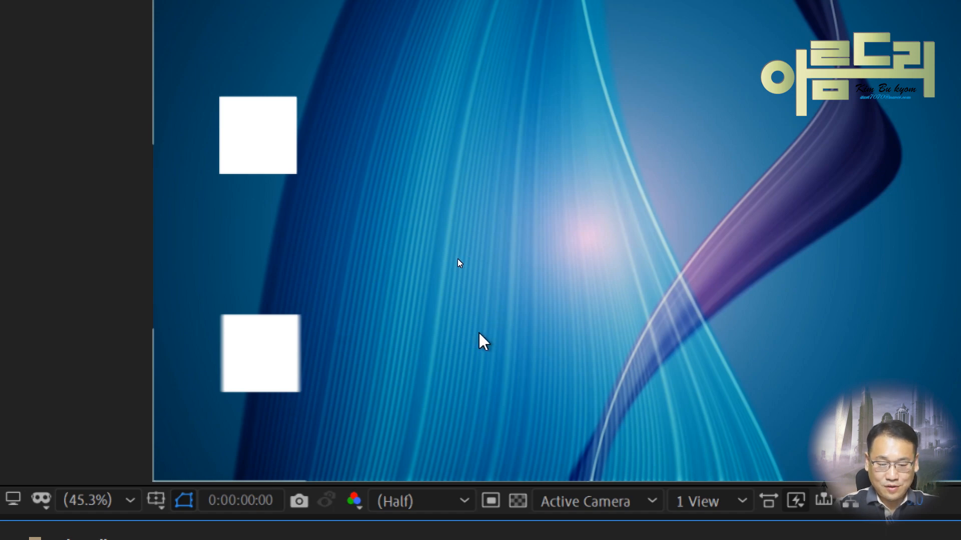
{"action": "key", "text": "space"}
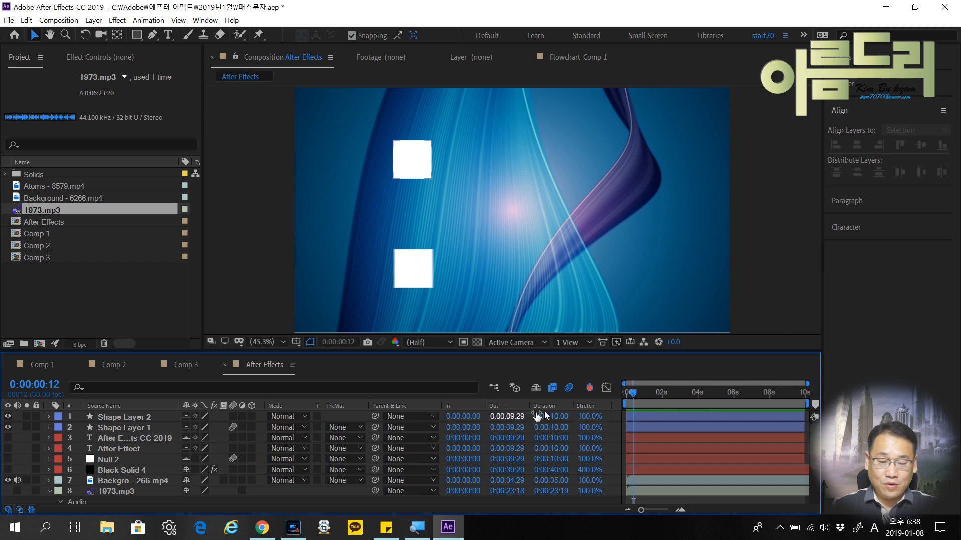
{"action": "left_click", "coordinate": [569, 389]}
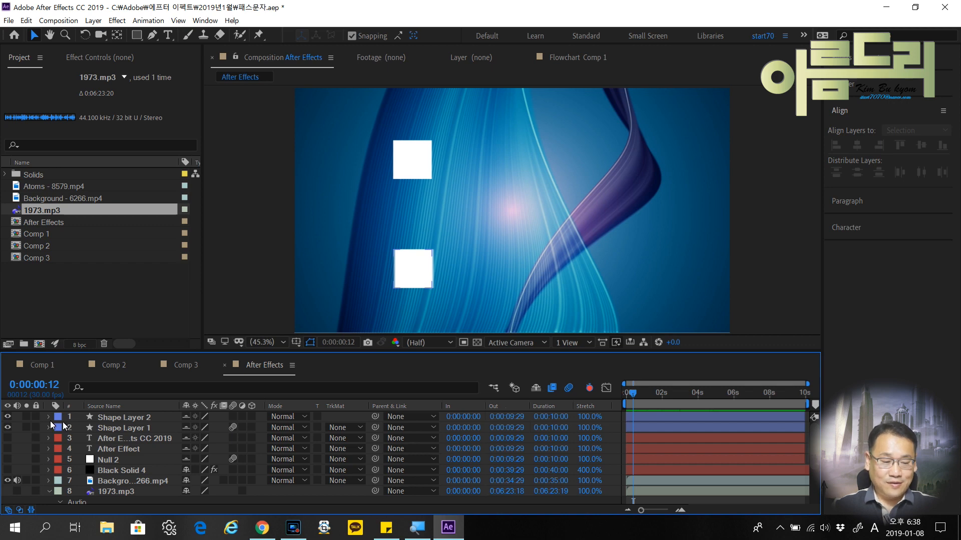
Hide Shape Layer 1 and Shape Layer 2, and switch the timeline to the Graph Editor
{"action": "left_click_drag", "start_coordinate": [8, 428], "coordinate": [8, 417]}
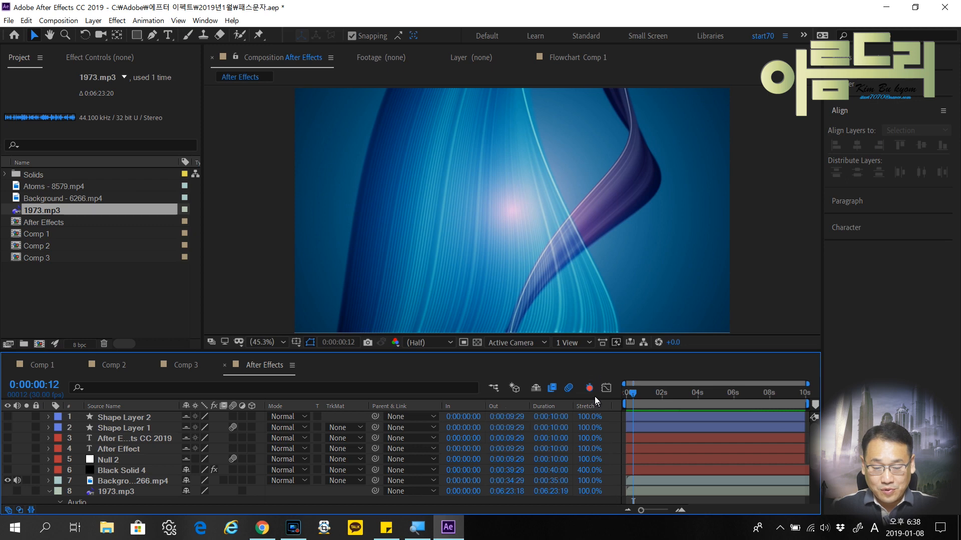
{"action": "left_click", "coordinate": [590, 390]}
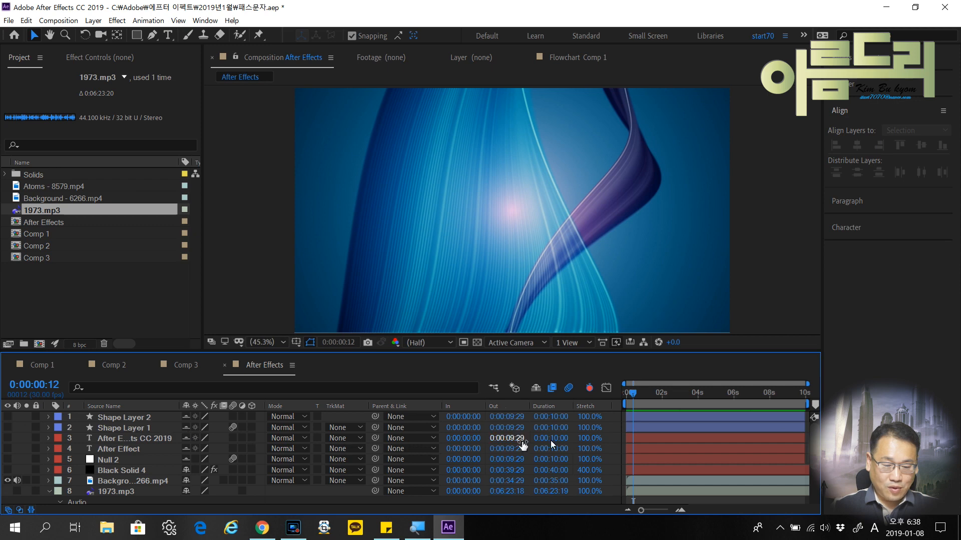
{"action": "left_click", "coordinate": [608, 388]}
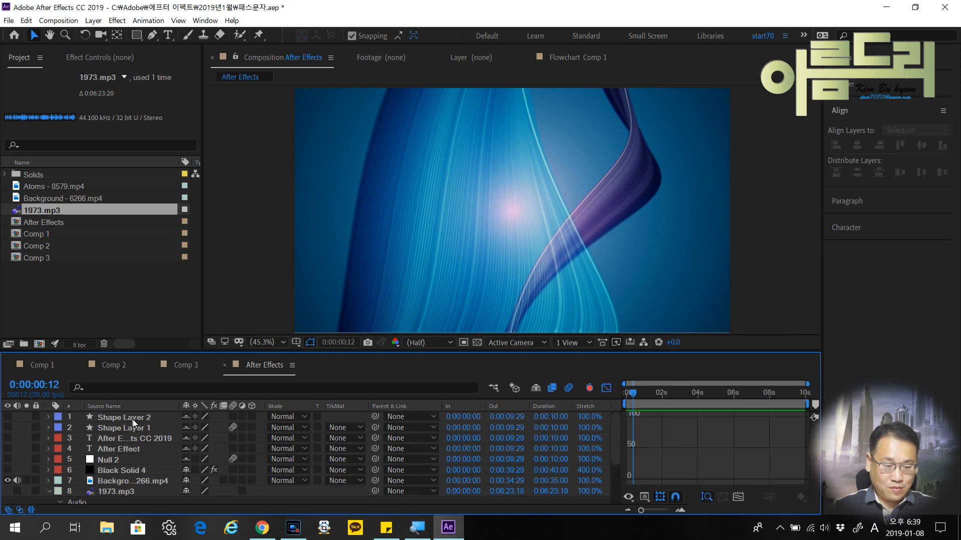
Make Shape Layer 2 visible and display its Position speed graph, with the transfer mode and time columns collapsed
{"action": "left_click", "coordinate": [7, 417]}
{"action": "left_click", "coordinate": [49, 418]}
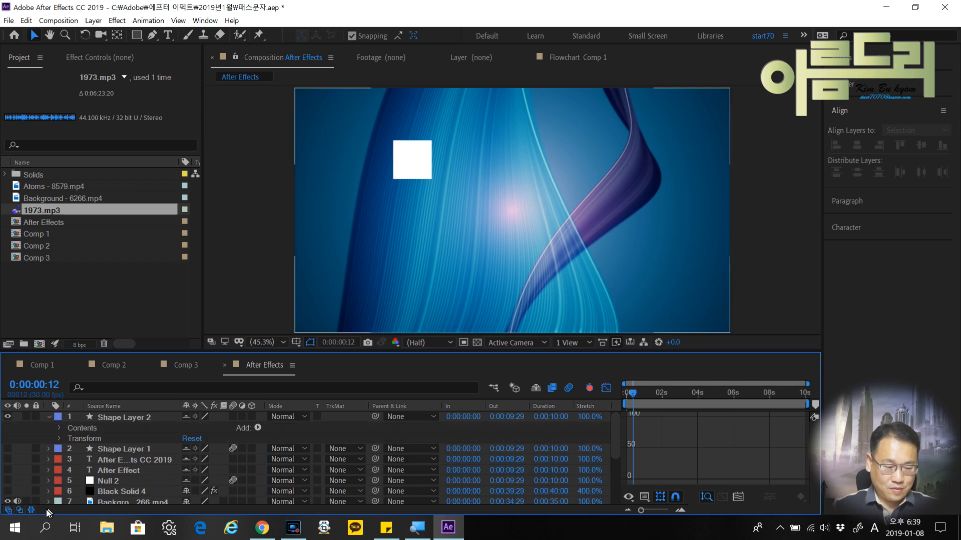
{"action": "left_click", "coordinate": [31, 510]}
{"action": "left_click", "coordinate": [20, 510]}
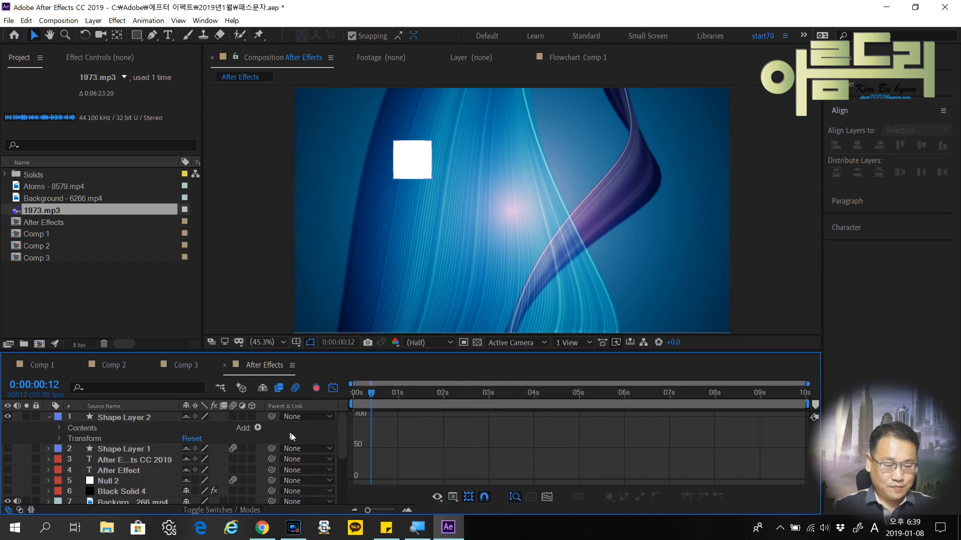
{"action": "left_click", "coordinate": [59, 438]}
{"action": "left_click", "coordinate": [137, 460]}
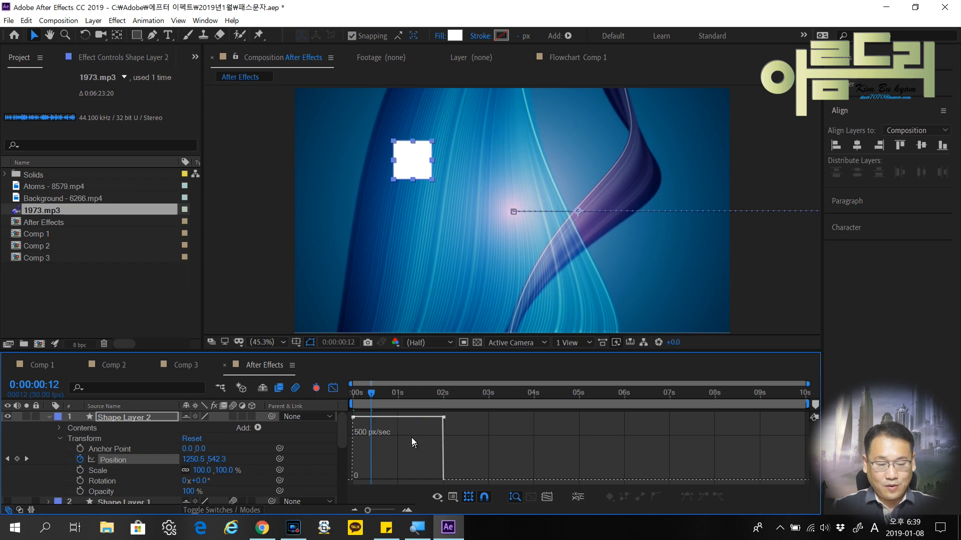
Reshape Shape Layer 2's Position speed graph into an early peak with a slow finish, and preview the motion
{"action": "left_click_drag", "start_coordinate": [443, 419], "coordinate": [399, 458]}
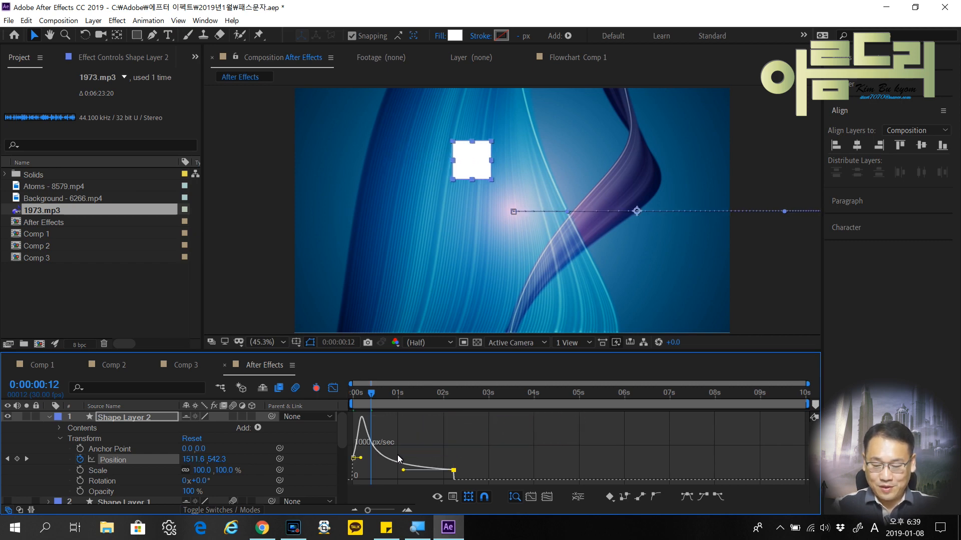
{"action": "key", "text": "Home"}
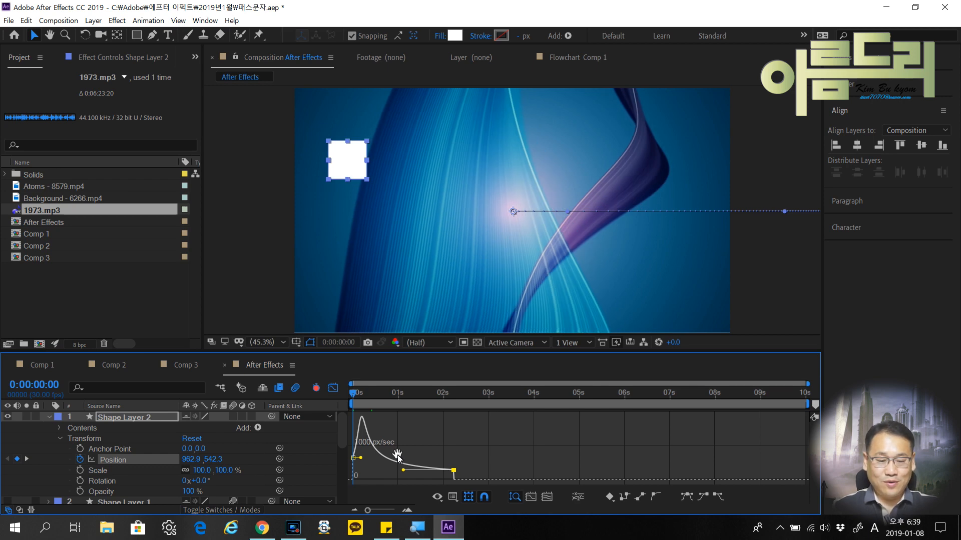
{"action": "key", "text": "space"}
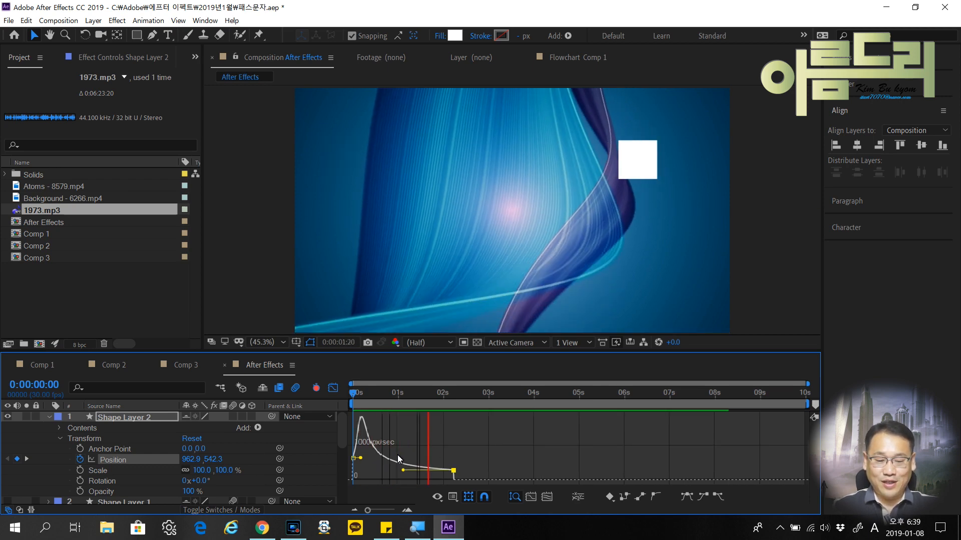
{"action": "key", "text": "space"}
Extend the first Position keyframe's ease handle to about 1 s so the speed peaks there, and preview the motion
{"action": "left_click_drag", "start_coordinate": [359, 457], "coordinate": [399, 466]}
{"action": "key", "text": "Home"}
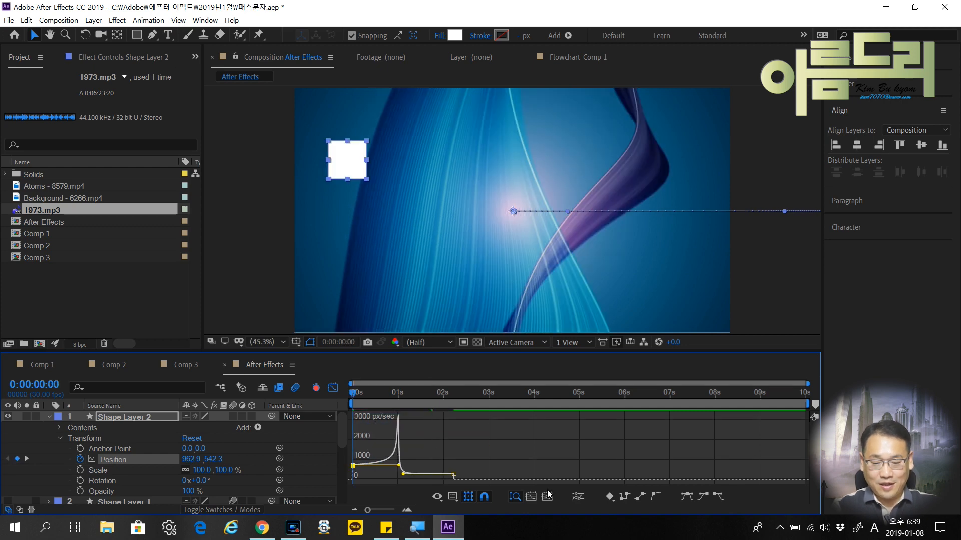
{"action": "key", "text": "space"}
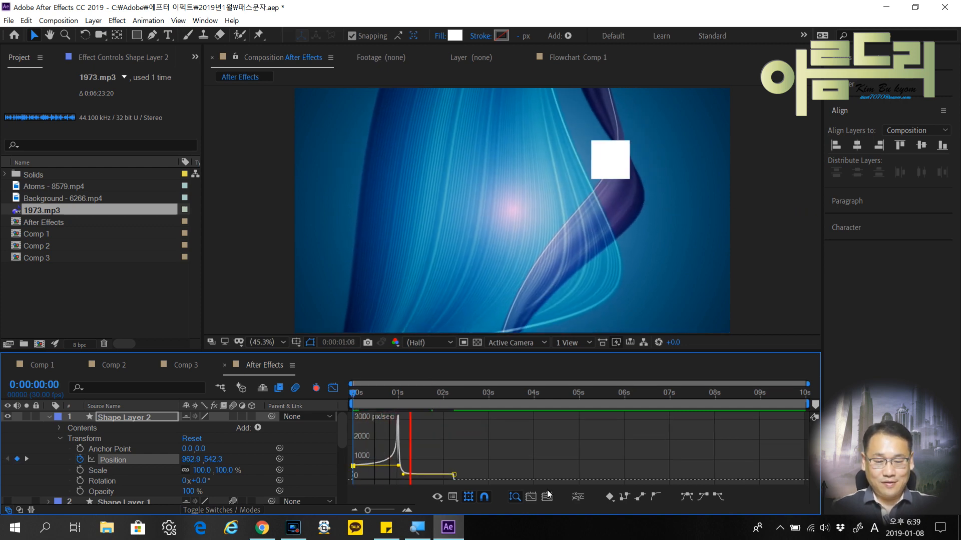
{"action": "key", "text": "space"}
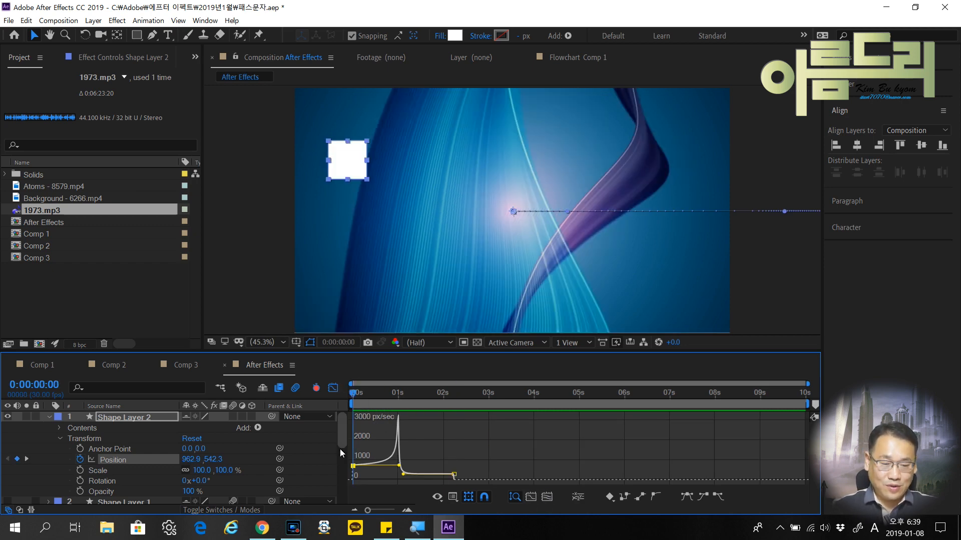
Undo the latest Position speed curve edits on Shape Layer 2 and close the Graph Editor
{"action": "key", "text": "ctrl+z"}
{"action": "key", "text": "ctrl+z"}
{"action": "key", "text": "ctrl+z"}
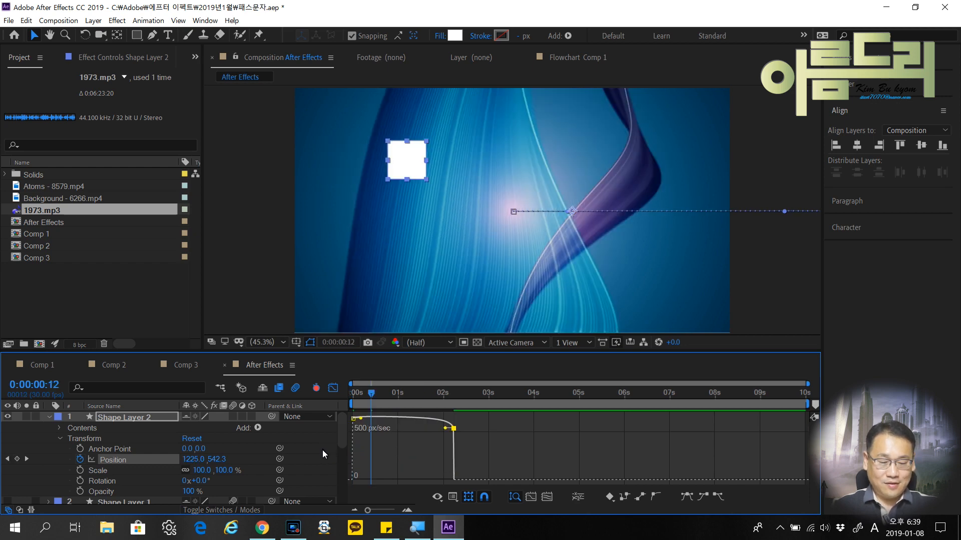
{"action": "left_click", "coordinate": [333, 389]}
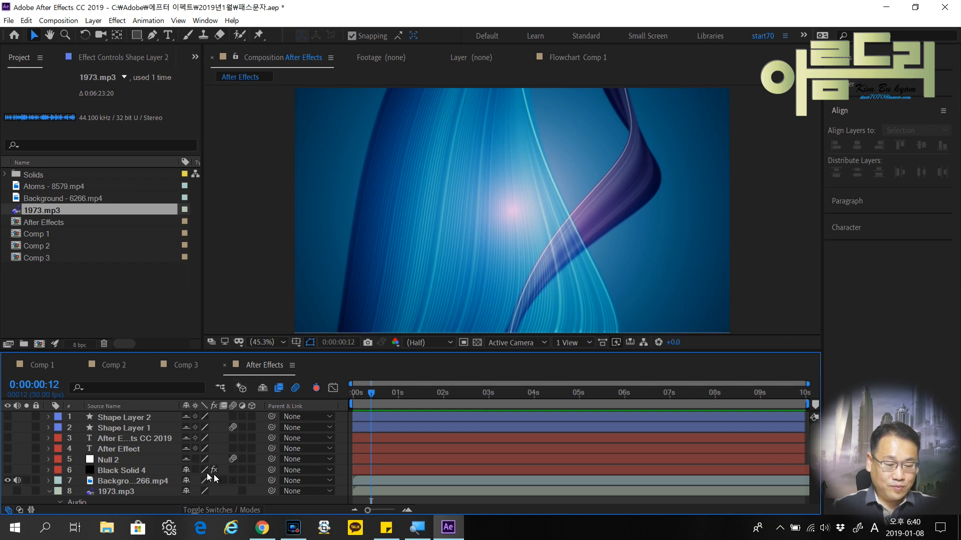
Show the transfer controls columns and look through the available blending modes and track matte options
{"action": "left_click", "coordinate": [23, 512]}
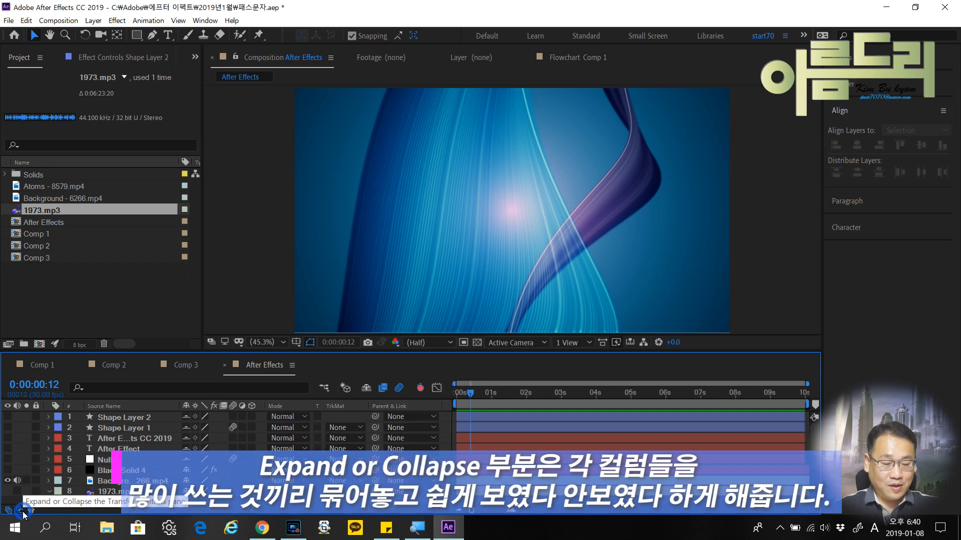
{"action": "left_click", "coordinate": [301, 431]}
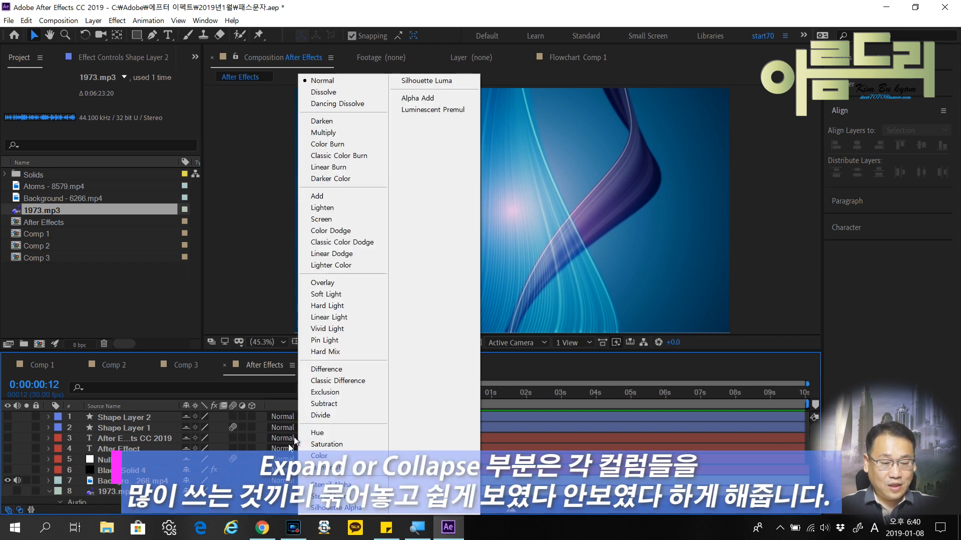
{"action": "left_click", "coordinate": [275, 481]}
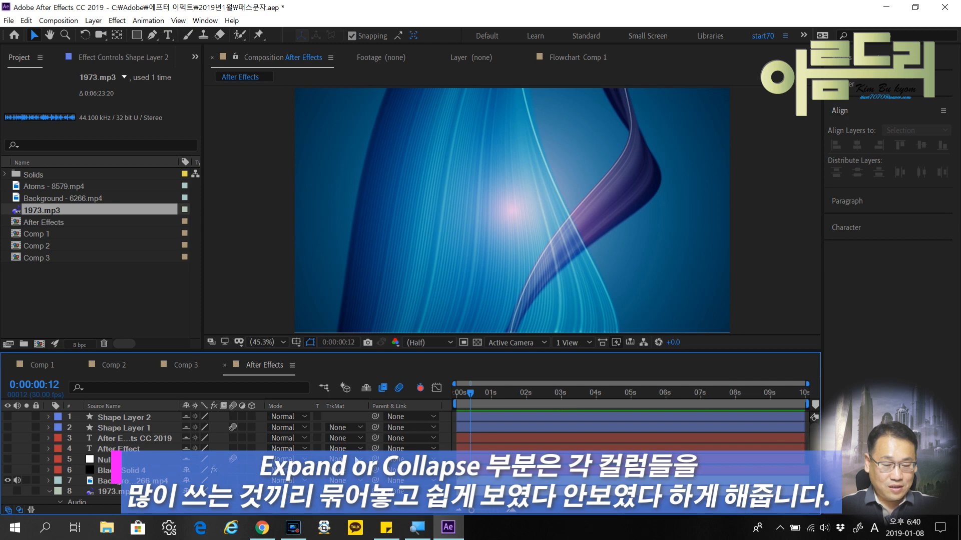
{"action": "left_click", "coordinate": [359, 450]}
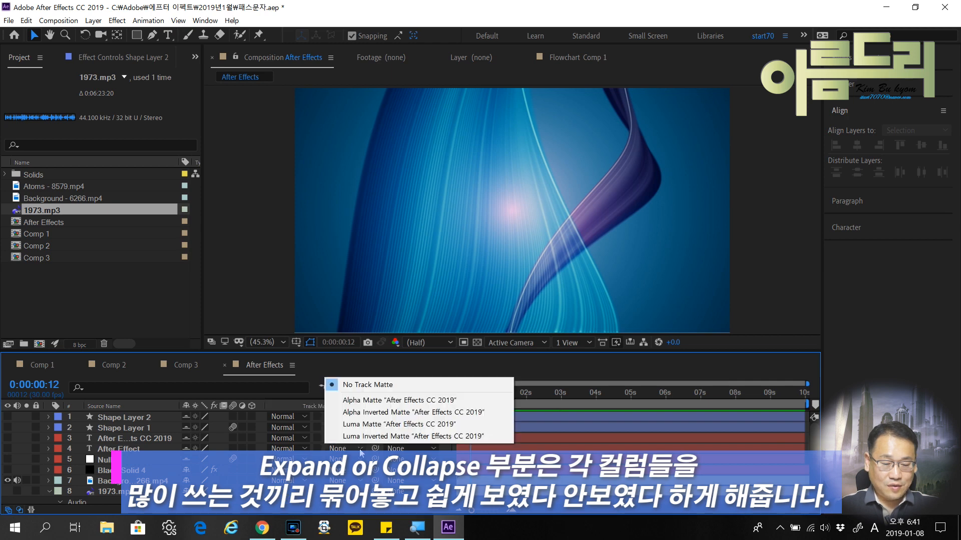
{"action": "left_click", "coordinate": [325, 497]}
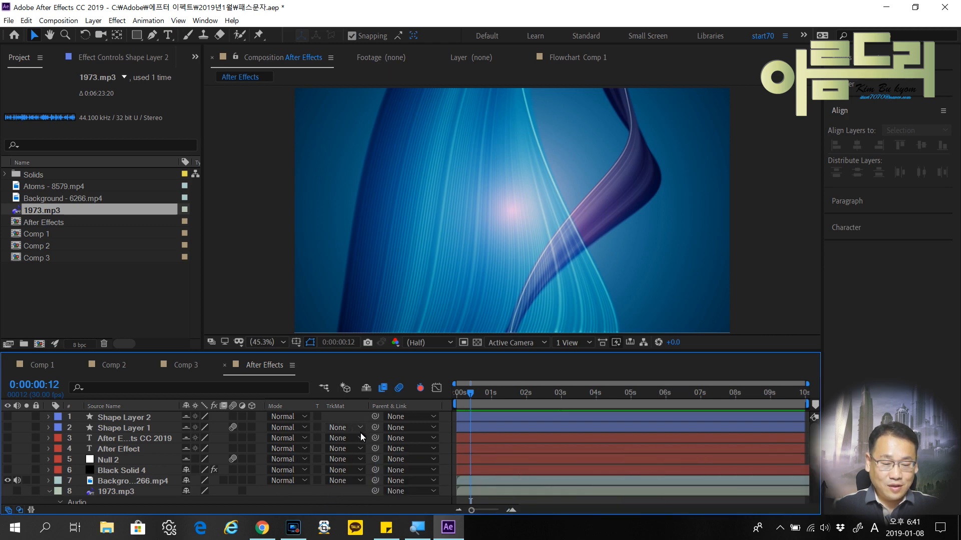
Toggle the transfer controls columns, and show them together with the In, Out, Duration and Stretch columns
{"action": "left_click", "coordinate": [19, 509]}
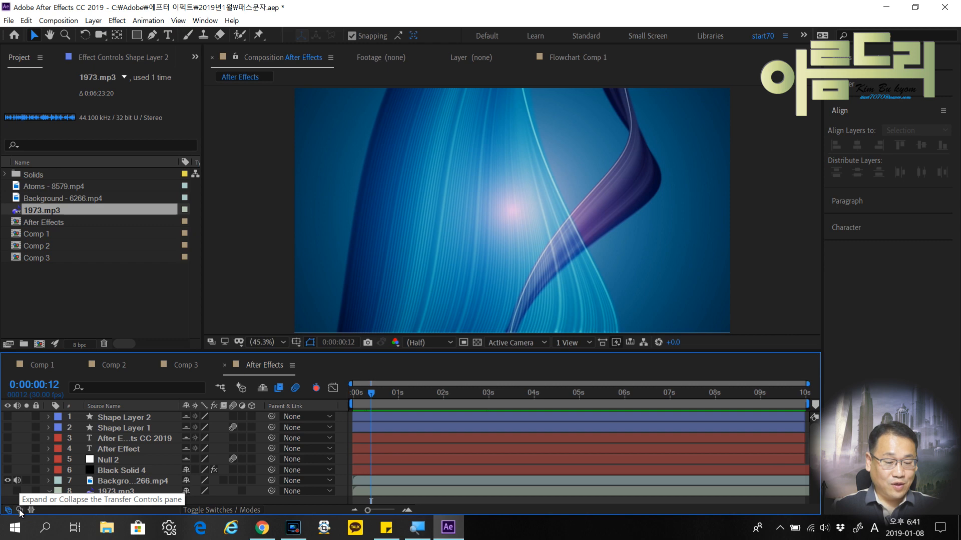
{"action": "left_click", "coordinate": [19, 509]}
{"action": "left_click", "coordinate": [22, 511]}
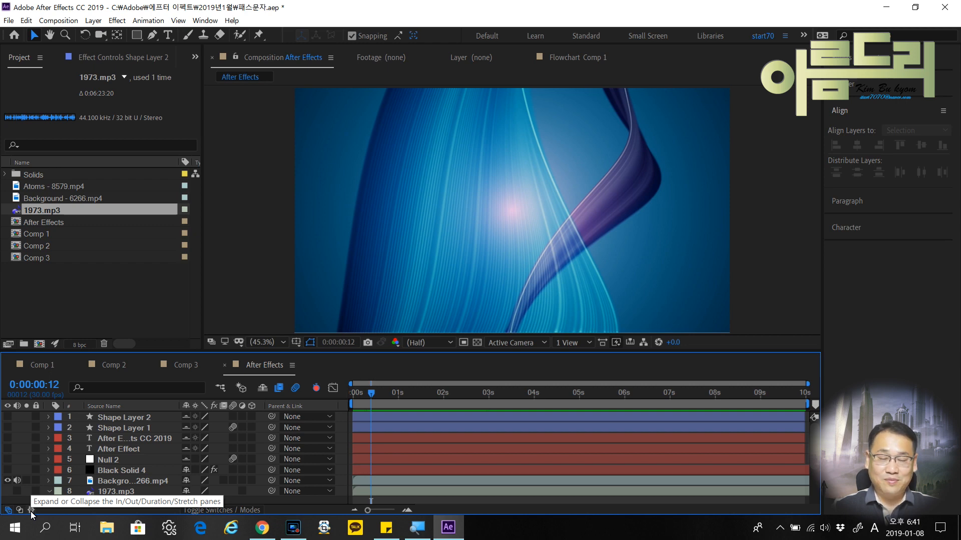
{"action": "left_click", "coordinate": [31, 511]}
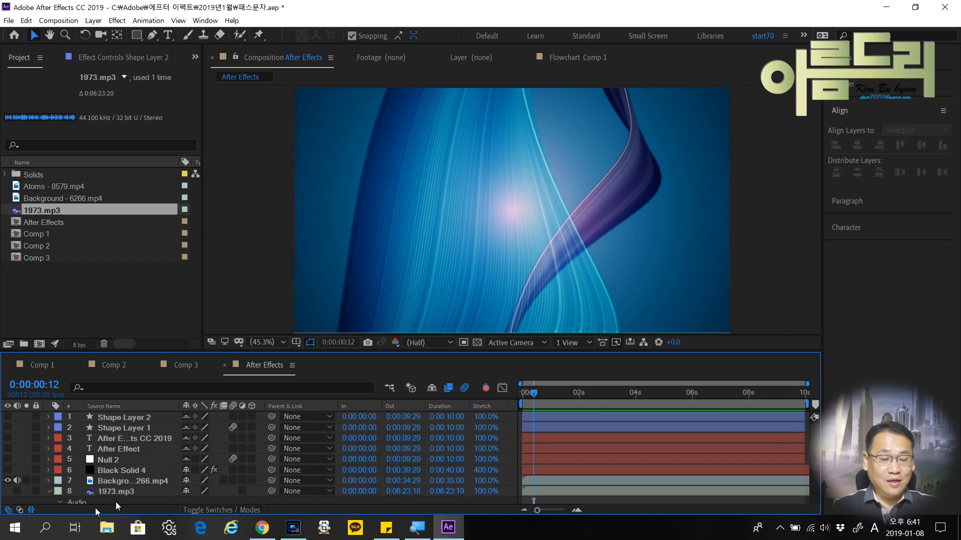
{"action": "left_click", "coordinate": [22, 509]}
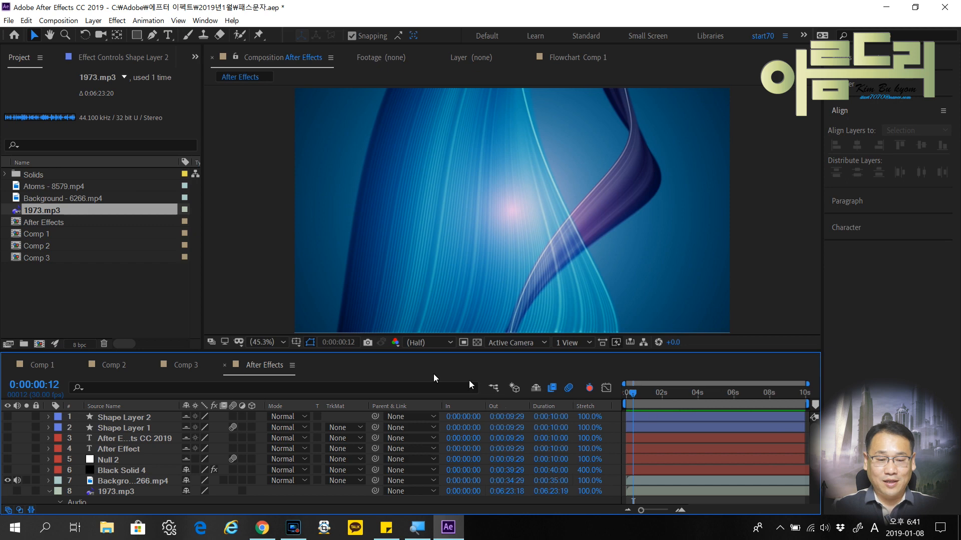
Enlarge the timeline panel and collapse the transfer controls and In/Out/Duration/Stretch columns, keeping the layer switches shown
{"action": "left_click_drag", "start_coordinate": [365, 353], "coordinate": [374, 309]}
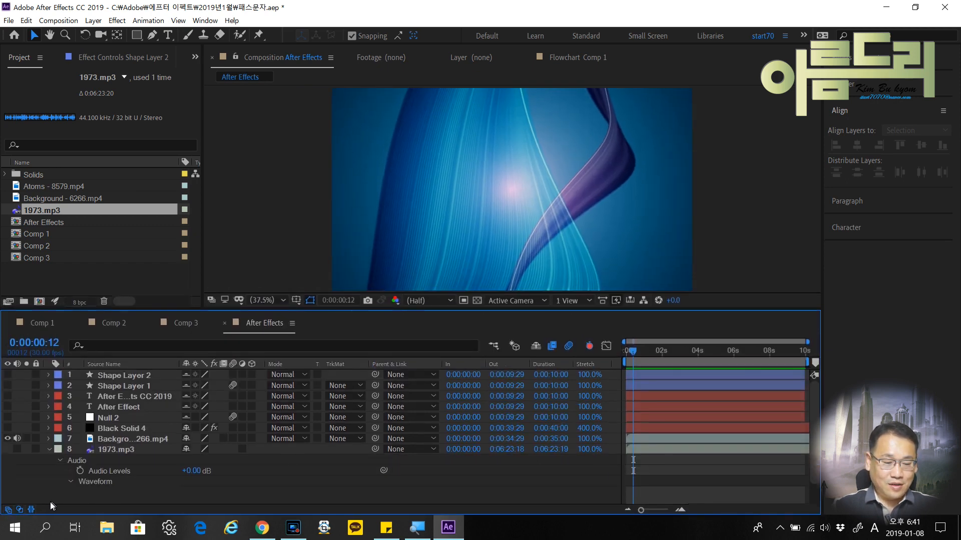
{"action": "left_click", "coordinate": [20, 509]}
{"action": "left_click", "coordinate": [31, 509]}
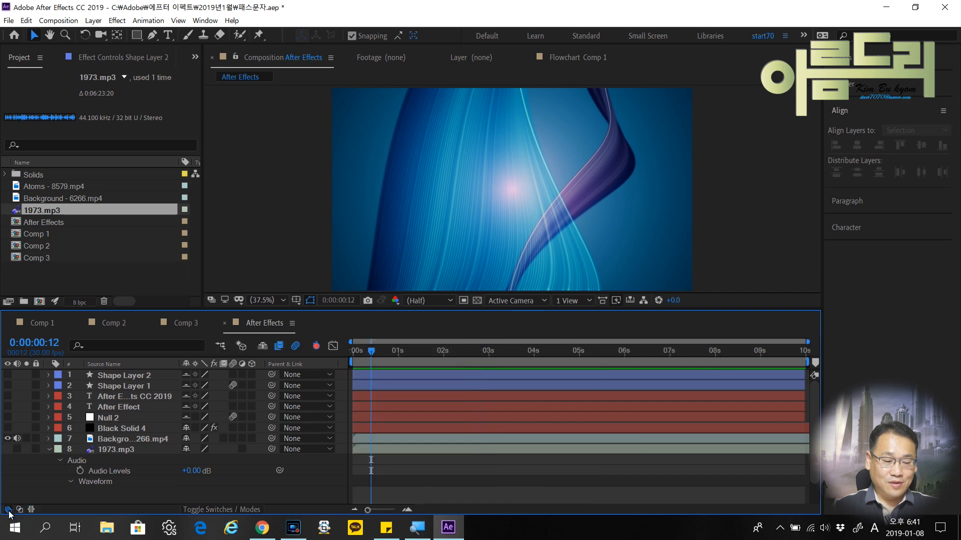
{"action": "left_click", "coordinate": [9, 509]}
{"action": "left_click", "coordinate": [9, 510]}
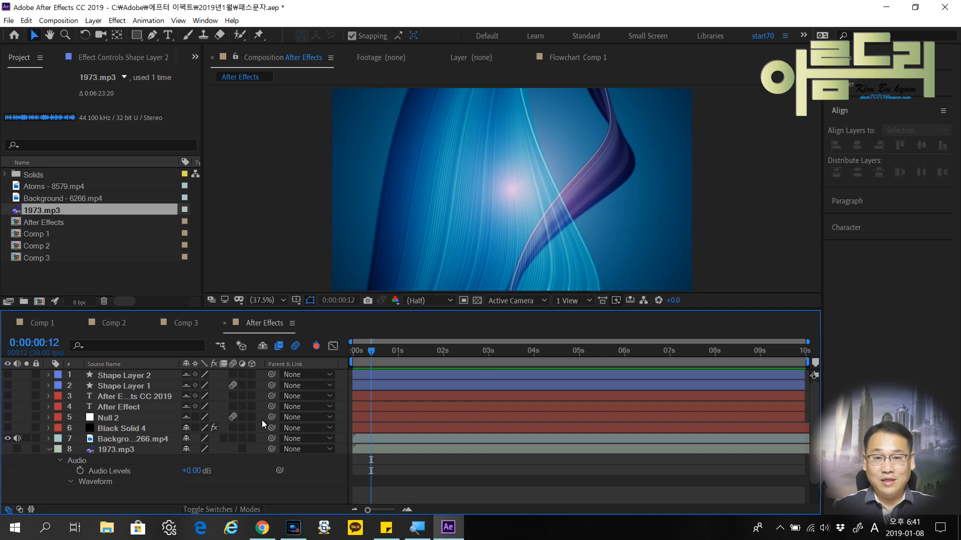
Turn off the shy switch for layers 1 to 5, Shape Layer 2 through Null 2
{"action": "left_click", "coordinate": [186, 375]}
{"action": "left_click", "coordinate": [186, 385]}
{"action": "left_click", "coordinate": [187, 396]}
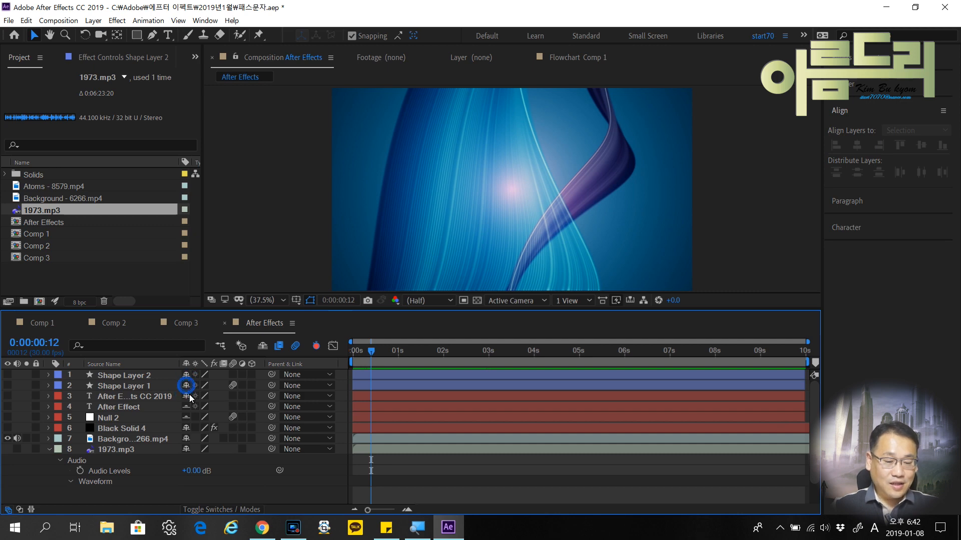
{"action": "mouse_move", "coordinate": [186, 376]}
{"action": "left_mouse_down"}
{"action": "mouse_move", "coordinate": [189, 443]}
{"action": "mouse_move", "coordinate": [184, 378]}
{"action": "left_mouse_up"}
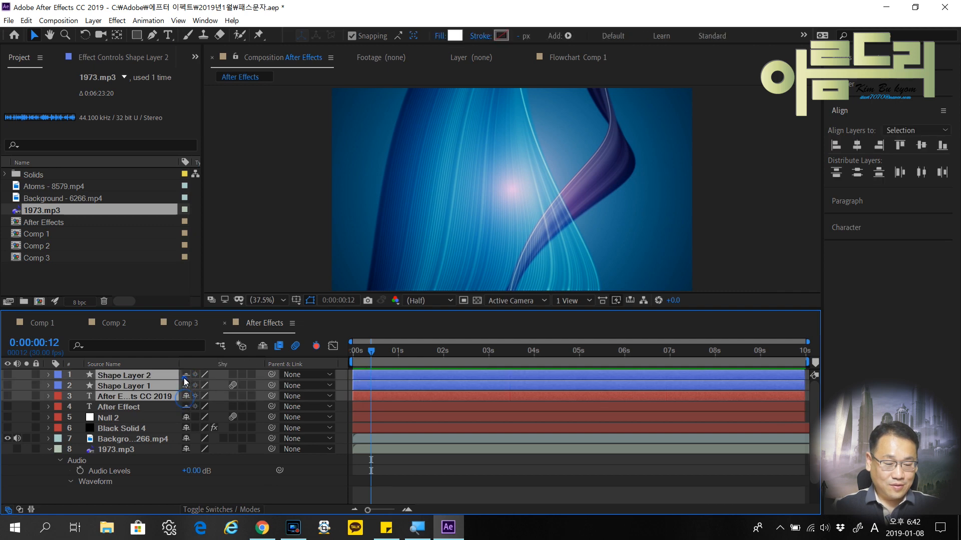
{"action": "left_click", "coordinate": [186, 396]}
{"action": "left_click", "coordinate": [159, 471]}
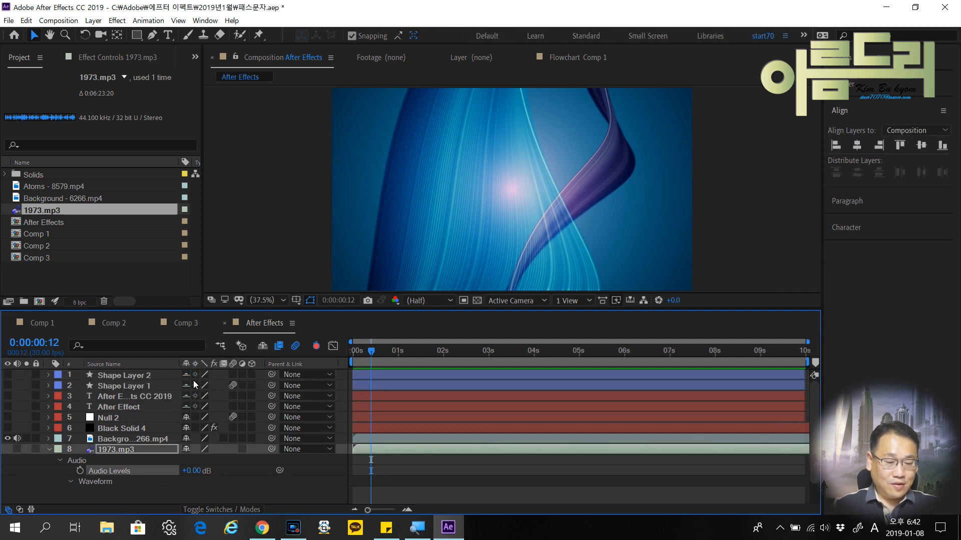
{"action": "left_click_drag", "start_coordinate": [187, 375], "coordinate": [186, 414]}
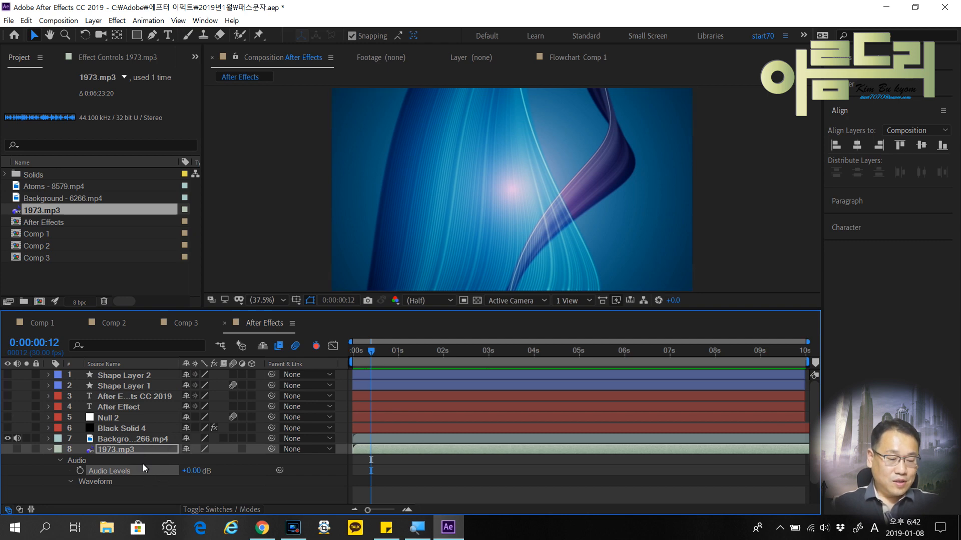
Select the contiguous range of layers from Shape Layer 2 to Black Solid 4
{"action": "left_click", "coordinate": [133, 386]}
{"action": "left_click", "coordinate": [131, 375]}
{"action": "left_click", "coordinate": [130, 387]}
{"action": "left_click", "coordinate": [128, 376]}
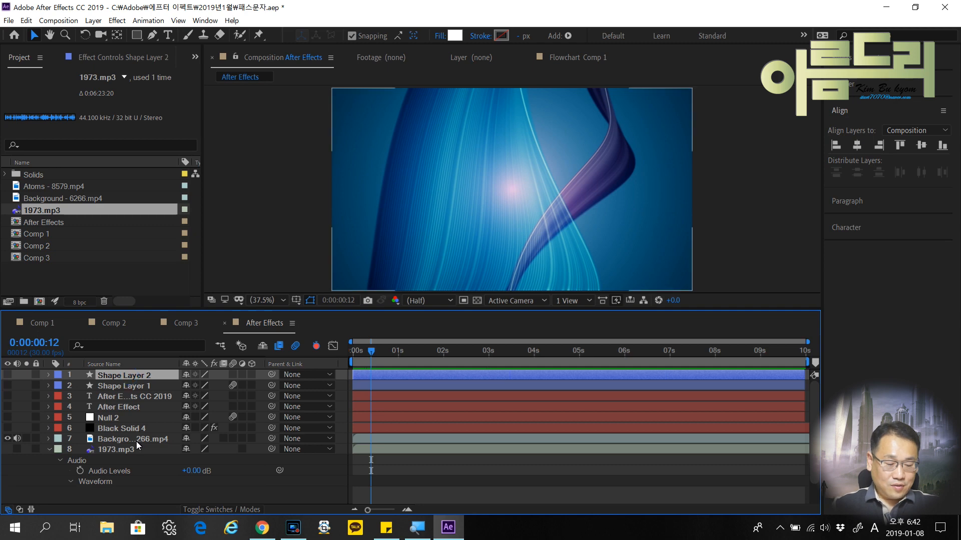
{"action": "left_click", "coordinate": [131, 429], "text": "shift"}
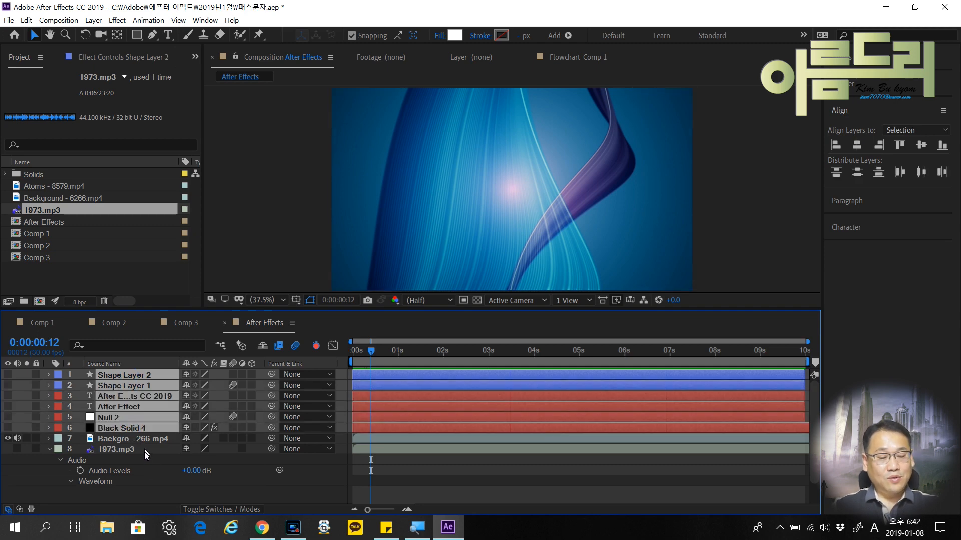
Select the non-adjacent layers Shape Layer 2, After Effect and the background video together, and deselect all layers
{"action": "left_click", "coordinate": [144, 450]}
{"action": "left_click", "coordinate": [133, 377]}
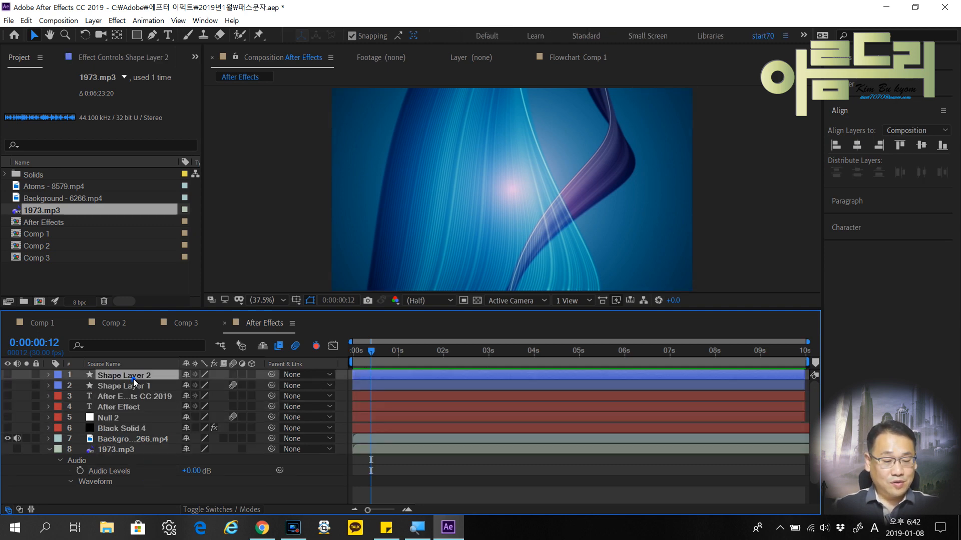
{"action": "left_click", "coordinate": [125, 409], "text": "ctrl"}
{"action": "left_click", "coordinate": [125, 439], "text": "ctrl"}
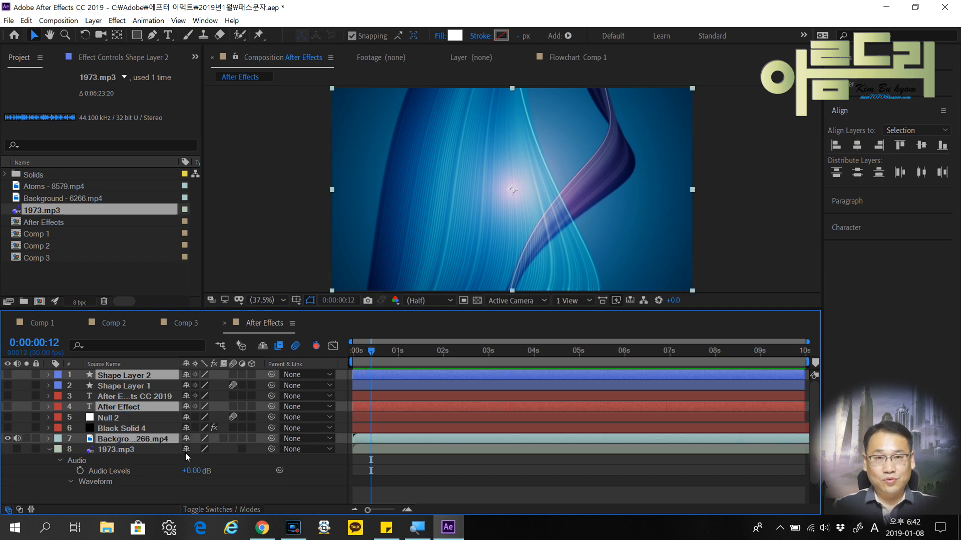
{"action": "left_click", "coordinate": [159, 488]}
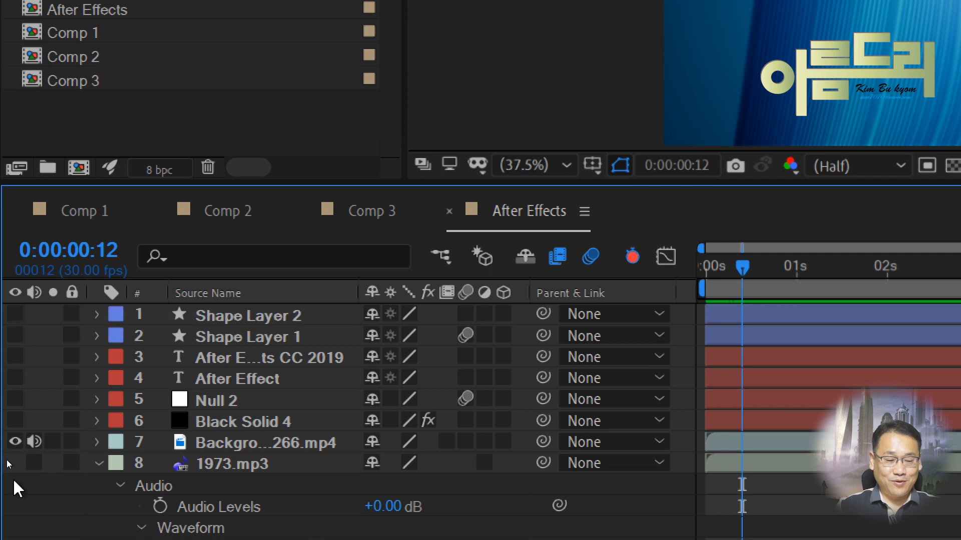
Make Black Solid 4 visible and compare the composition at 0:00:02:10 with the layer hidden and shown
{"action": "left_click", "coordinate": [15, 421]}
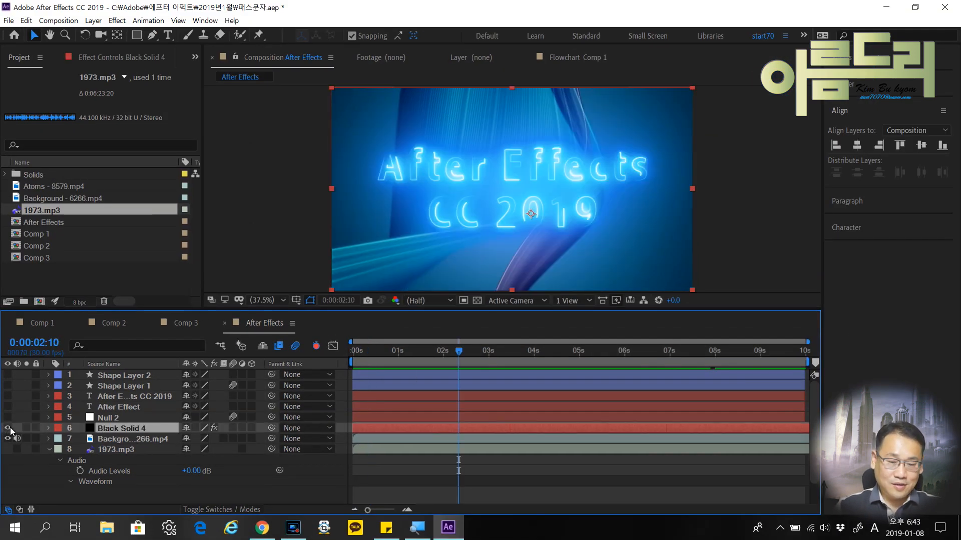
{"action": "left_click", "coordinate": [8, 429]}
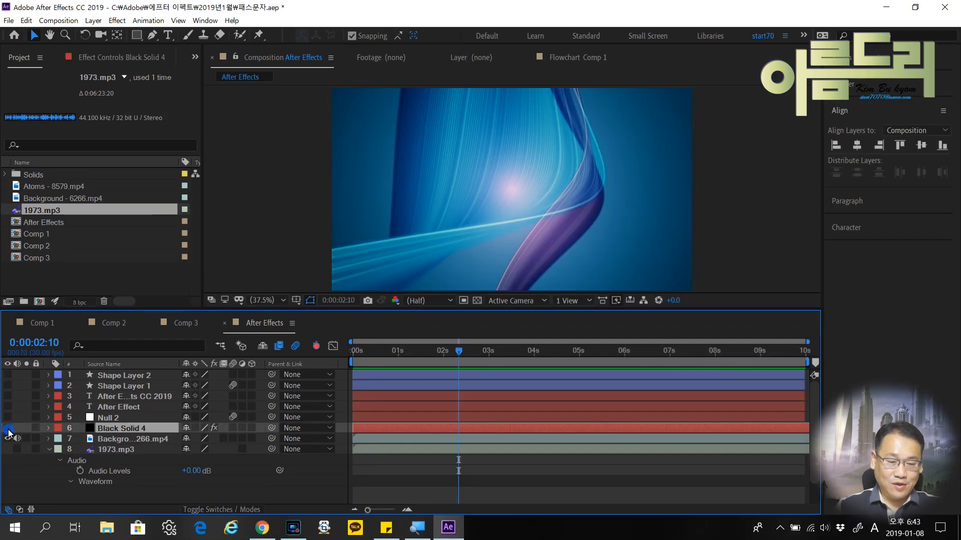
{"action": "left_click", "coordinate": [8, 429]}
{"action": "left_click", "coordinate": [8, 429]}
{"action": "left_click", "coordinate": [8, 429]}
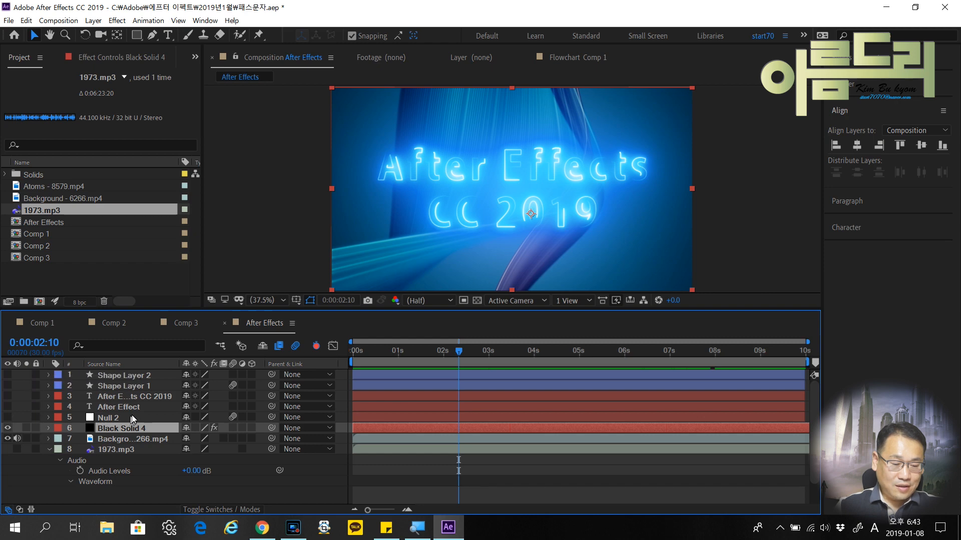
Try the solo switch on Black Solid 4 and the background video, and lock and unlock the video layer
{"action": "left_click", "coordinate": [26, 428]}
{"action": "left_click", "coordinate": [26, 427]}
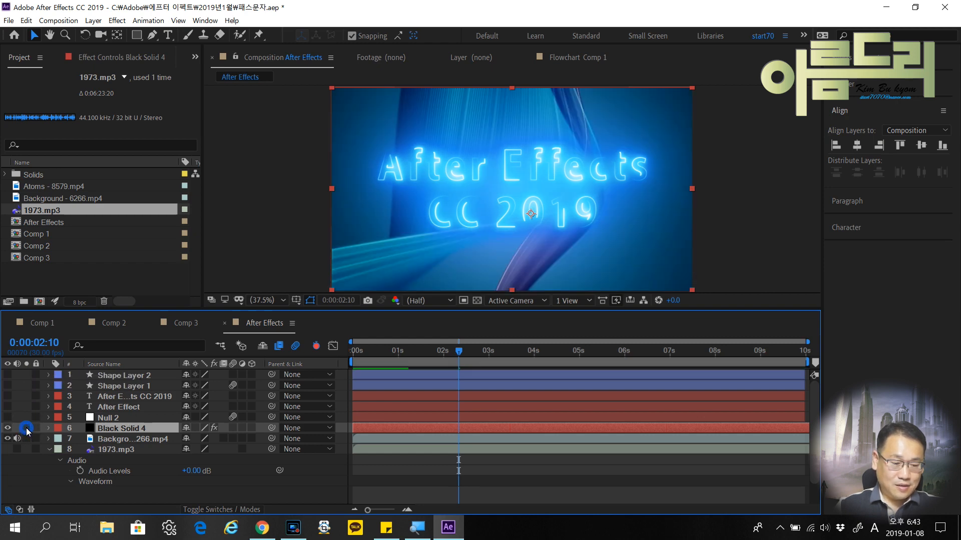
{"action": "left_click", "coordinate": [27, 439]}
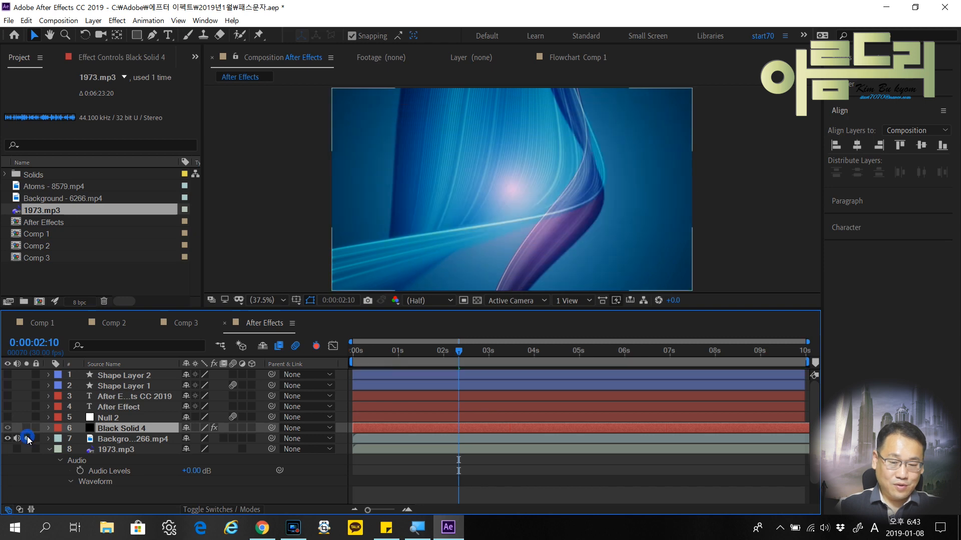
{"action": "left_click", "coordinate": [27, 428]}
{"action": "left_click", "coordinate": [27, 428]}
{"action": "left_click", "coordinate": [27, 429]}
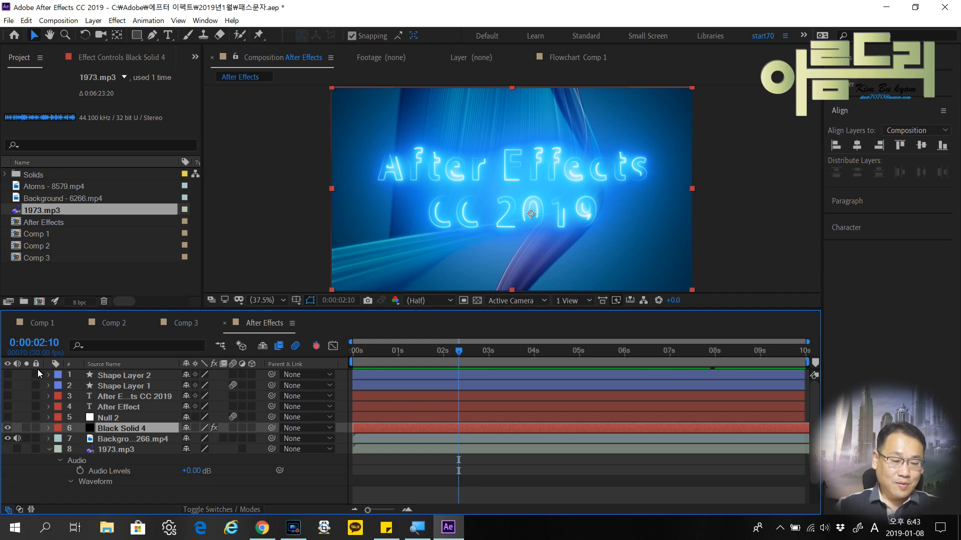
{"action": "left_click", "coordinate": [37, 438]}
{"action": "left_click", "coordinate": [37, 438]}
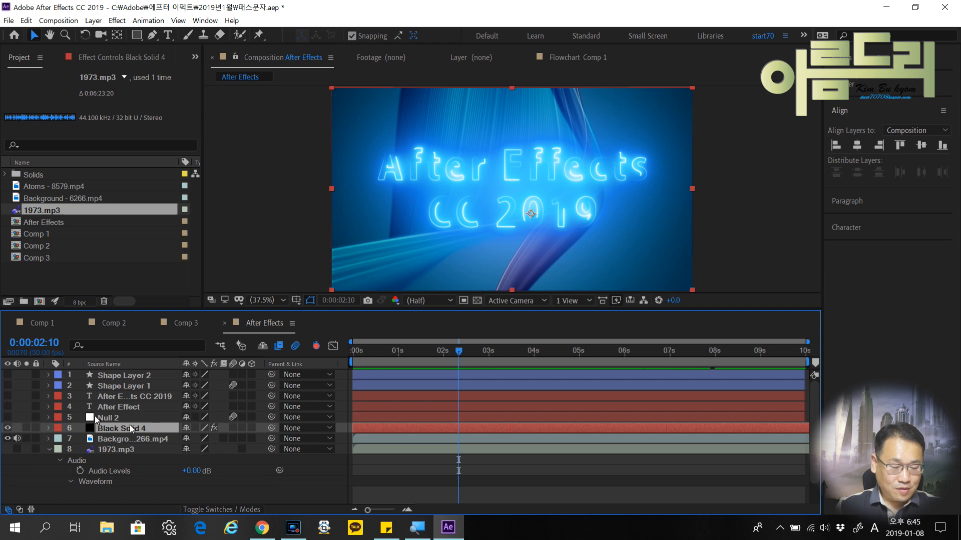
Make Shape Layer 2 visible, select its rectangle and inspect the edge up close at draft quality
{"action": "left_click", "coordinate": [7, 374]}
{"action": "left_click", "coordinate": [485, 238]}
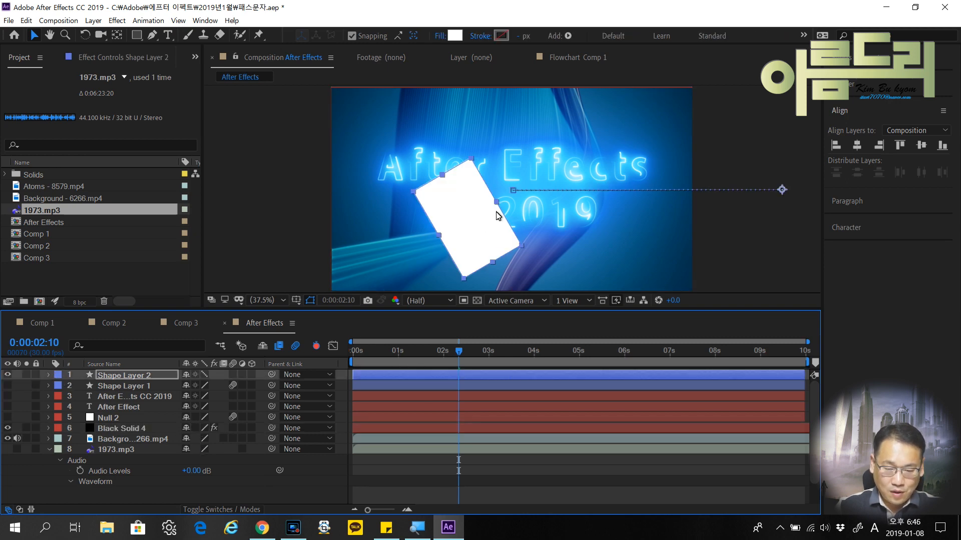
{"action": "scroll", "coordinate": [497, 215], "scroll_direction": "up", "scroll_amount": 5}
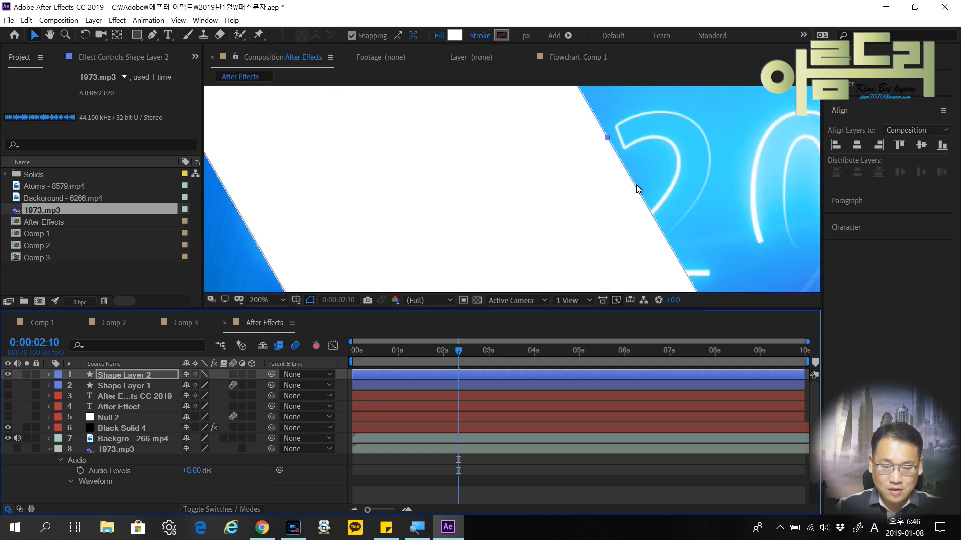
{"action": "scroll", "coordinate": [636, 192], "scroll_direction": "up", "scroll_amount": 2}
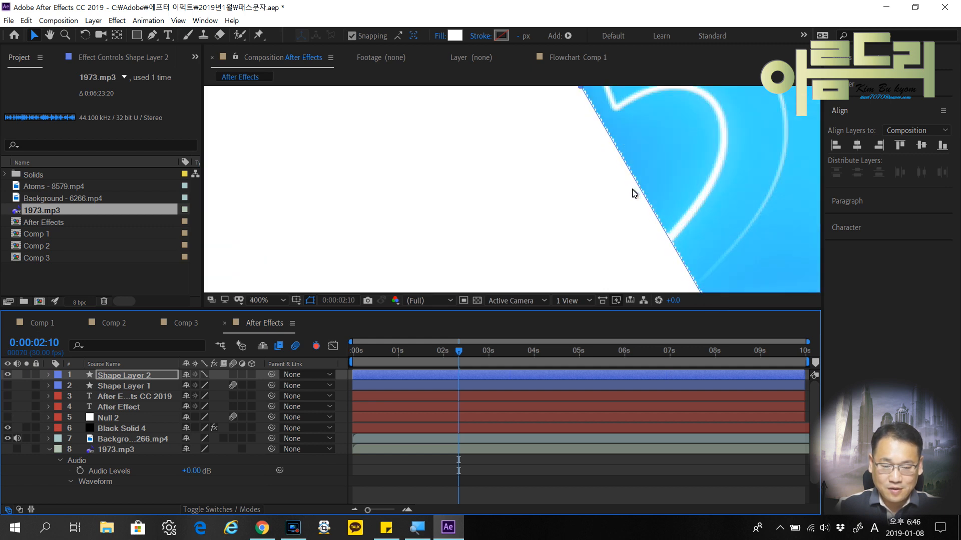
Set Shape Layer 2's quality switch to Best and compare the smoothness of the rectangle's edge
{"action": "left_click", "coordinate": [202, 374]}
{"action": "scroll", "coordinate": [684, 214], "scroll_direction": "down", "scroll_amount": 2}
{"action": "scroll", "coordinate": [512, 215], "scroll_direction": "up", "scroll_amount": 1}
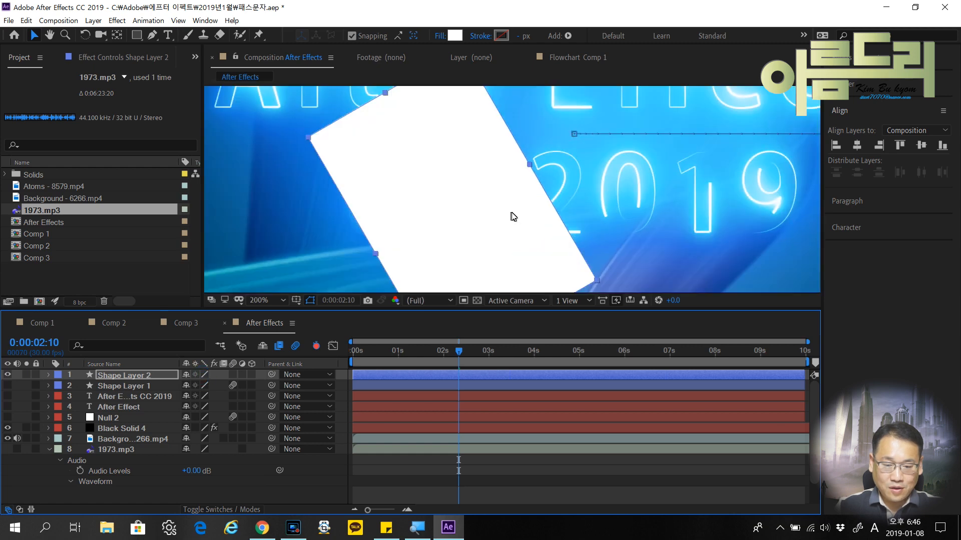
{"action": "scroll", "coordinate": [566, 214], "scroll_direction": "up", "scroll_amount": 1}
{"action": "scroll", "coordinate": [585, 214], "scroll_direction": "down", "scroll_amount": 2}
{"action": "scroll", "coordinate": [579, 210], "scroll_direction": "up", "scroll_amount": 1}
{"action": "scroll", "coordinate": [580, 207], "scroll_direction": "down", "scroll_amount": 1}
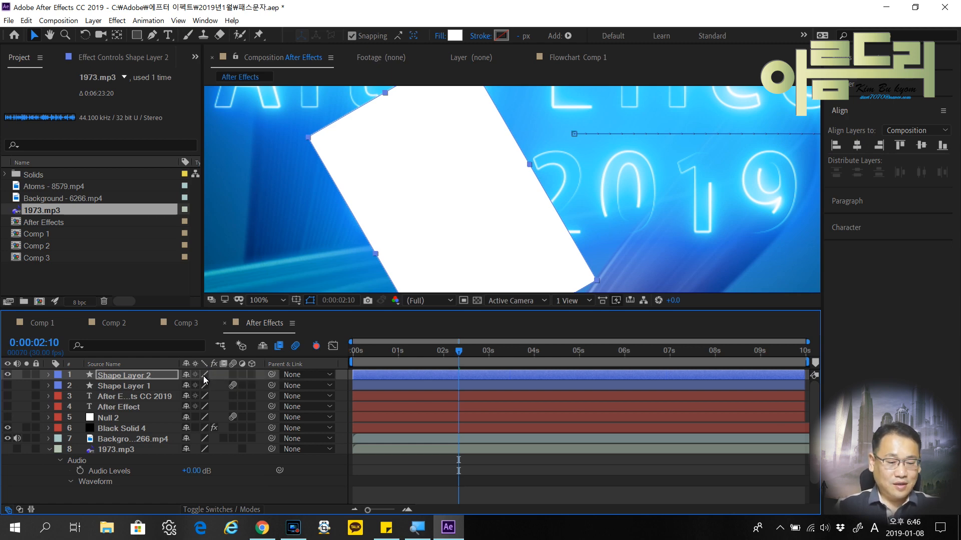
{"action": "left_click", "coordinate": [203, 376]}
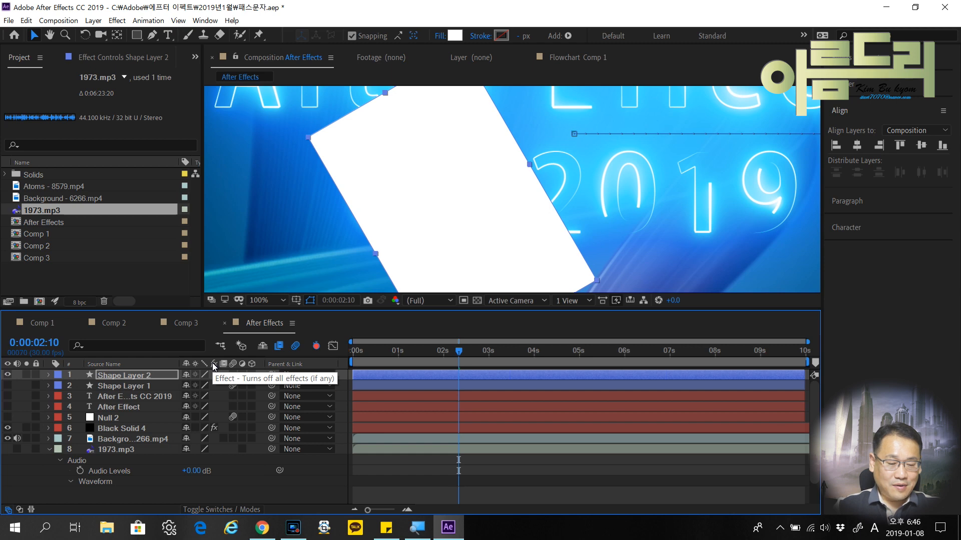
Turn the effects on Black Solid 4 off and on again
{"action": "left_click", "coordinate": [214, 428]}
{"action": "left_click", "coordinate": [214, 429]}
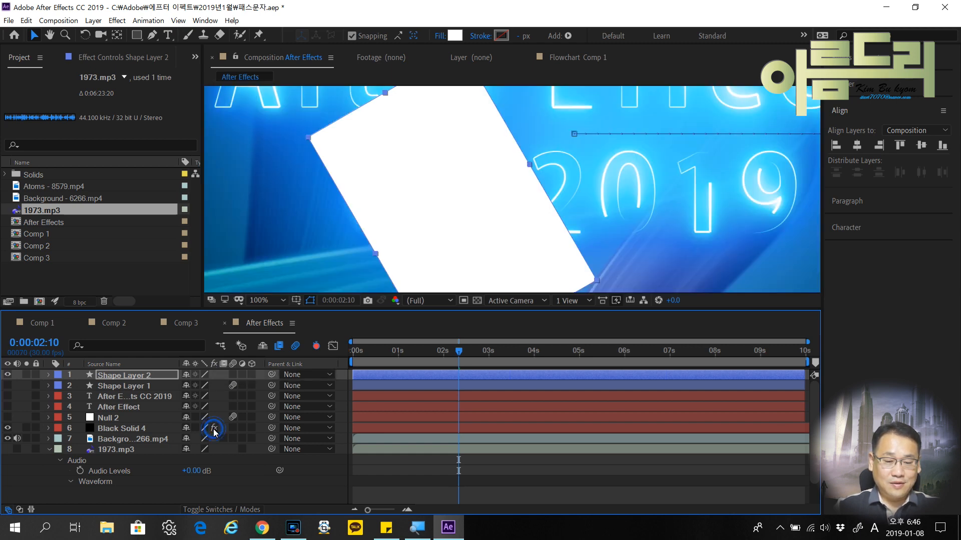
Toggle Black Solid 4's effects off and on to compare the whole frame, and enable frame blending on the background video layer
{"action": "left_click", "coordinate": [214, 429]}
{"action": "key", "text": "shift+slash"}
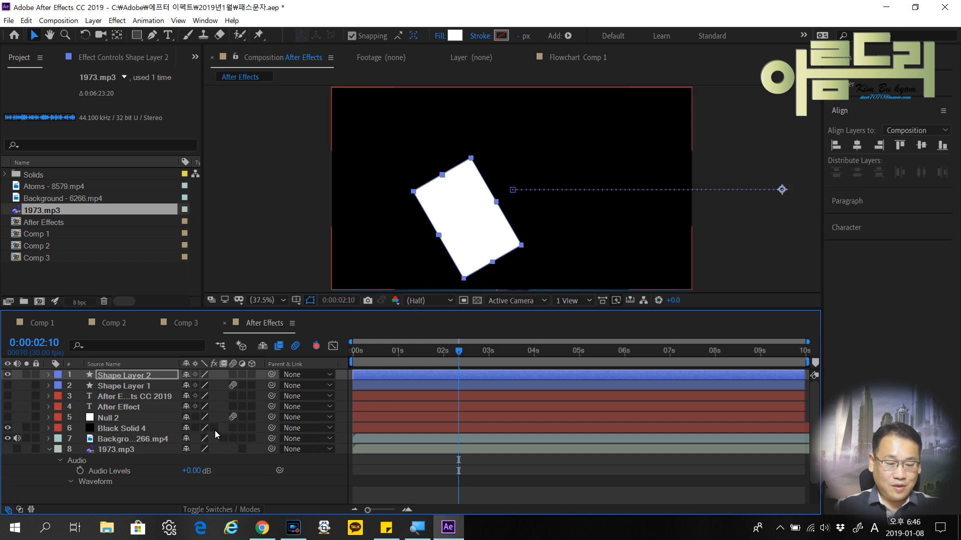
{"action": "left_click", "coordinate": [214, 429]}
{"action": "left_click", "coordinate": [215, 429]}
{"action": "left_click", "coordinate": [215, 430]}
{"action": "left_click", "coordinate": [215, 429]}
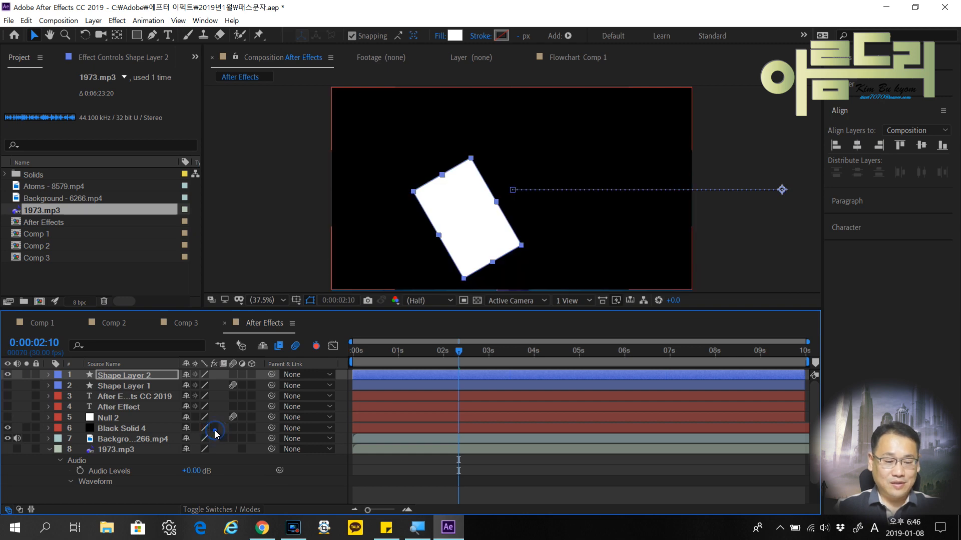
{"action": "left_click", "coordinate": [215, 429]}
{"action": "left_click", "coordinate": [215, 429]}
{"action": "left_click", "coordinate": [215, 429]}
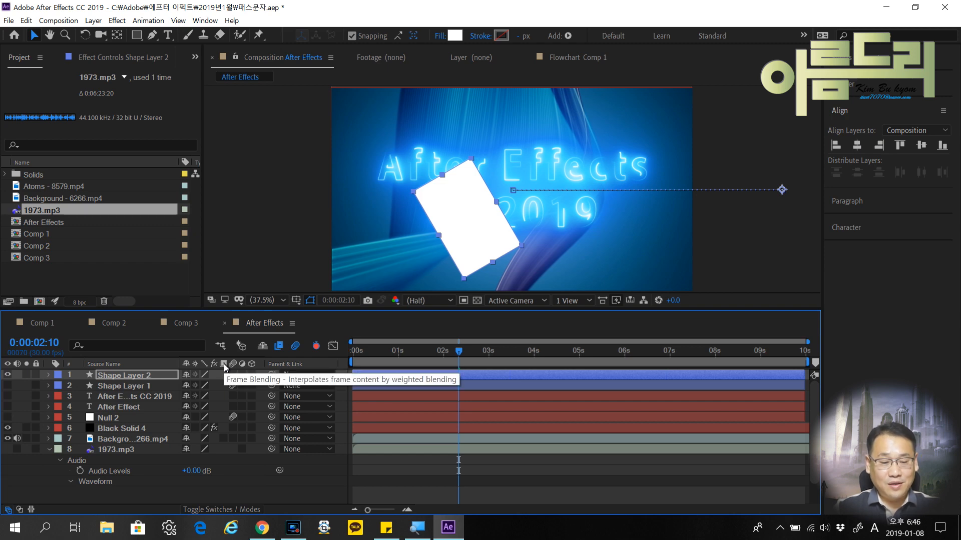
{"action": "left_click", "coordinate": [223, 439]}
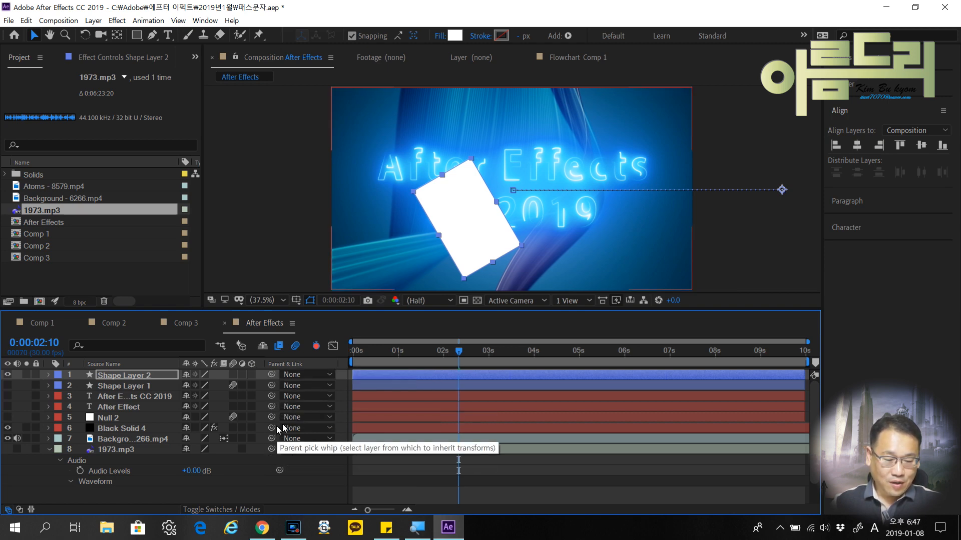
Draw a rectangle over the title text as a new shape layer and set its fill to red
{"action": "left_click", "coordinate": [136, 35]}
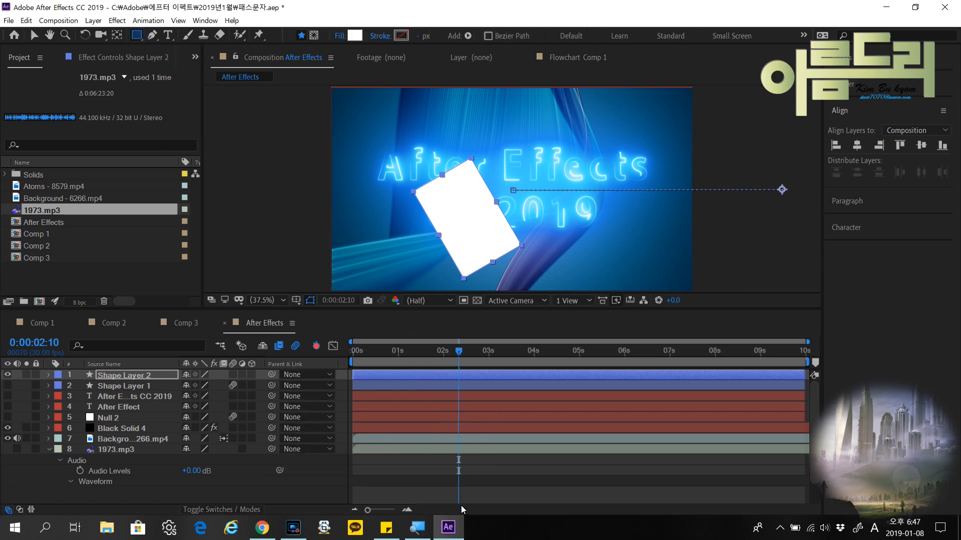
{"action": "left_click_drag", "start_coordinate": [504, 141], "coordinate": [595, 209]}
{"action": "left_click", "coordinate": [354, 35]}
{"action": "left_click", "coordinate": [500, 177]}
{"action": "left_click", "coordinate": [607, 178]}
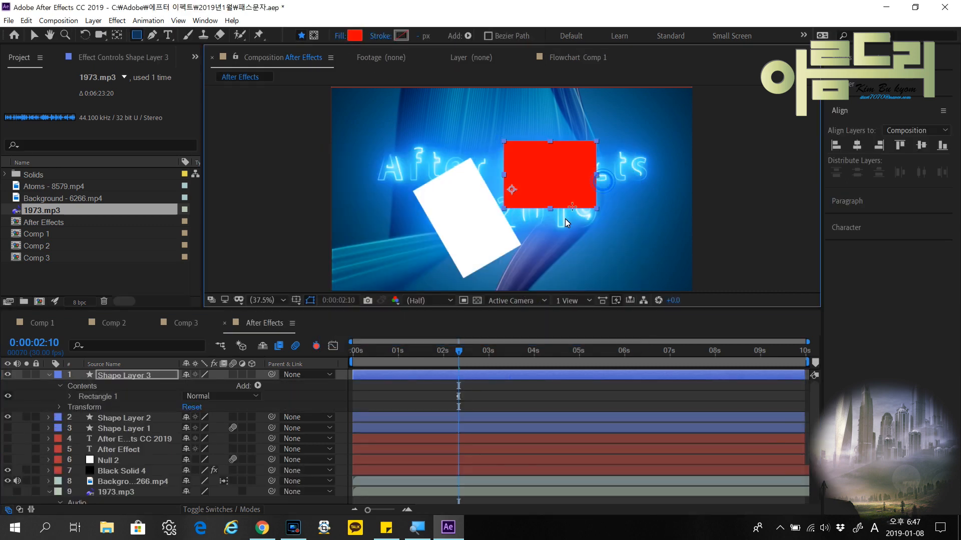
Make Shape Layer 3 a 3D layer and set its Z Rotation to 23° and Y Rotation to 19°
{"action": "left_click", "coordinate": [251, 375]}
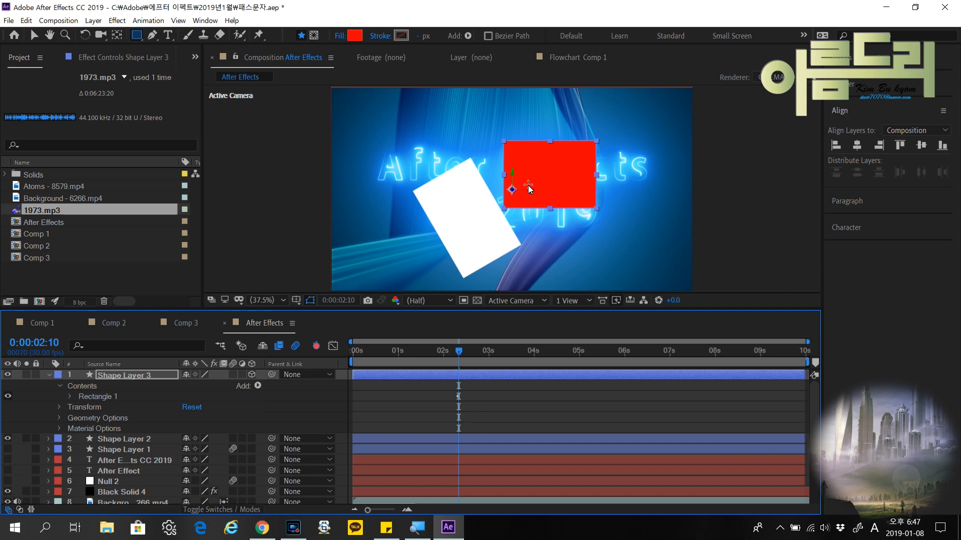
{"action": "left_click", "coordinate": [34, 37]}
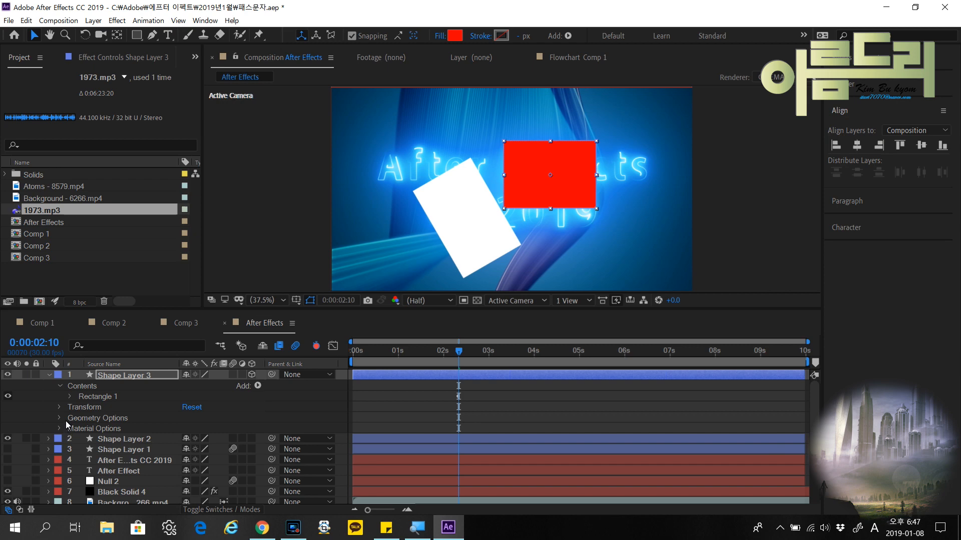
{"action": "left_click", "coordinate": [61, 408]}
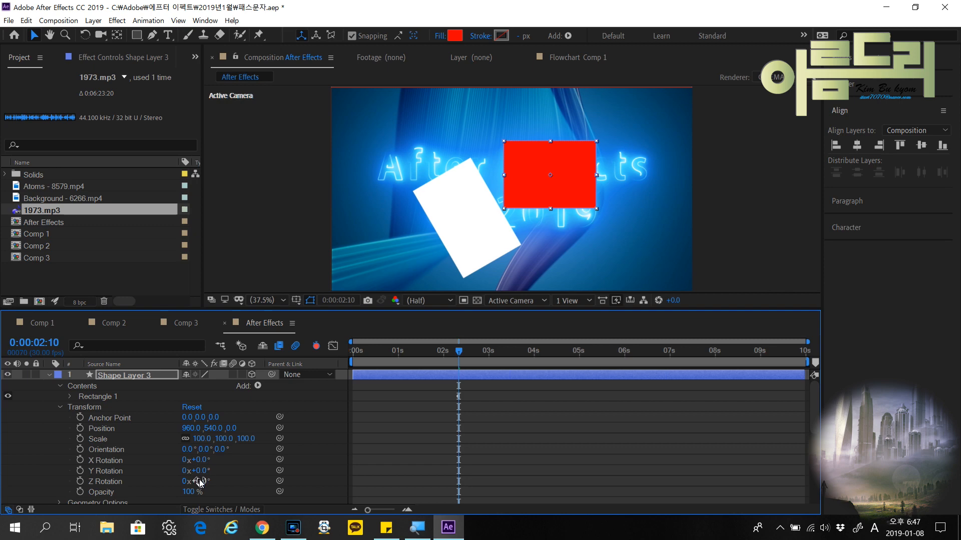
{"action": "left_click_drag", "start_coordinate": [199, 481], "coordinate": [237, 494]}
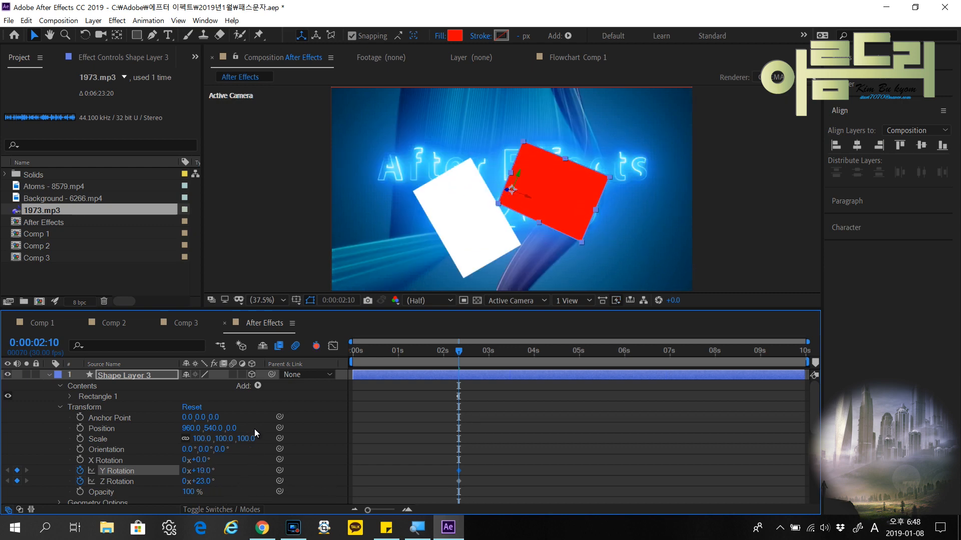
Turn Shape Layer 3 back into a 2D layer and move the red rectangle to about 1352, 785.3
{"action": "left_click", "coordinate": [251, 374]}
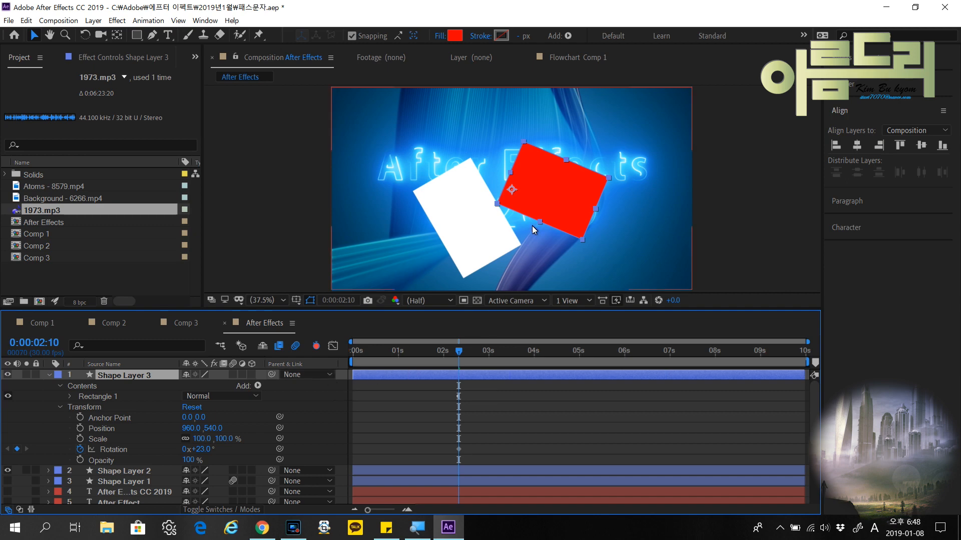
{"action": "left_click_drag", "start_coordinate": [548, 203], "coordinate": [622, 248]}
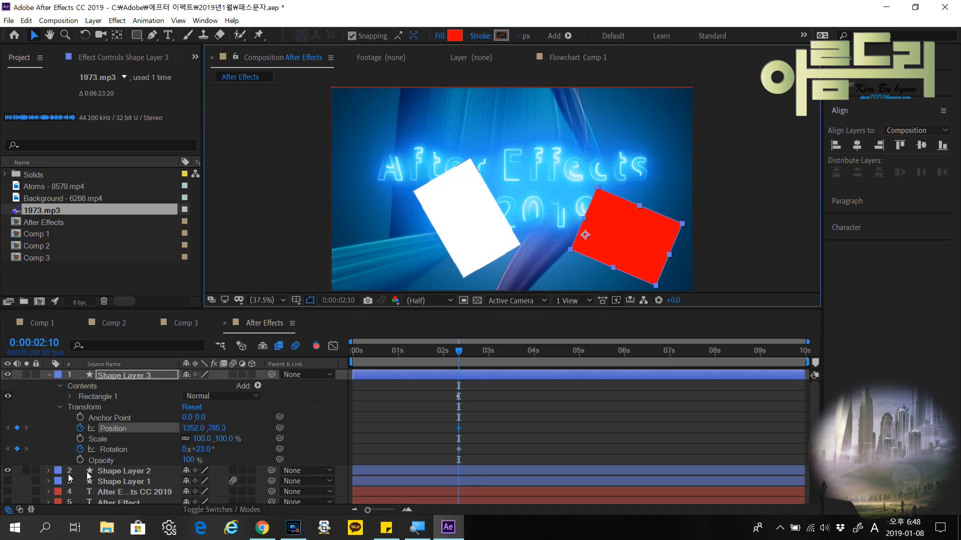
Parent Shape Layer 2 to Shape Layer 3 and move the red rectangle to about 1368, 684 to test the link
{"action": "left_click", "coordinate": [8, 471]}
{"action": "left_click", "coordinate": [8, 470]}
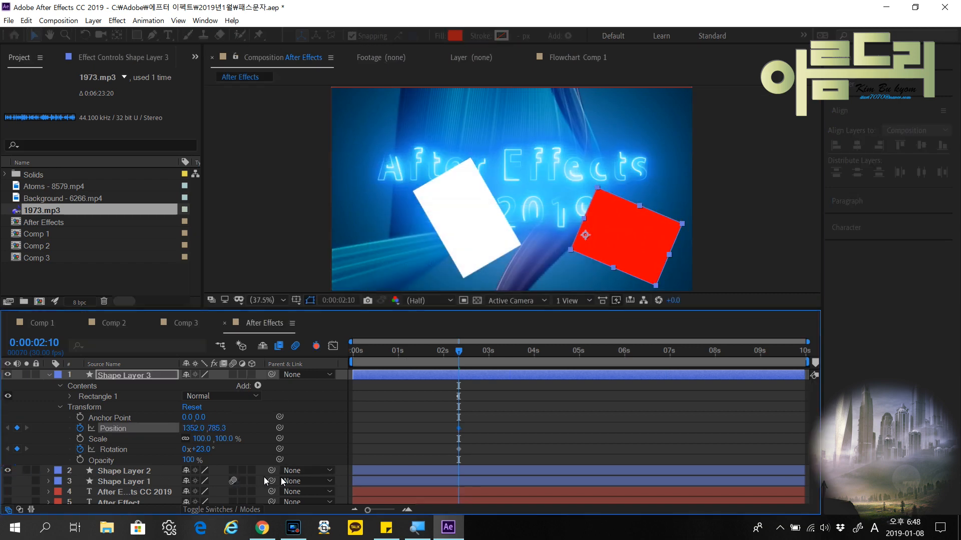
{"action": "left_click", "coordinate": [309, 471]}
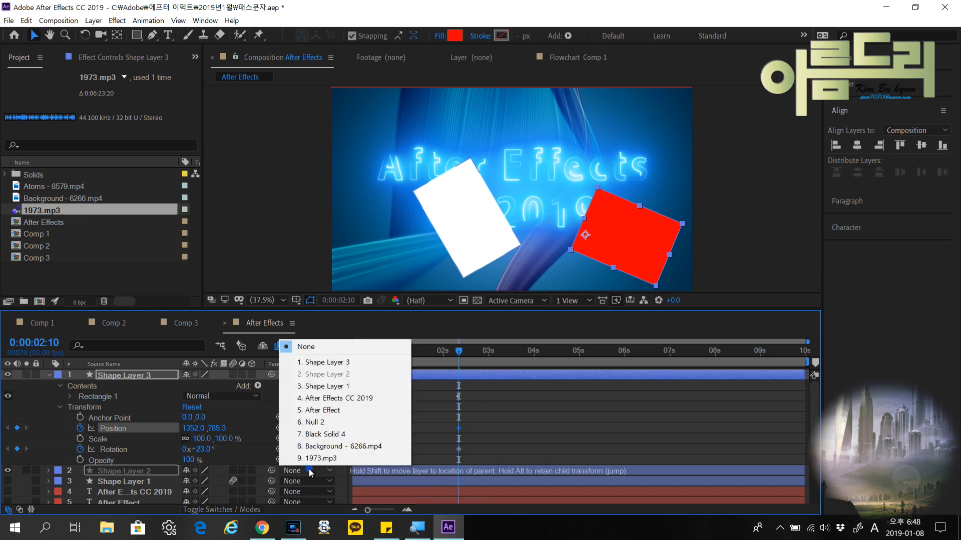
{"action": "left_click", "coordinate": [349, 368]}
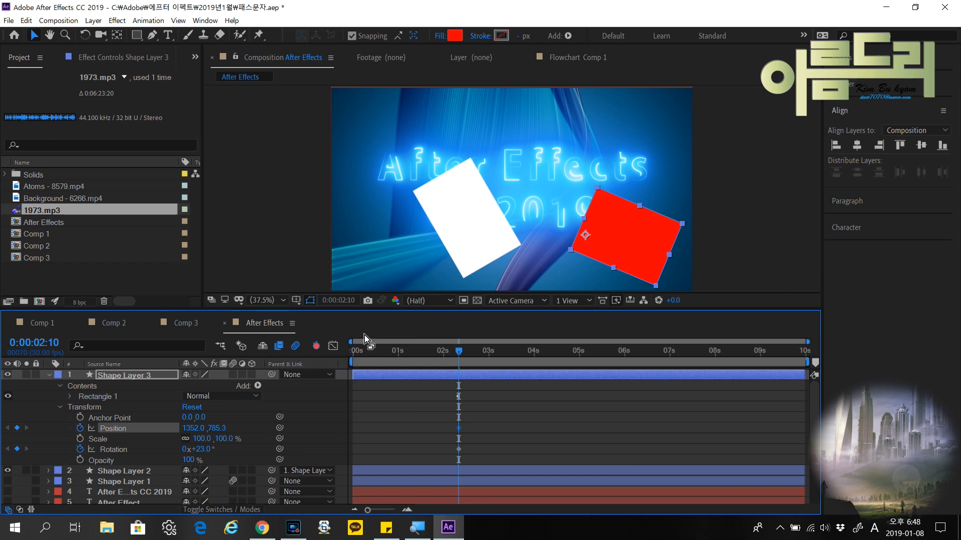
{"action": "left_click_drag", "start_coordinate": [637, 250], "coordinate": [608, 177]}
{"action": "left_click_drag", "start_coordinate": [536, 208], "coordinate": [641, 231]}
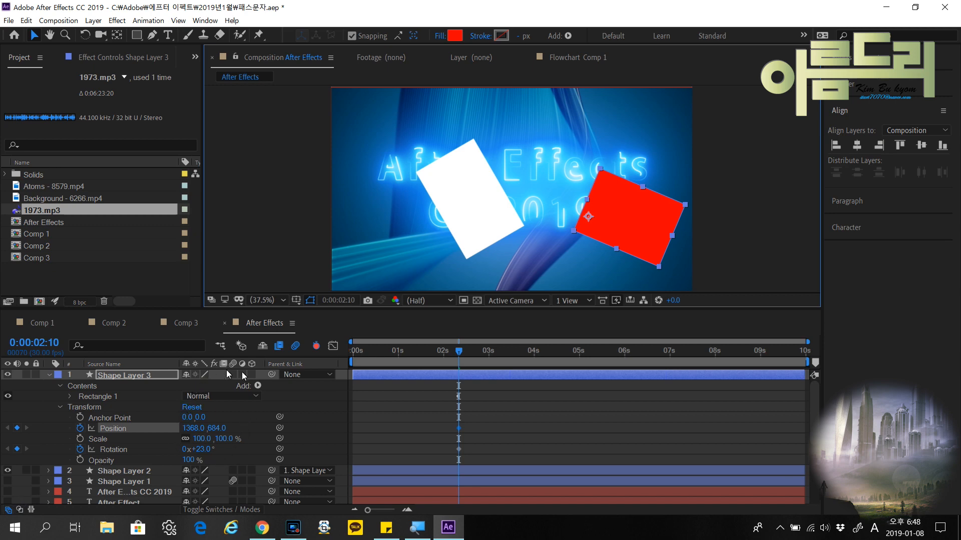
Collapse and expand the Layer Switches pane of the timeline several times
{"action": "left_click", "coordinate": [8, 510]}
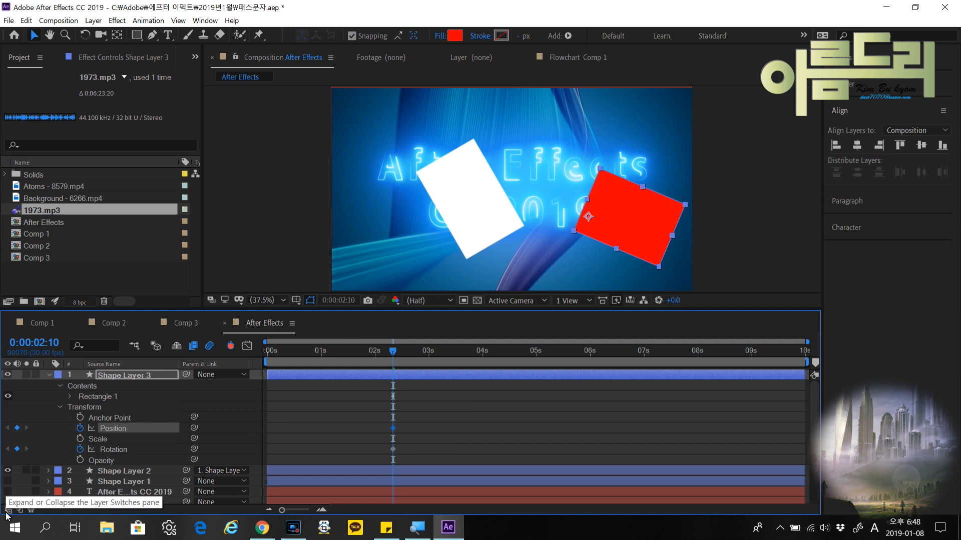
{"action": "left_click", "coordinate": [7, 511]}
{"action": "left_click", "coordinate": [7, 511]}
{"action": "left_click", "coordinate": [8, 510]}
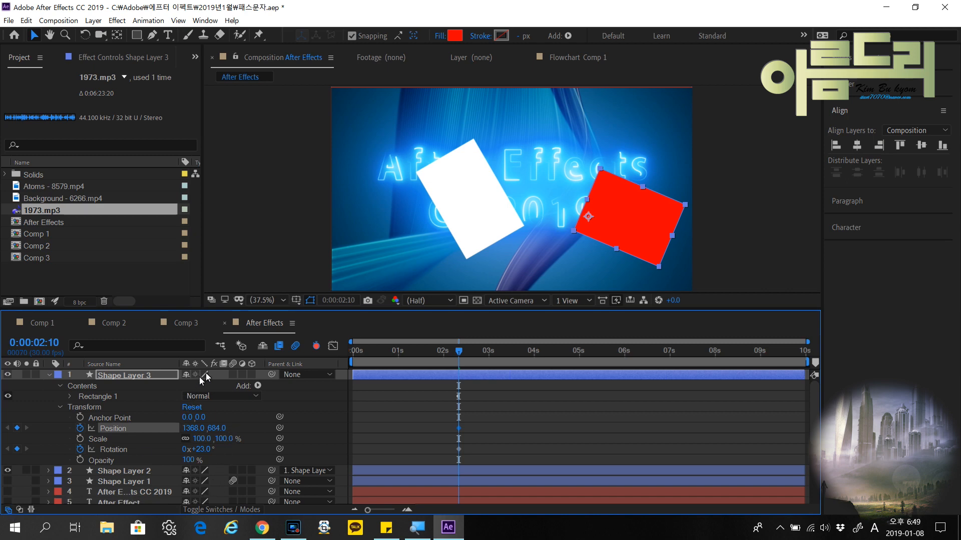
{"action": "left_click", "coordinate": [8, 510]}
{"action": "left_click", "coordinate": [9, 510]}
Show the Modes column in the timeline, and hide and restore the Switches column using the column options
{"action": "left_click", "coordinate": [19, 510]}
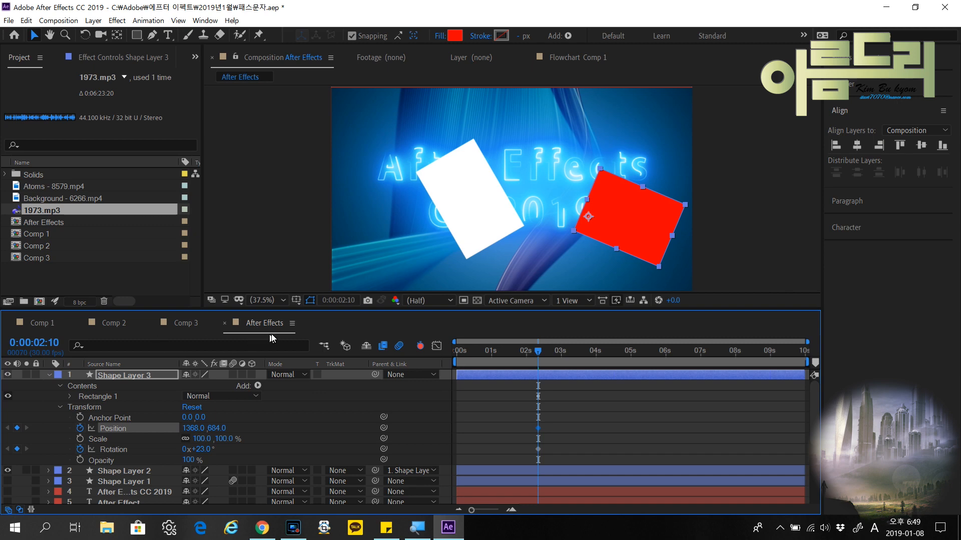
{"action": "left_click", "coordinate": [292, 323]}
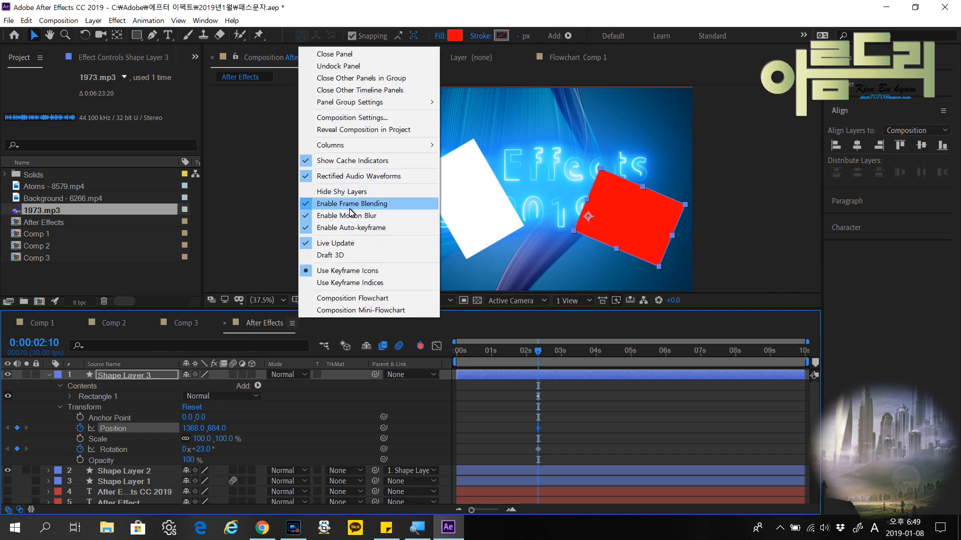
{"action": "mouse_move", "coordinate": [380, 145]}
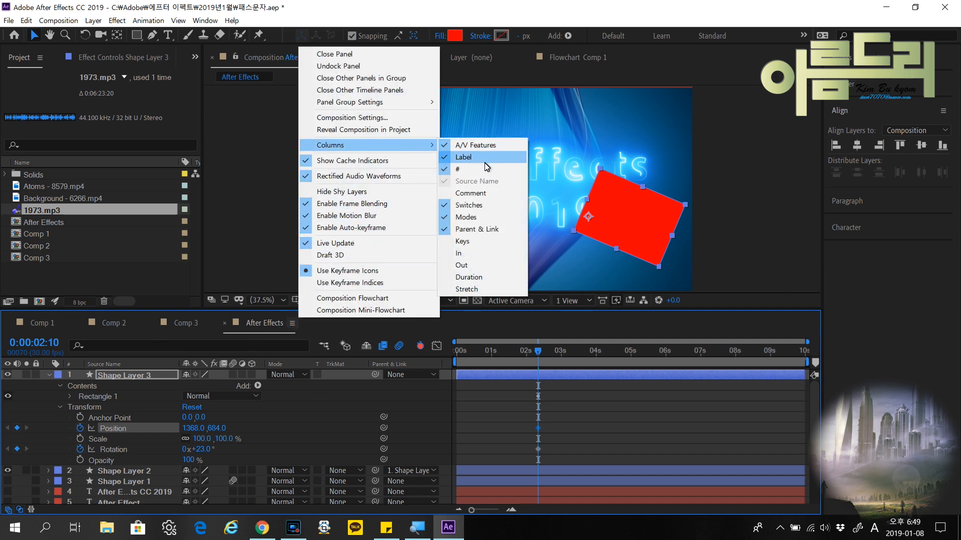
{"action": "left_click", "coordinate": [484, 210]}
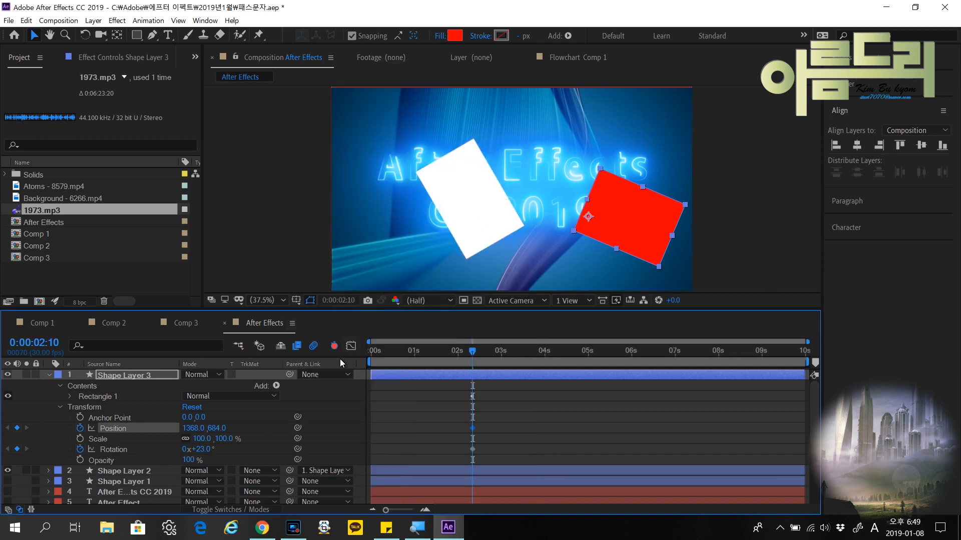
{"action": "left_click", "coordinate": [294, 325]}
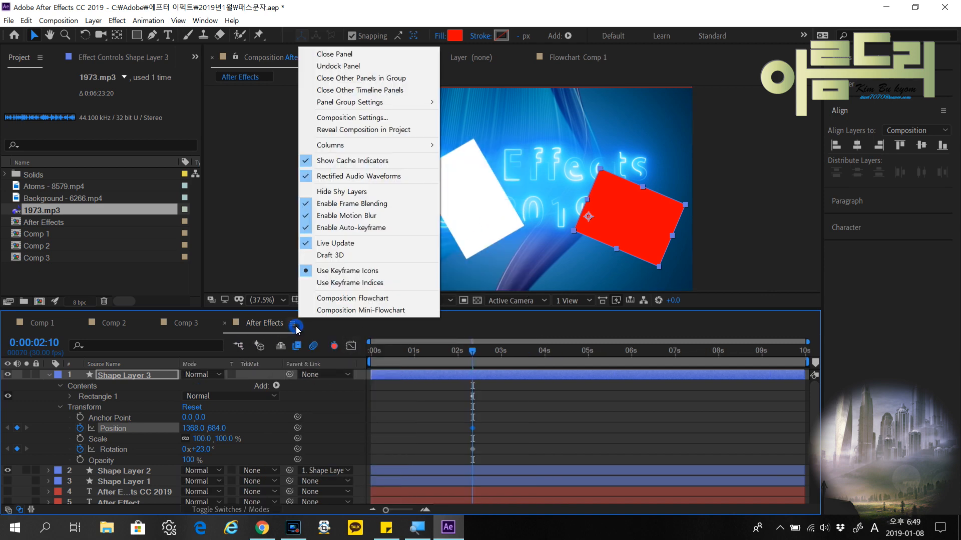
{"action": "left_click", "coordinate": [387, 146]}
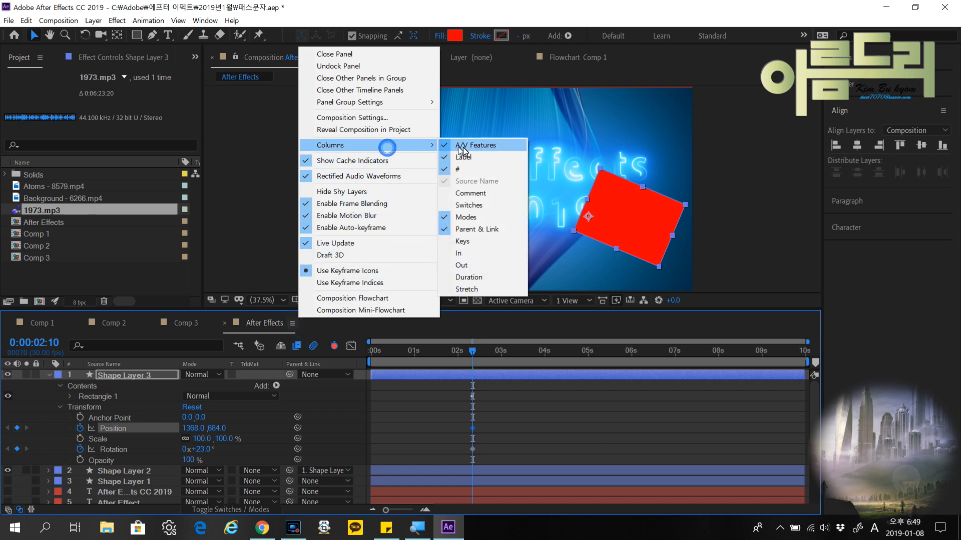
{"action": "left_click", "coordinate": [469, 205]}
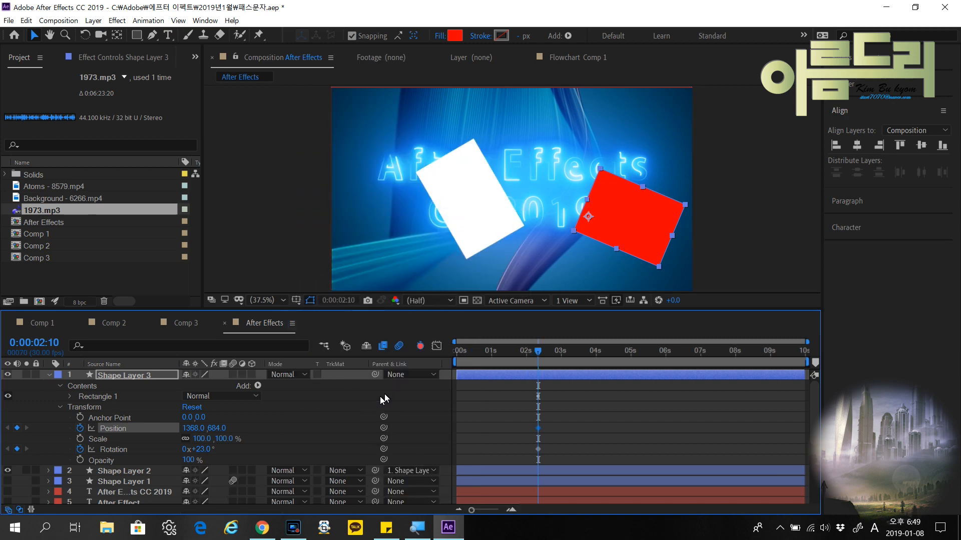
Expand and collapse the In/Out/Duration/Stretch columns, and hide the Modes column after toggling it
{"action": "left_click", "coordinate": [33, 510]}
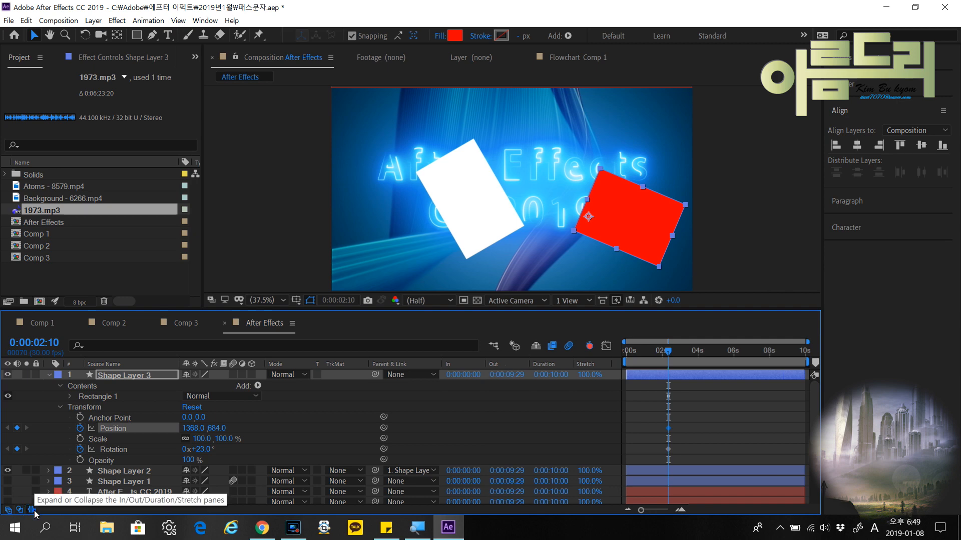
{"action": "left_click", "coordinate": [33, 511]}
{"action": "left_click", "coordinate": [19, 511]}
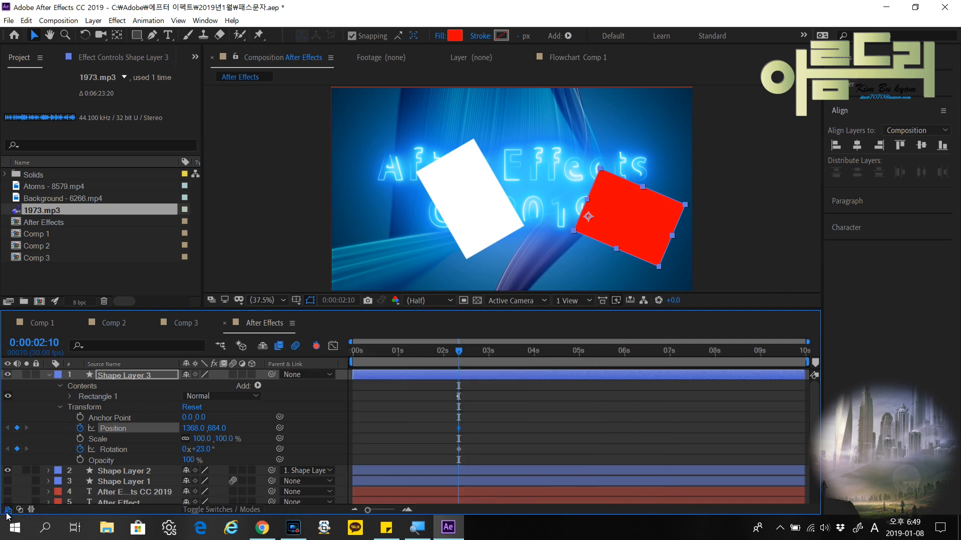
{"action": "left_click", "coordinate": [20, 510]}
{"action": "left_click", "coordinate": [20, 510]}
Collapse Shape Layer 3's properties, move the current time to 0:00:03:13, and hide Shape Layers 3 and 2
{"action": "left_click", "coordinate": [50, 376]}
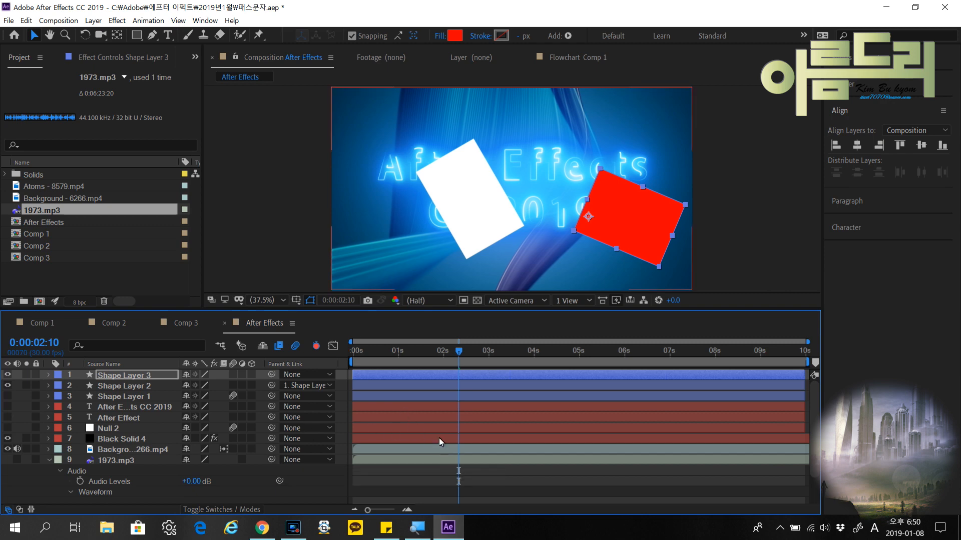
{"action": "left_click_drag", "start_coordinate": [458, 351], "coordinate": [508, 377]}
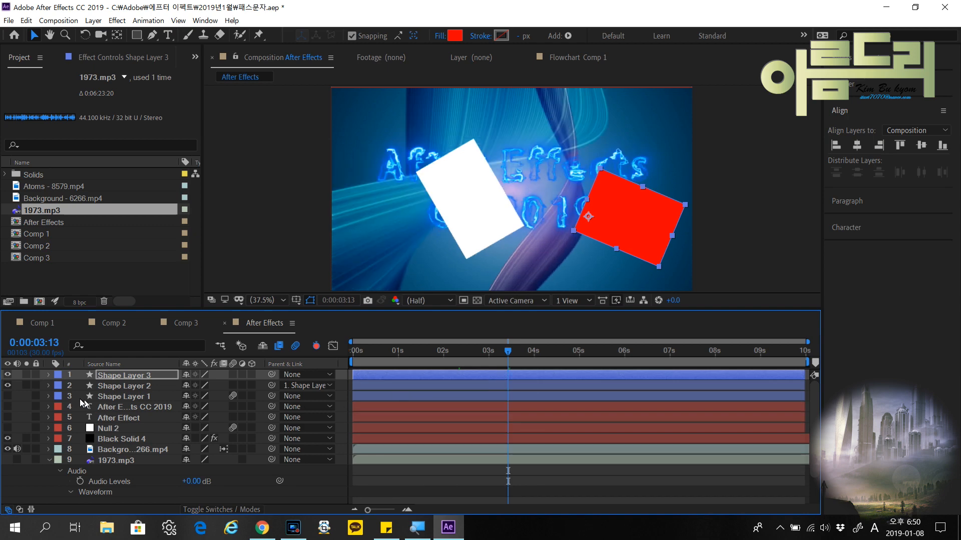
{"action": "left_click", "coordinate": [7, 375]}
{"action": "left_click", "coordinate": [7, 385]}
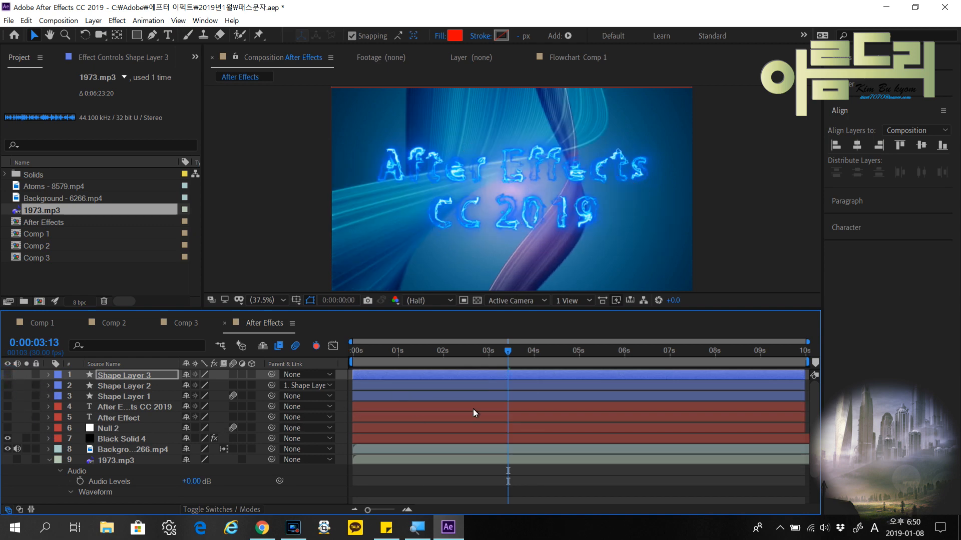
Return to the first frame and zoom the timeline's time scale in and out, ending with the full 10 seconds shown
{"action": "key", "text": "Home"}
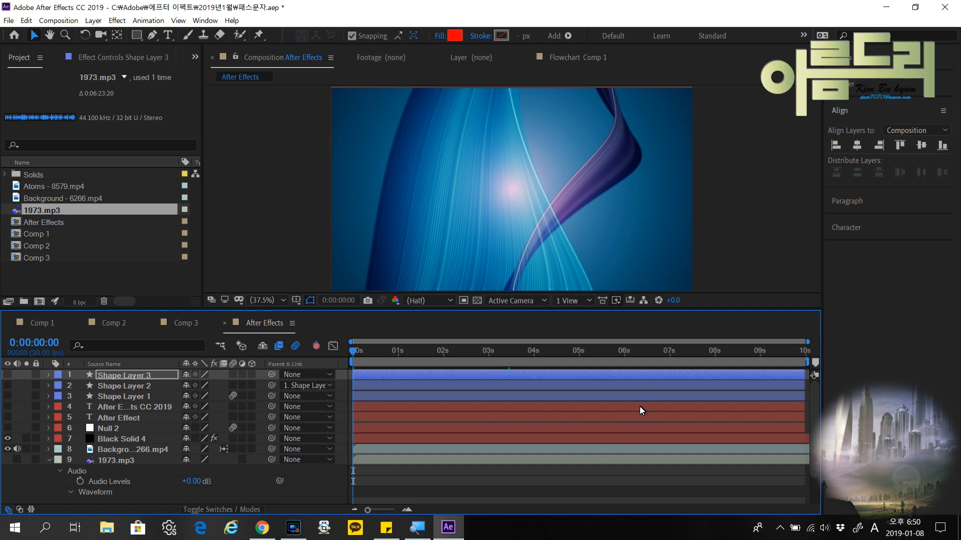
{"action": "key", "text": "equal"}
{"action": "key", "text": "equal"}
{"action": "key", "text": "minus"}
{"action": "key", "text": "minus"}
{"action": "key", "text": "equal"}
{"action": "key", "text": "equal"}
{"action": "key", "text": "minus"}
{"action": "key", "text": "minus"}
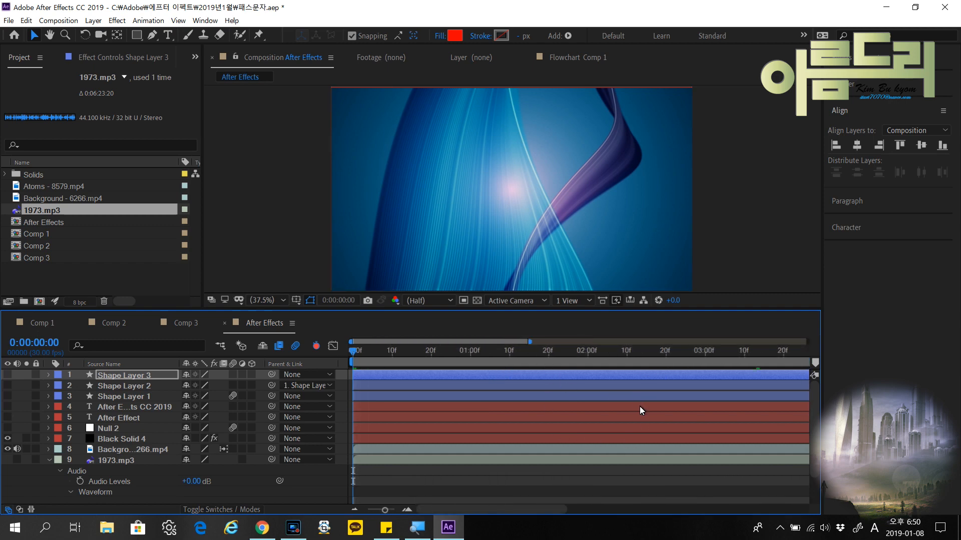
{"action": "scroll", "coordinate": [482, 443], "scroll_direction": "down", "scroll_amount": 2}
{"action": "scroll", "coordinate": [482, 443], "scroll_direction": "up", "scroll_amount": 2}
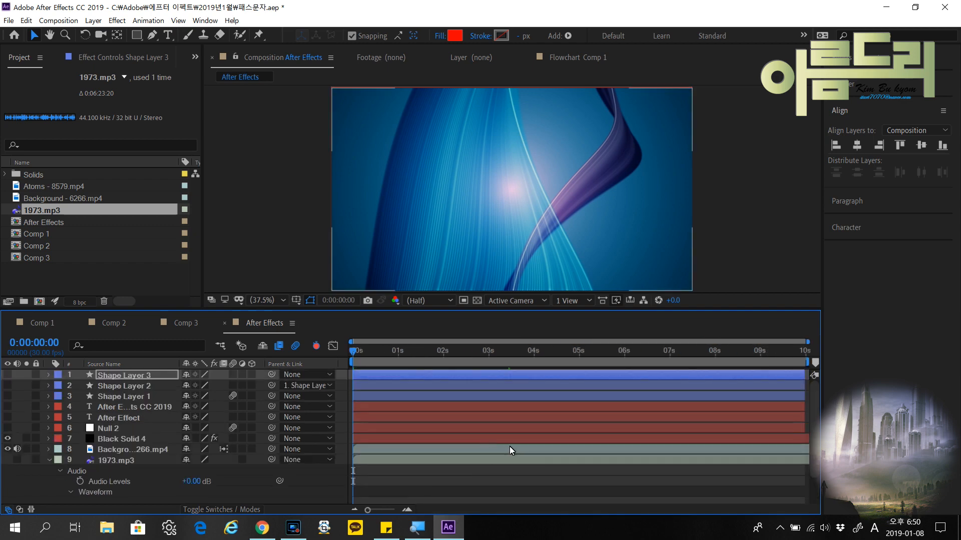
{"action": "scroll", "coordinate": [511, 444], "scroll_direction": "up", "scroll_amount": 4}
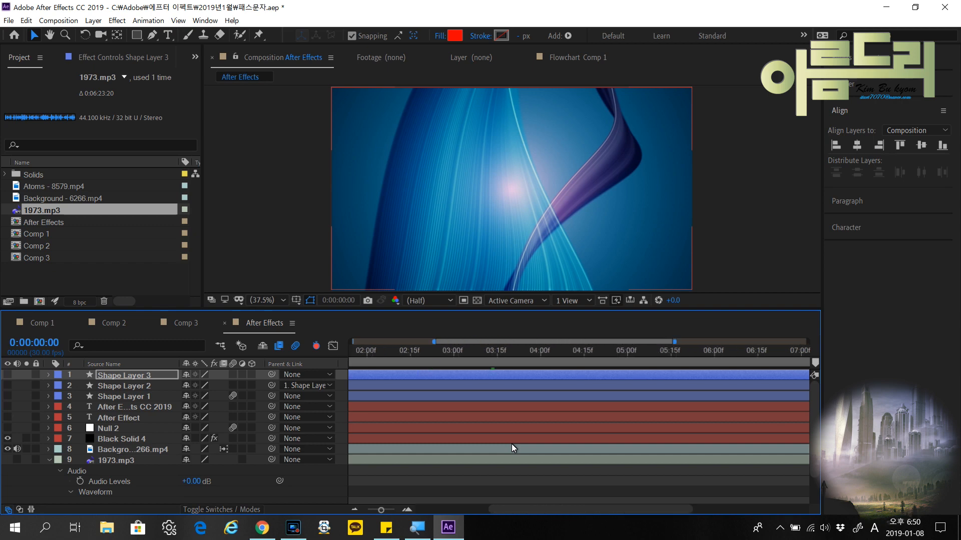
{"action": "scroll", "coordinate": [511, 443], "scroll_direction": "down", "scroll_amount": 4}
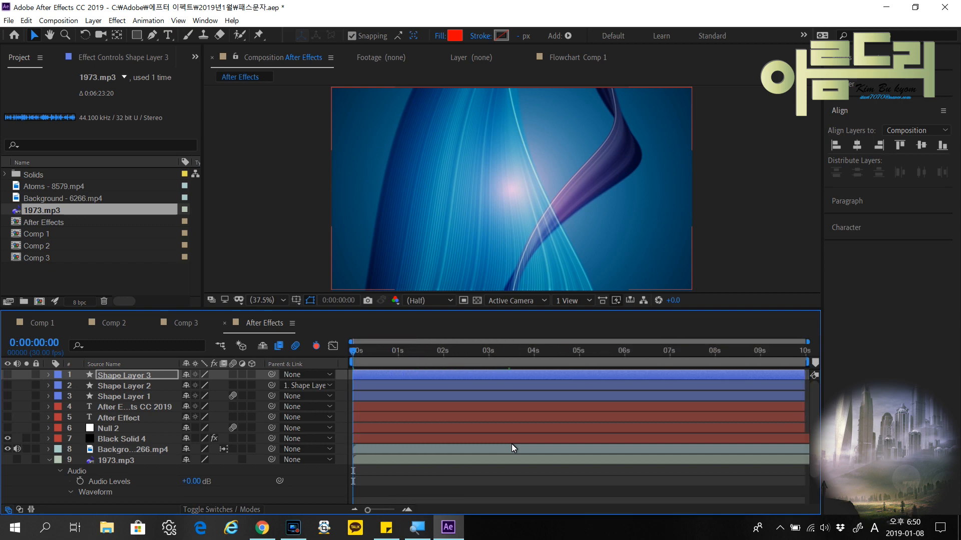
{"action": "scroll", "coordinate": [520, 433], "scroll_direction": "down", "scroll_amount": 3}
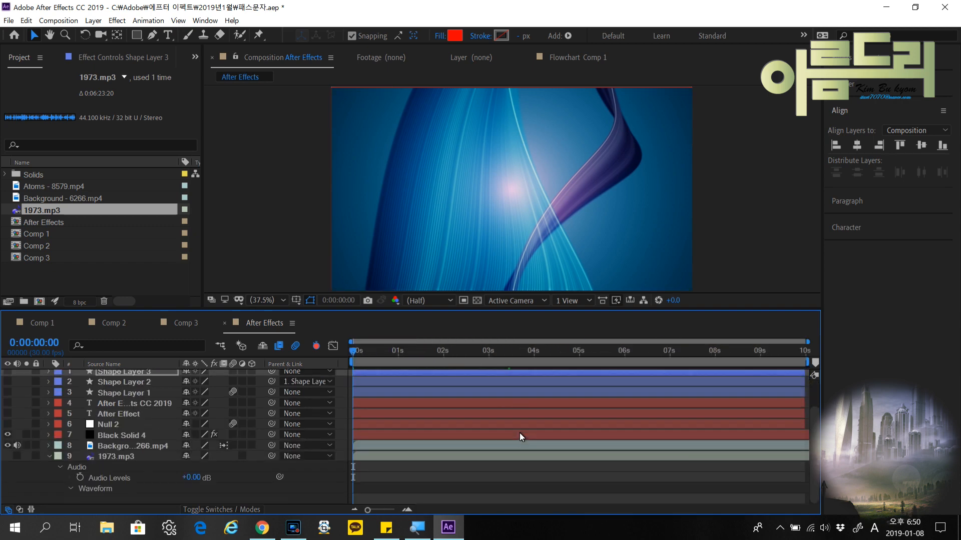
{"action": "scroll", "coordinate": [519, 433], "scroll_direction": "up", "scroll_amount": 3}
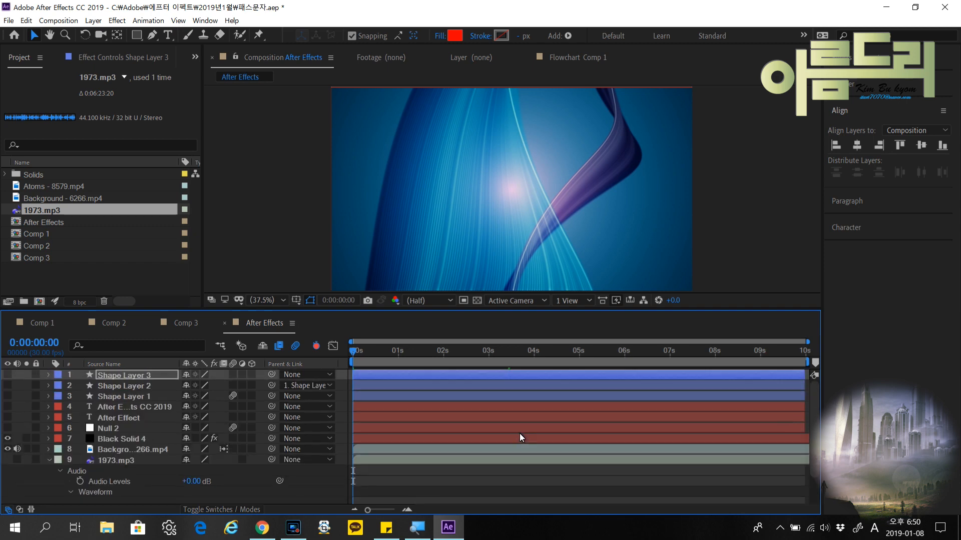
{"action": "scroll", "coordinate": [519, 434], "scroll_direction": "down", "scroll_amount": 3}
{"action": "scroll", "coordinate": [518, 431], "scroll_direction": "up", "scroll_amount": 3}
{"action": "left_click_drag", "start_coordinate": [367, 511], "coordinate": [346, 518]}
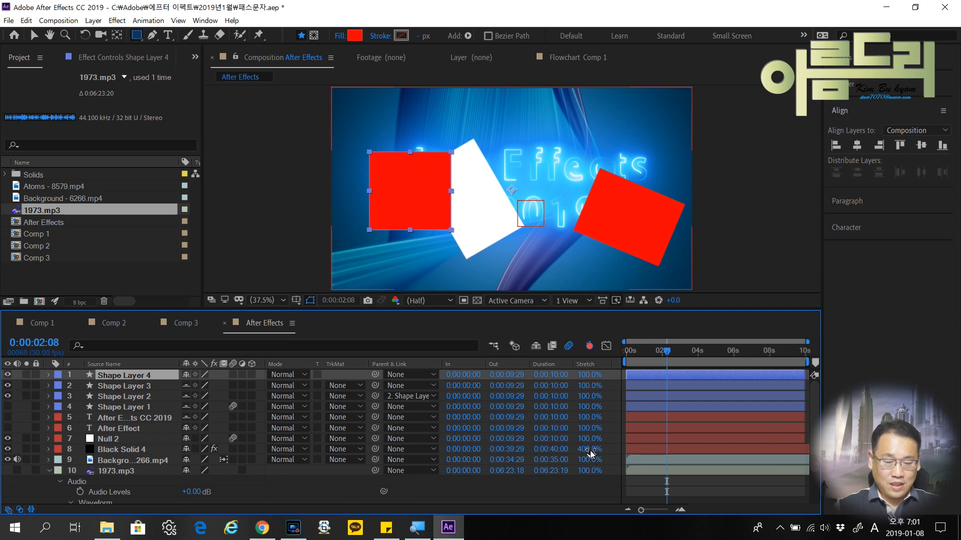
Try stretching the background video layer to 95%, open and cancel its Time Stretch settings, and undo the stretch change
{"action": "left_click_drag", "start_coordinate": [590, 460], "coordinate": [540, 465]}
{"action": "left_click_drag", "start_coordinate": [607, 463], "coordinate": [582, 463]}
{"action": "left_click", "coordinate": [555, 462]}
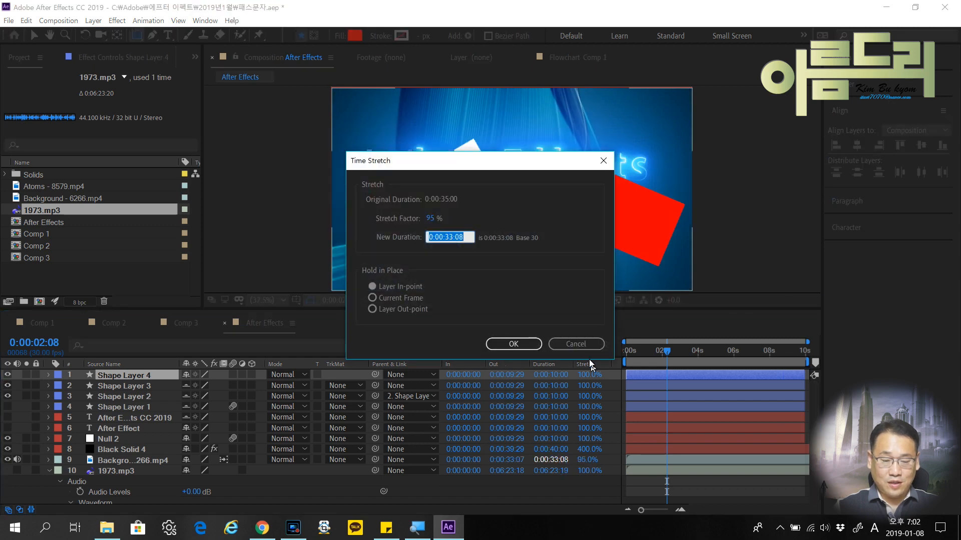
{"action": "left_click", "coordinate": [581, 344]}
{"action": "key", "text": "ctrl+z"}
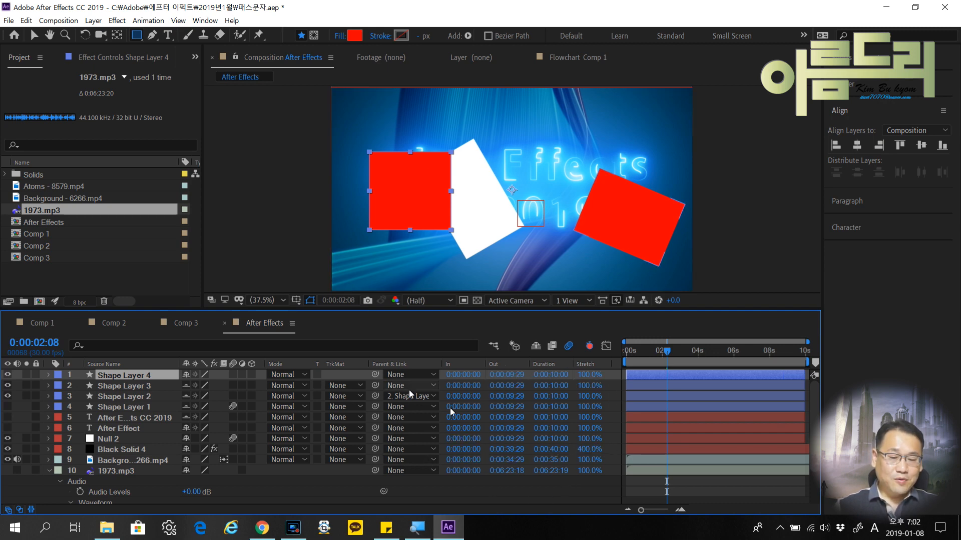
Hide the Modes column and the In/Out/Duration/Stretch columns in the timeline
{"action": "left_click", "coordinate": [30, 509]}
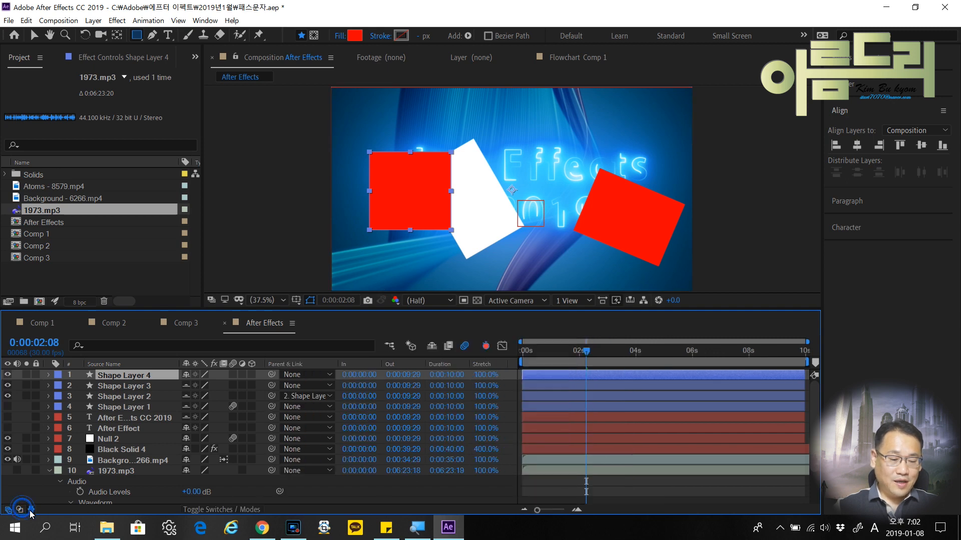
{"action": "left_click", "coordinate": [19, 509]}
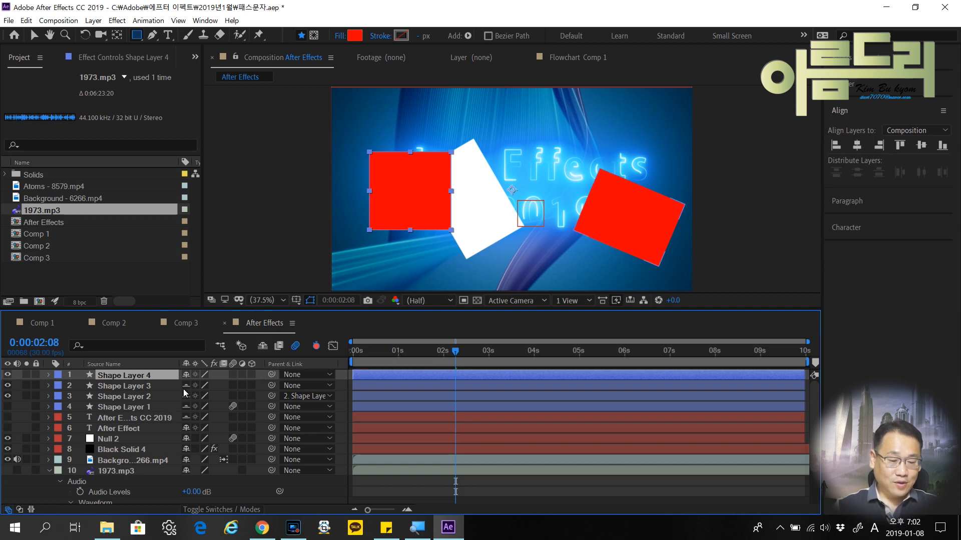
Toggle the composition's shy-layer hiding on and off several times, ending with the shy layers hidden from the timeline
{"action": "left_click", "coordinate": [262, 349]}
{"action": "left_click", "coordinate": [263, 349]}
{"action": "left_click", "coordinate": [263, 349]}
{"action": "left_click", "coordinate": [262, 348]}
{"action": "left_click", "coordinate": [263, 348]}
{"action": "left_click", "coordinate": [263, 348]}
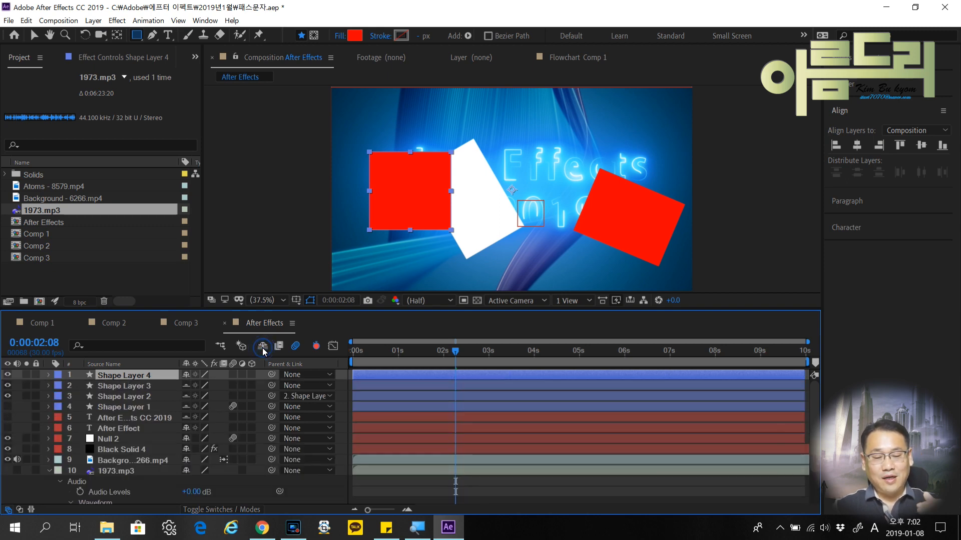
{"action": "left_click", "coordinate": [263, 347]}
{"action": "left_click", "coordinate": [263, 347]}
{"action": "left_click", "coordinate": [263, 347]}
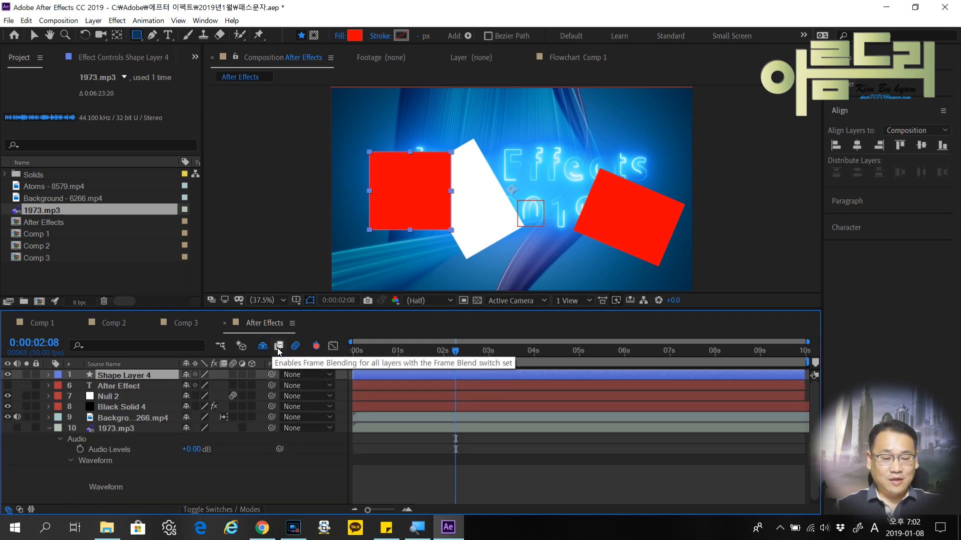